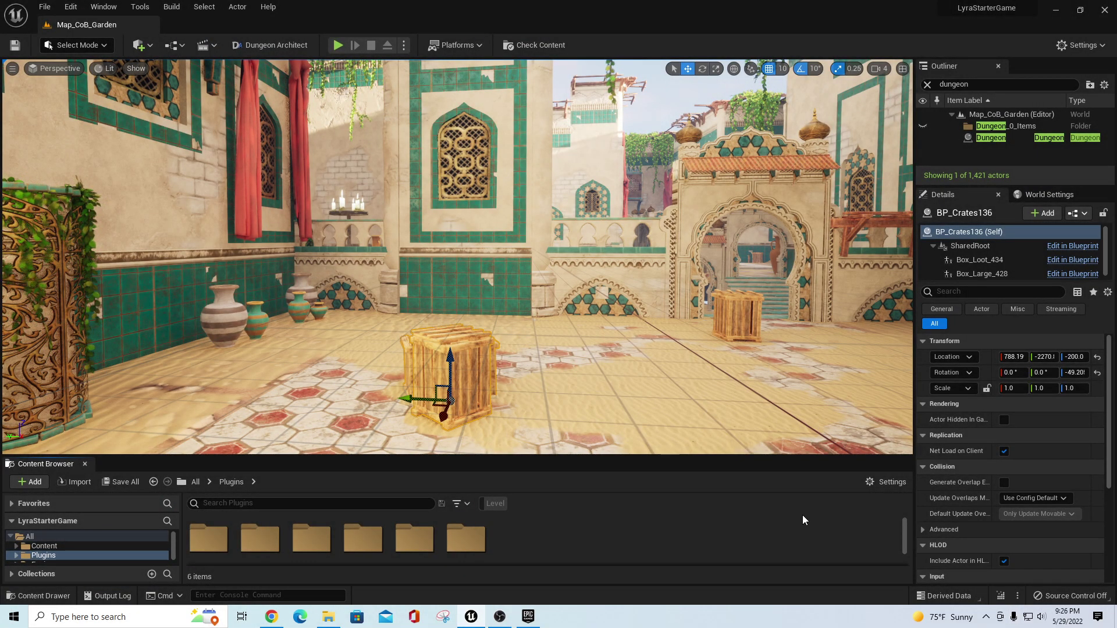
Switch to Chrome, play the Dungeon Architect procedural level generation video while looking over its comments, and pause it.
{"action": "left_click", "coordinate": [272, 617]}
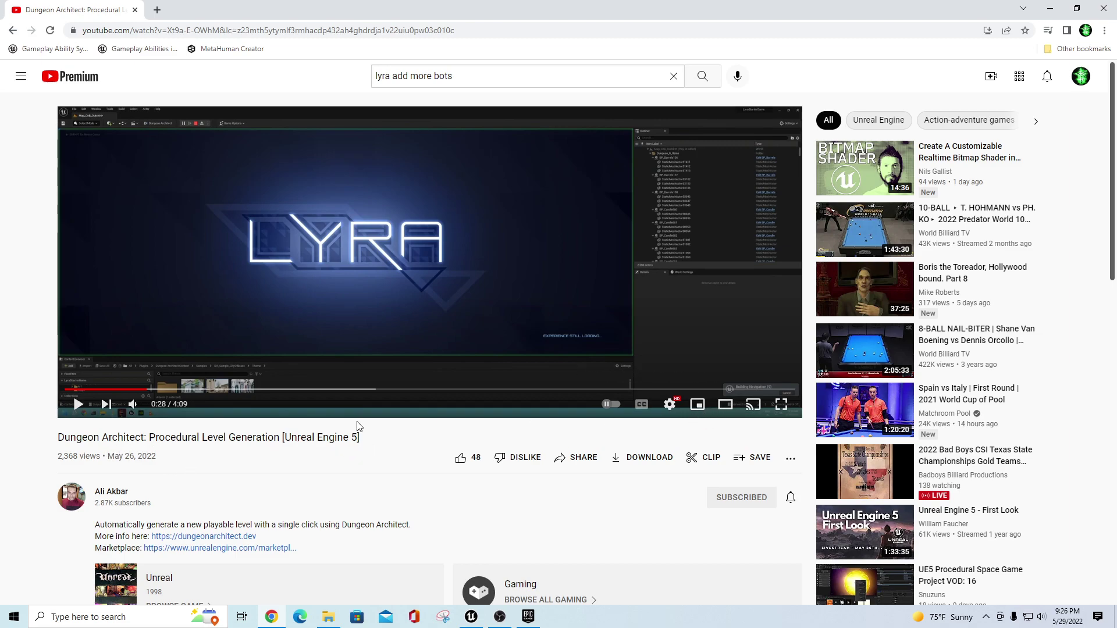
{"action": "left_click", "coordinate": [79, 405]}
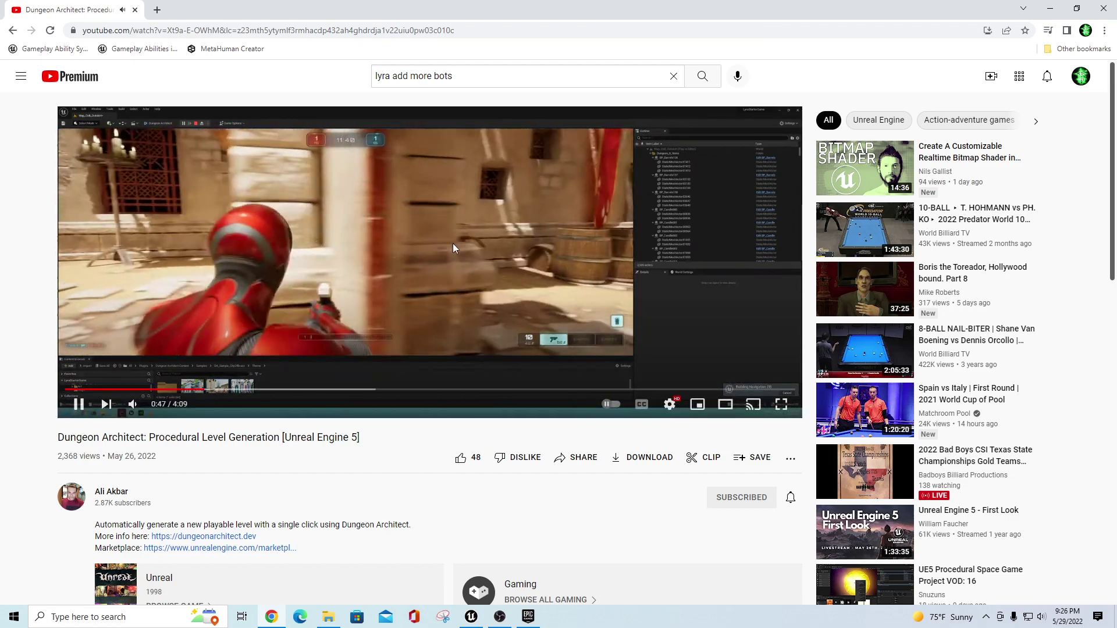
{"action": "scroll", "coordinate": [498, 512], "scroll_direction": "down", "scroll_amount": 7}
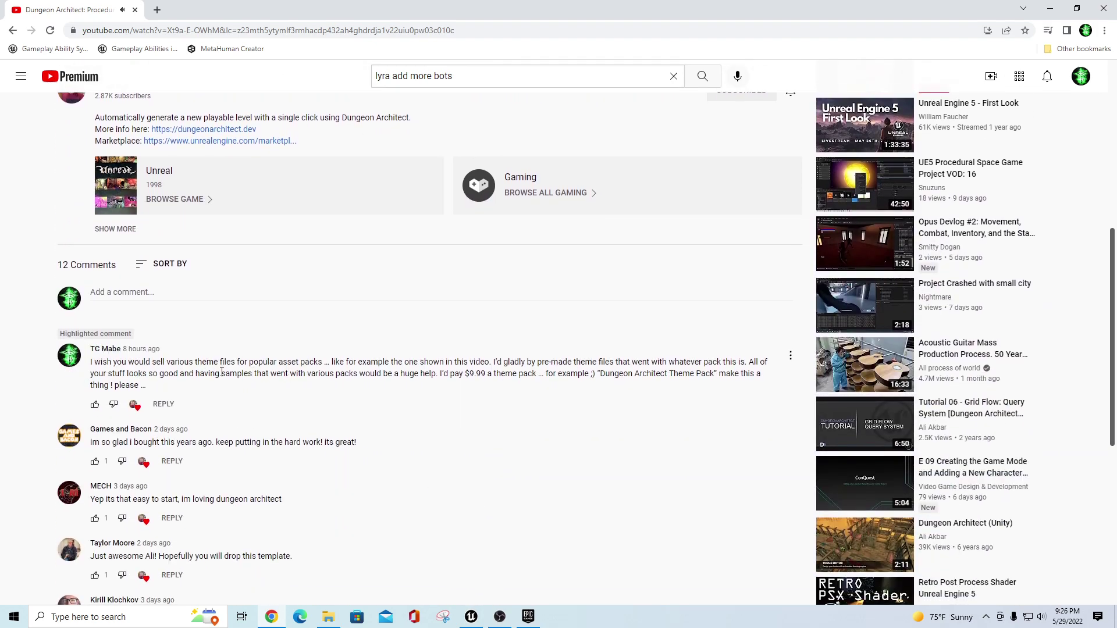
{"action": "scroll", "coordinate": [306, 367], "scroll_direction": "up", "scroll_amount": 7}
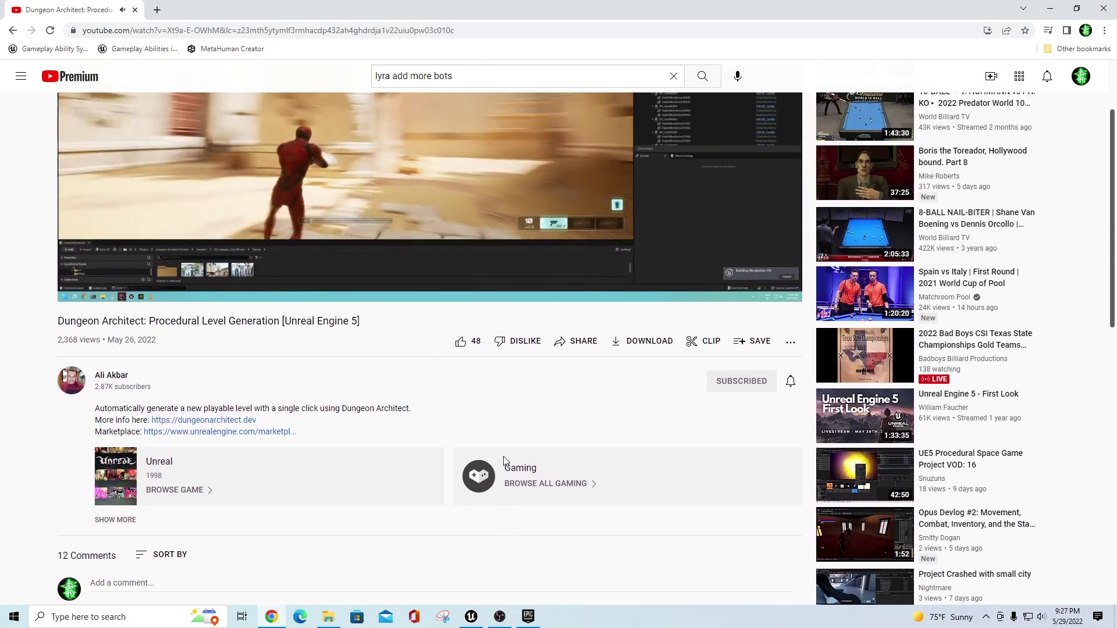
{"action": "scroll", "coordinate": [291, 258], "scroll_direction": "down", "scroll_amount": 3}
{"action": "scroll", "coordinate": [513, 492], "scroll_direction": "up", "scroll_amount": 3}
{"action": "scroll", "coordinate": [507, 506], "scroll_direction": "up", "scroll_amount": 1}
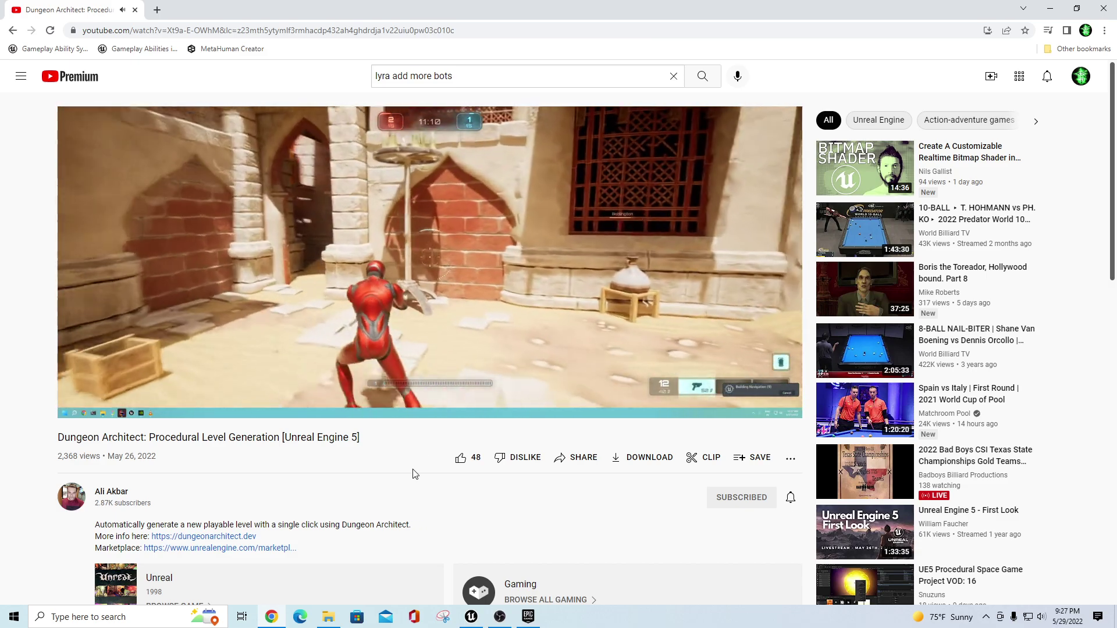
{"action": "left_click", "coordinate": [410, 339]}
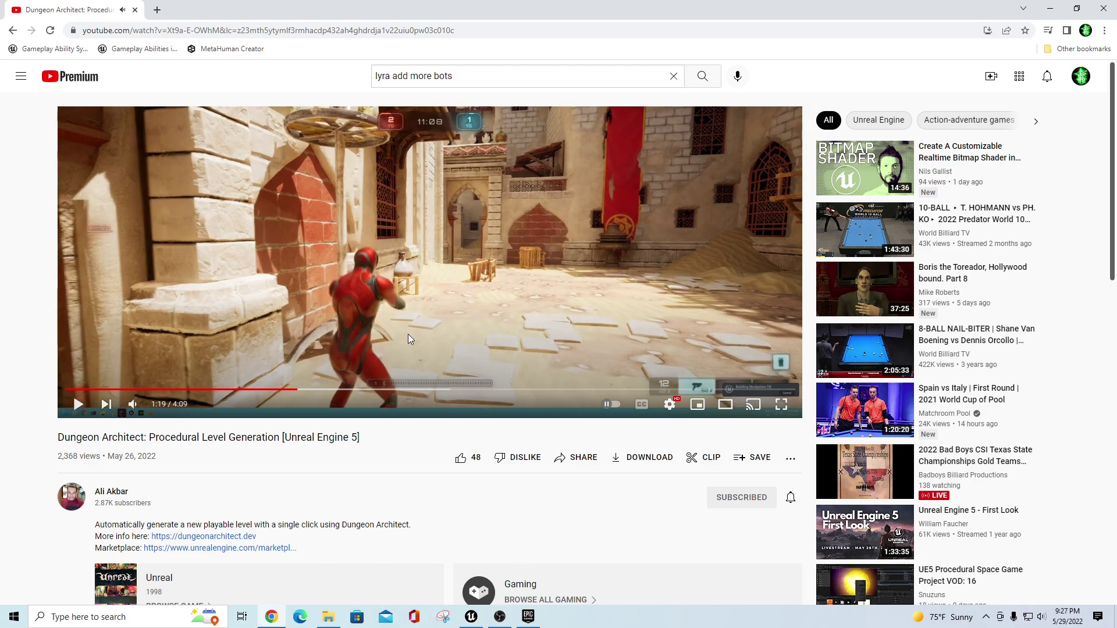
Return to Unreal Editor and enlarge the Content Browser area so the plugin content folders show in full.
{"action": "left_click", "coordinate": [473, 618]}
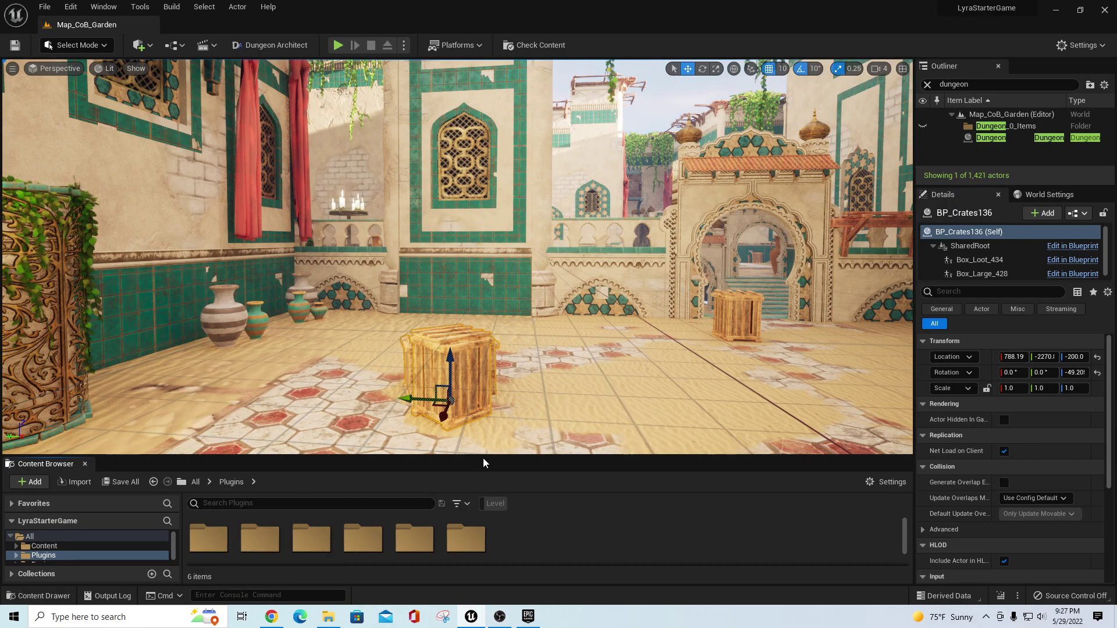
{"action": "left_click_drag", "start_coordinate": [483, 459], "coordinate": [483, 395]}
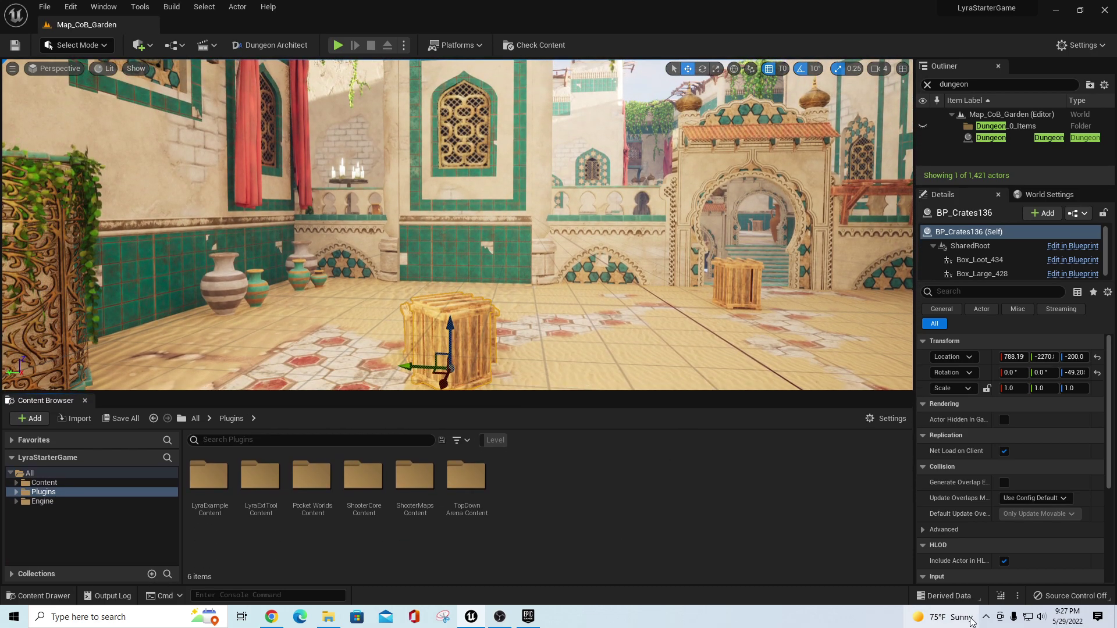
Switch to the Epic Games Launcher, view the Unreal Engine samples, and search the library vault for "lyra".
{"action": "left_click", "coordinate": [530, 618]}
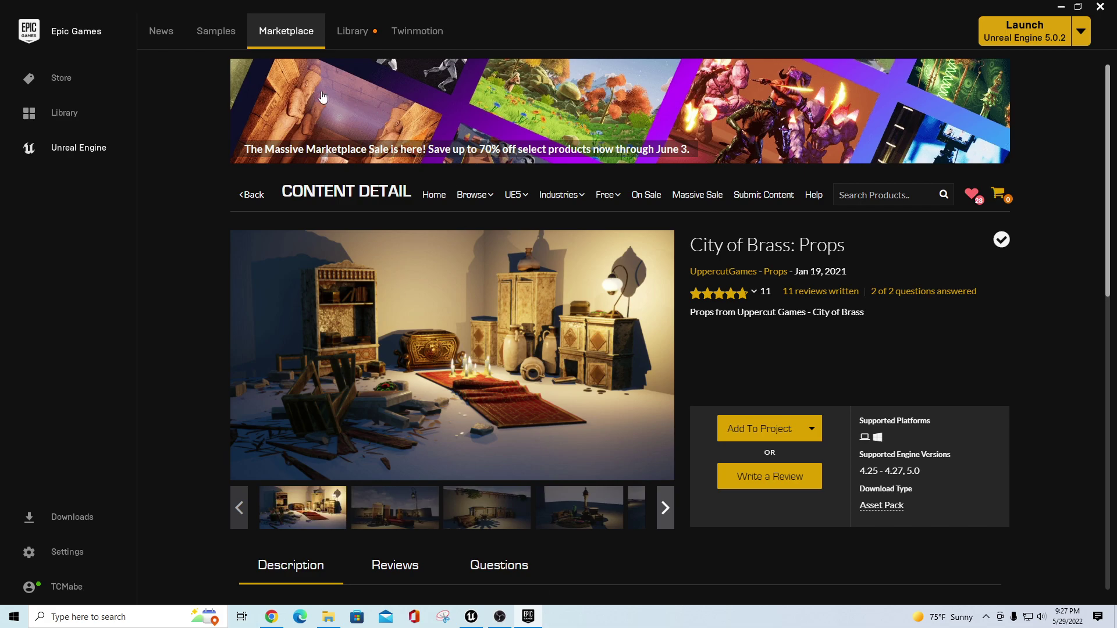
{"action": "left_click", "coordinate": [201, 30]}
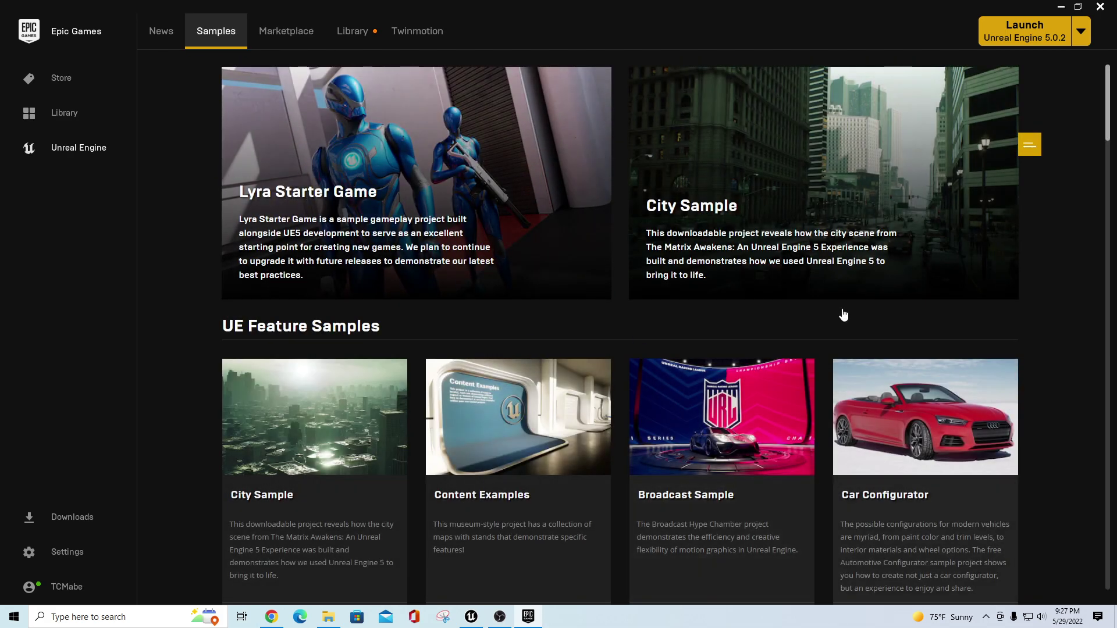
{"action": "left_click", "coordinate": [358, 34]}
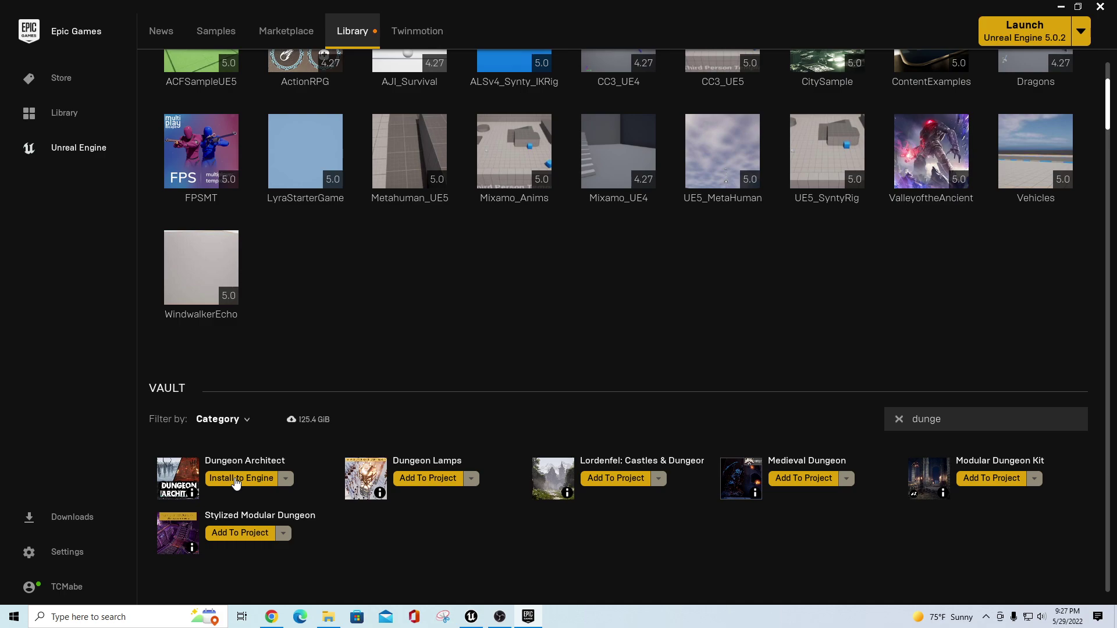
{"action": "left_click", "coordinate": [899, 420]}
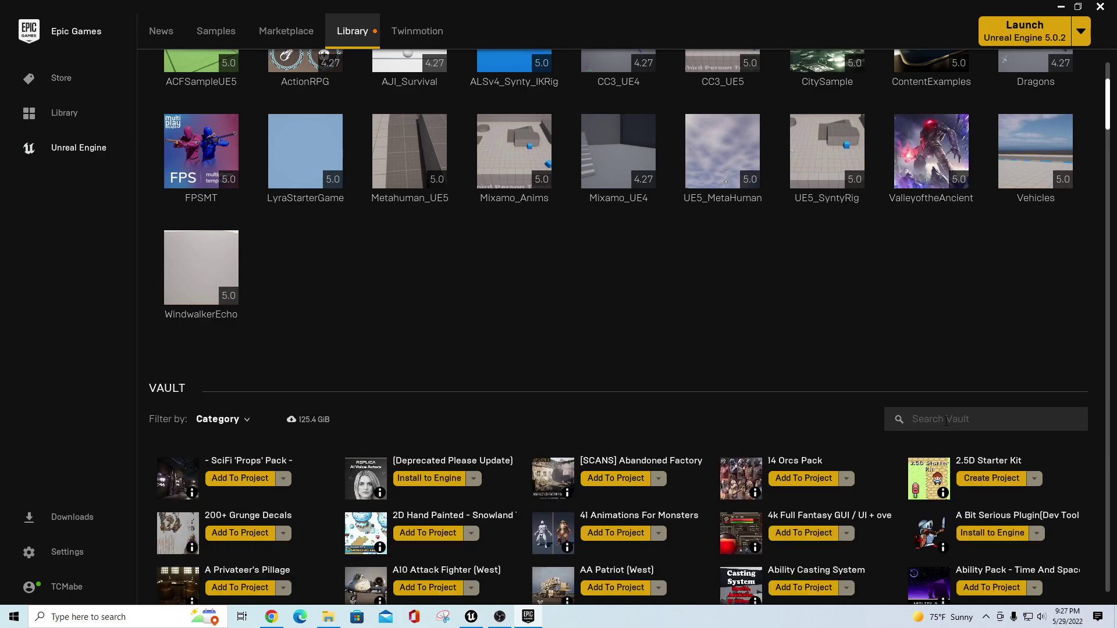
{"action": "type", "text": "lyra"}
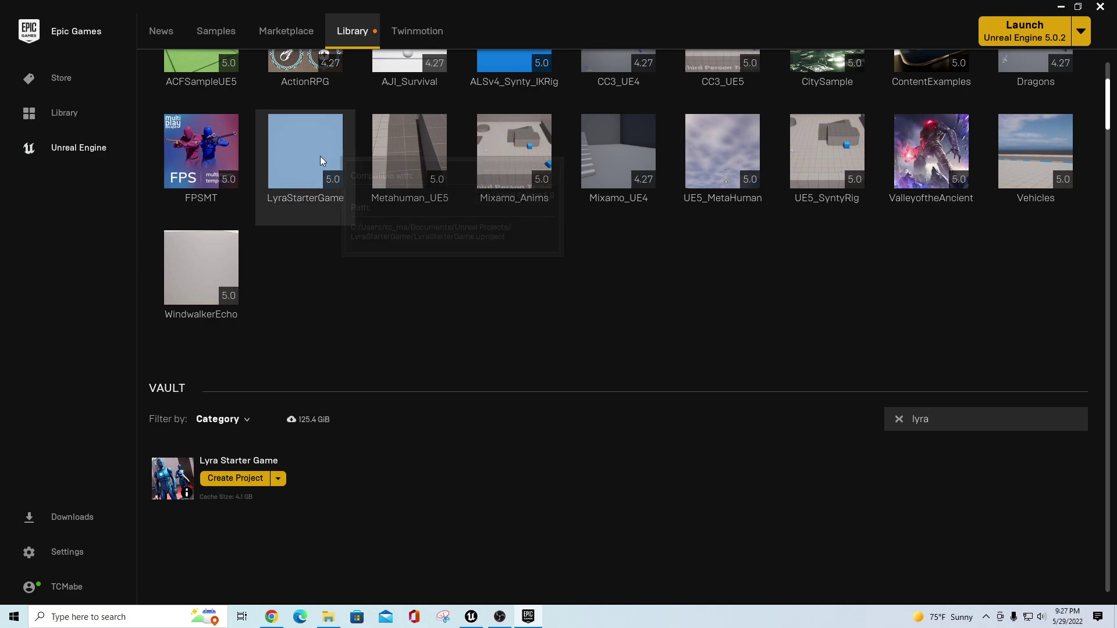
{"action": "left_click", "coordinate": [1062, 8]}
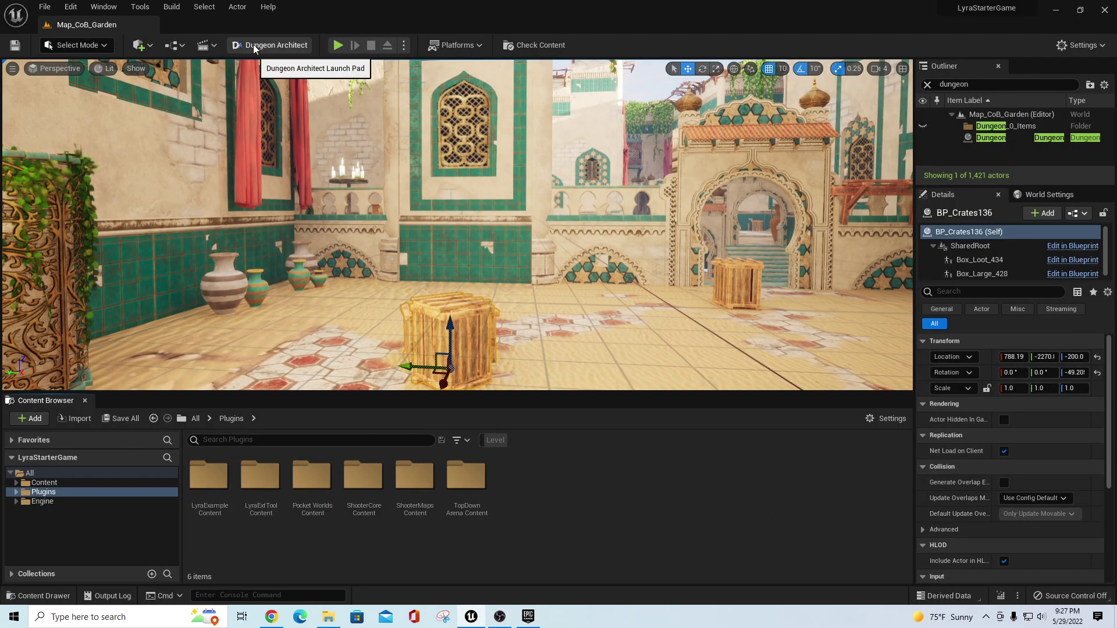
Check in the project's installed plugins whether Dungeon Architect is enabled, and close the plugin list.
{"action": "left_click", "coordinate": [67, 7]}
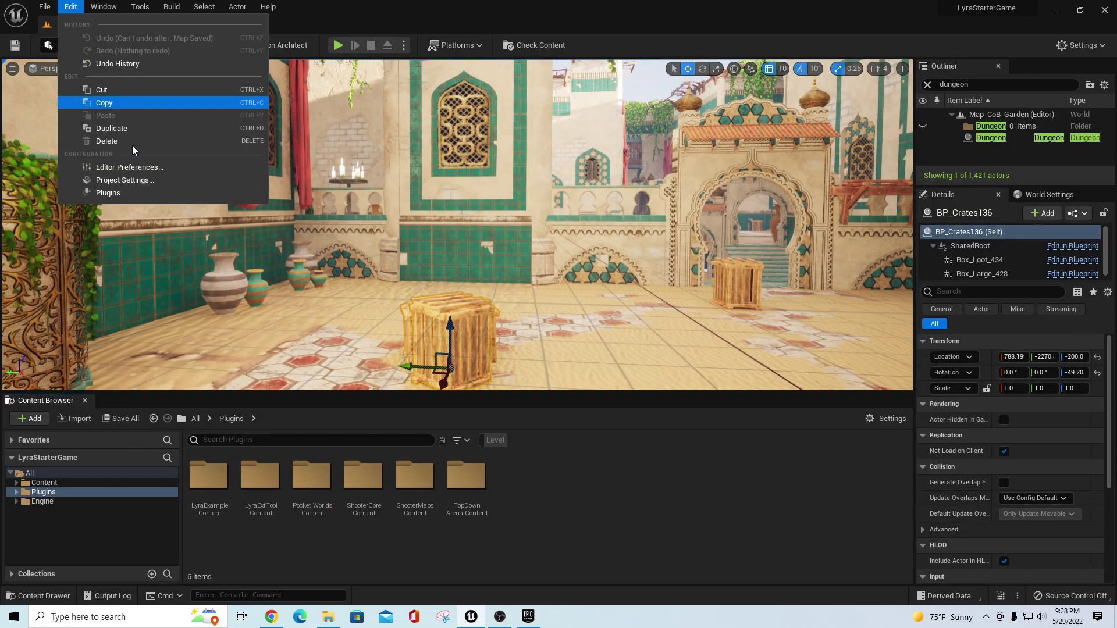
{"action": "left_click", "coordinate": [117, 194]}
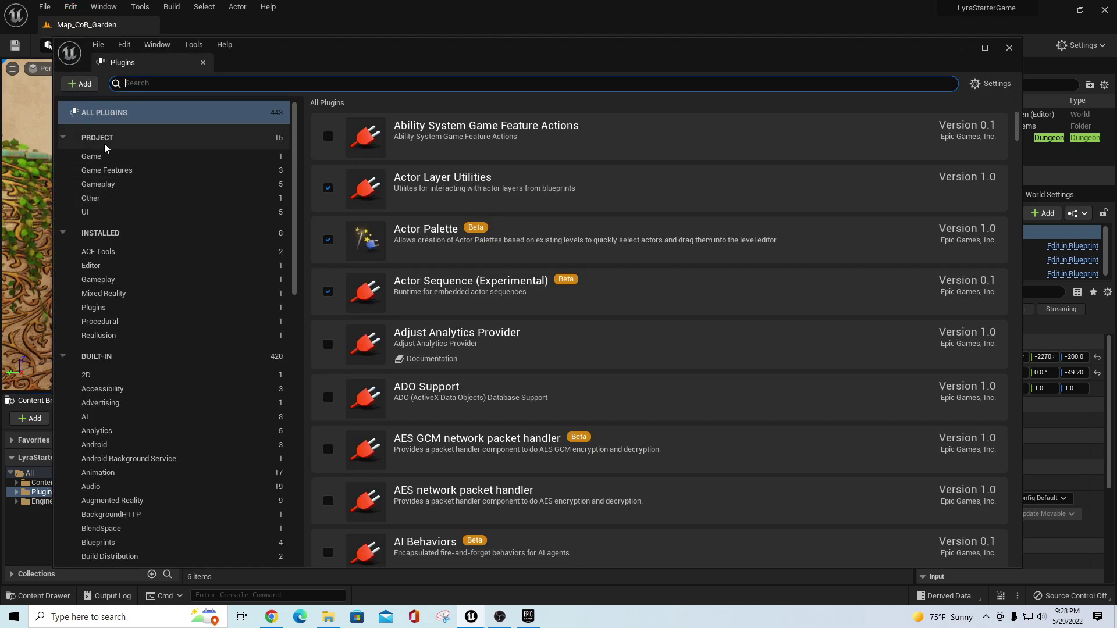
{"action": "left_click", "coordinate": [109, 233]}
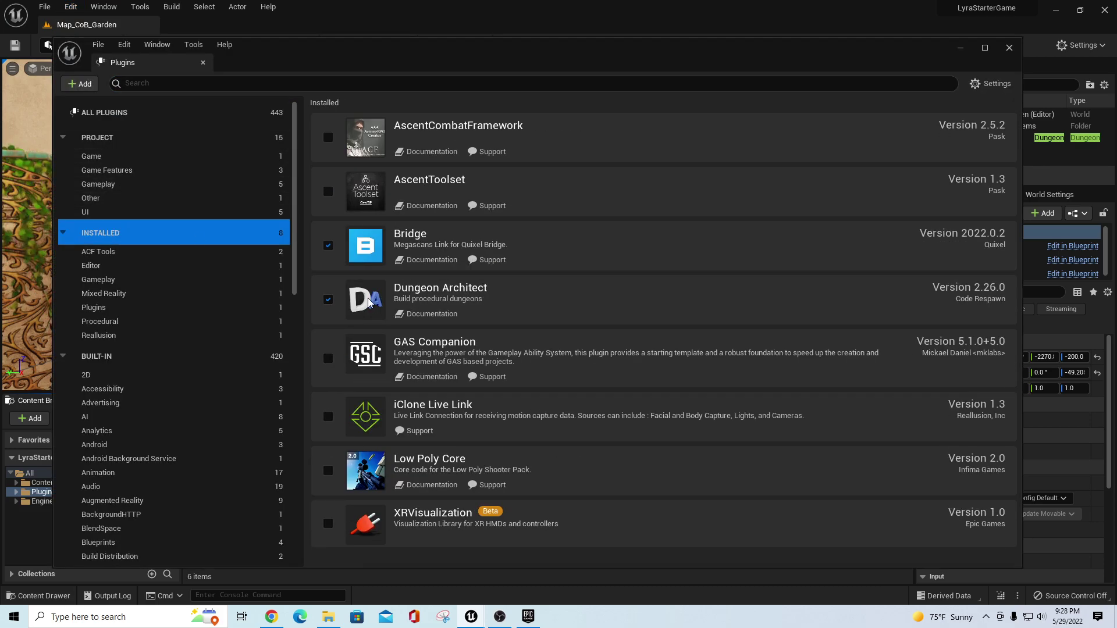
{"action": "left_click", "coordinate": [1009, 48]}
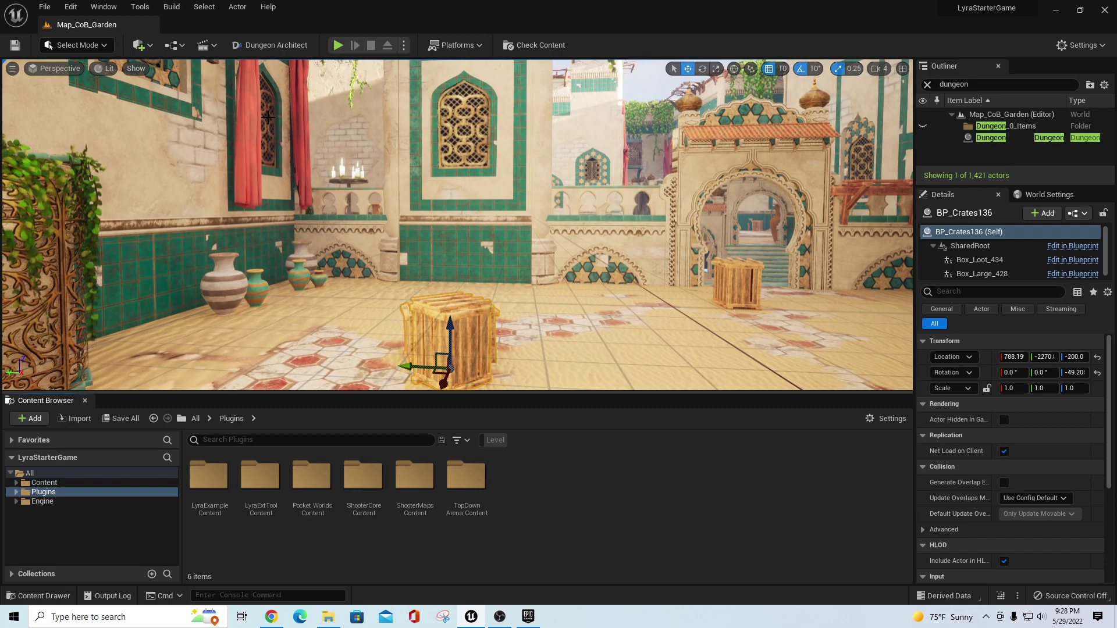
Open the City Of Brass Sand sample in the Dungeon Architect Launch Pad and enlarge its window.
{"action": "left_click", "coordinate": [269, 46]}
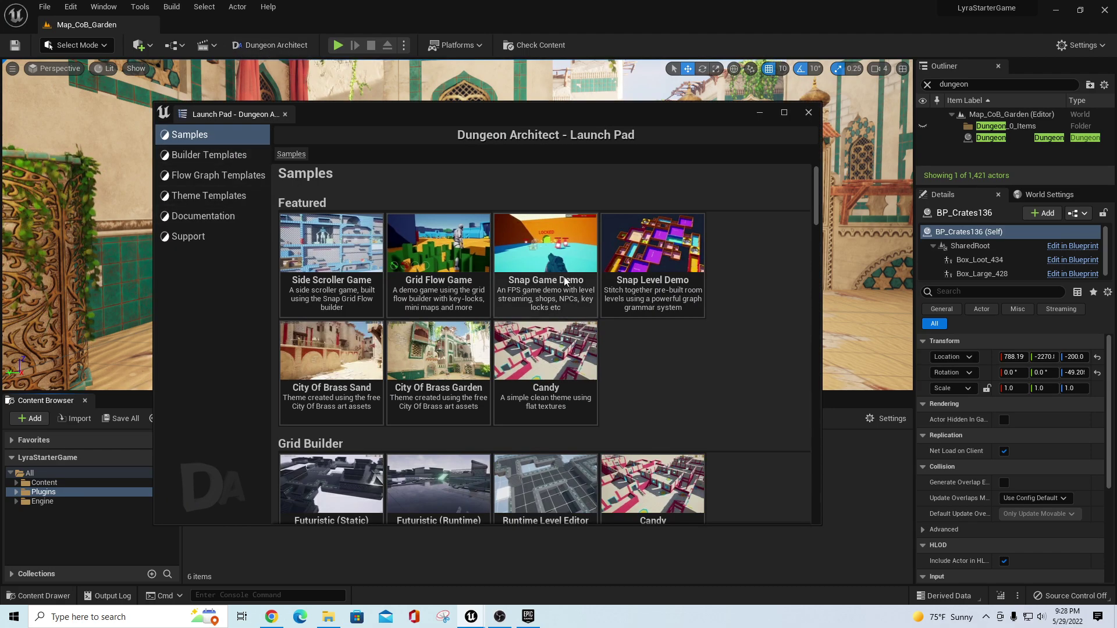
{"action": "left_click", "coordinate": [324, 362]}
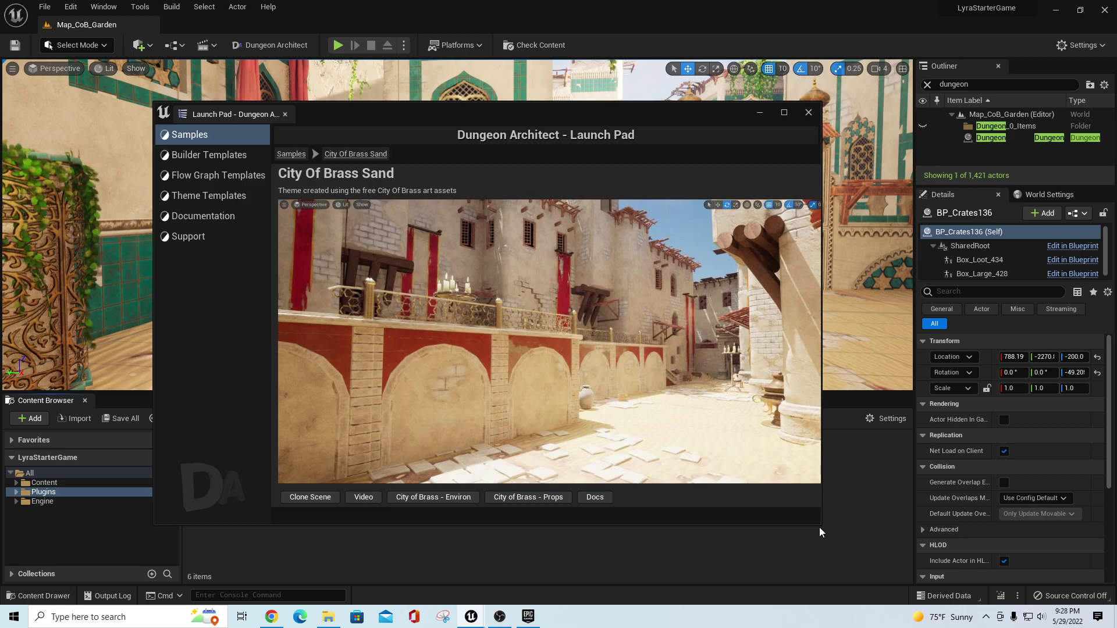
{"action": "left_click_drag", "start_coordinate": [821, 525], "coordinate": [882, 535]}
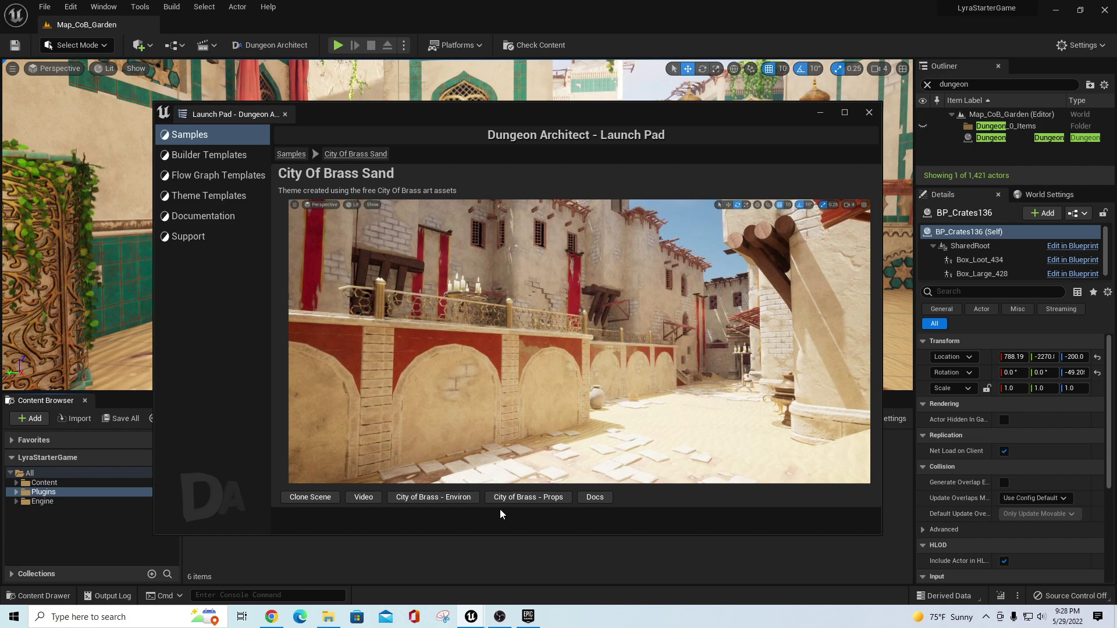
Open the sample's City of Brass: Environments pack in the Epic Games Launcher, choose LyraStarterGame as the target project, and cancel adding it.
{"action": "left_click", "coordinate": [434, 498]}
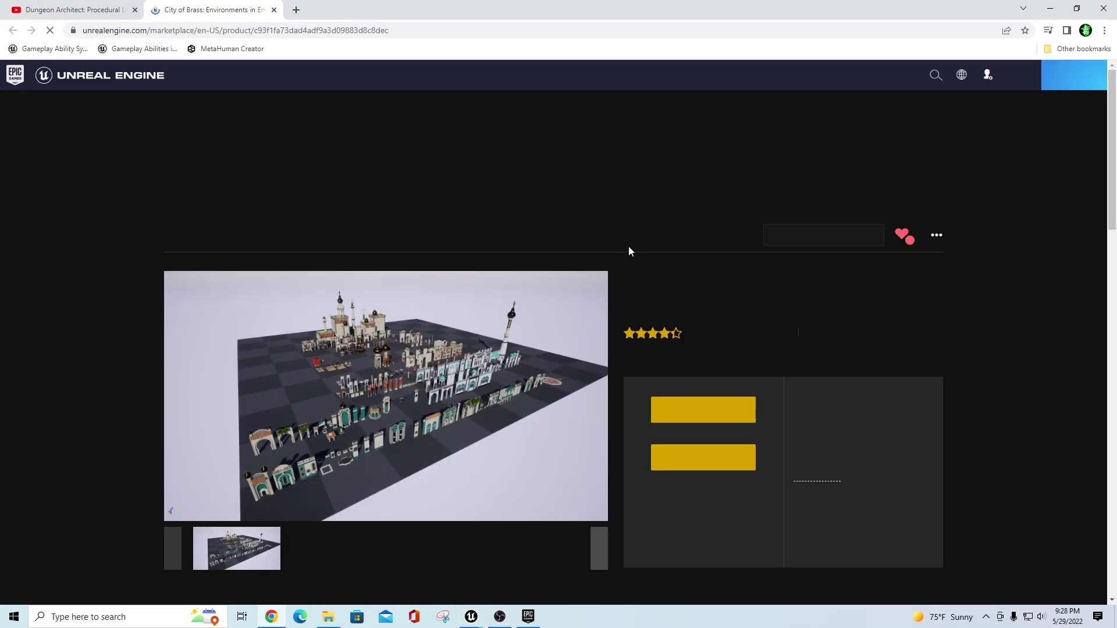
{"action": "left_click", "coordinate": [720, 480]}
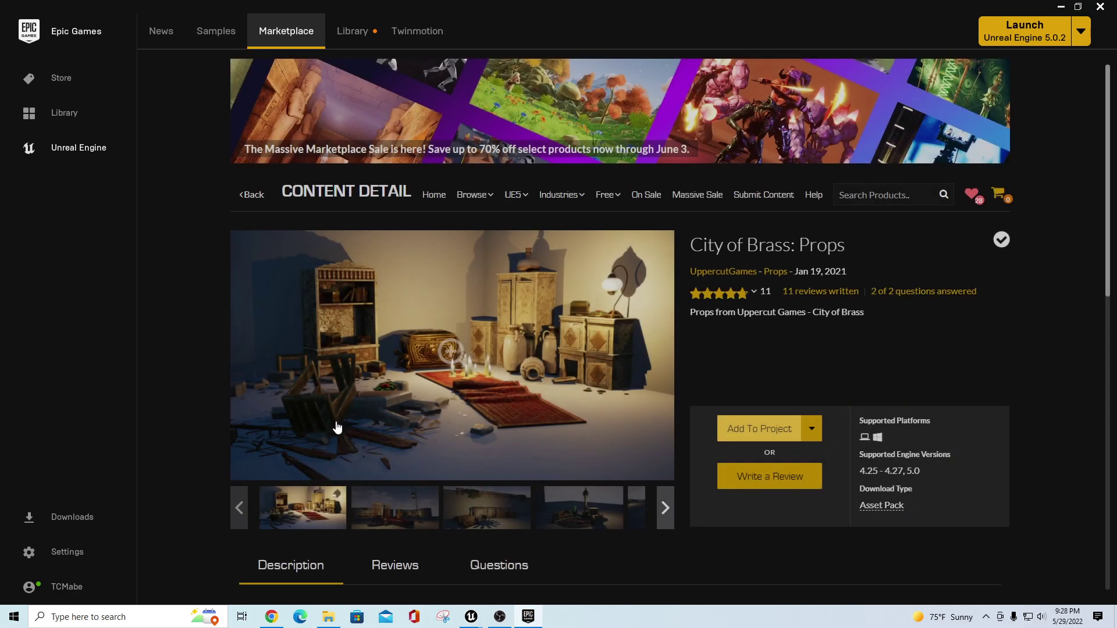
{"action": "left_click", "coordinate": [759, 429]}
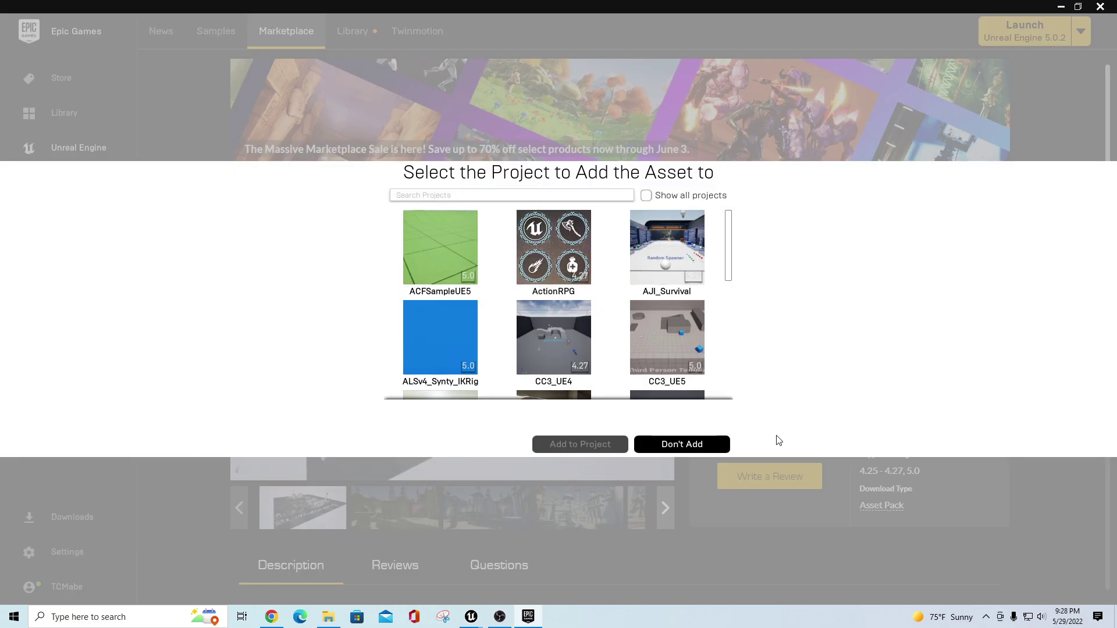
{"action": "scroll", "coordinate": [633, 320], "scroll_direction": "down", "scroll_amount": 3}
{"action": "scroll", "coordinate": [633, 323], "scroll_direction": "down", "scroll_amount": 1}
{"action": "scroll", "coordinate": [633, 323], "scroll_direction": "down", "scroll_amount": 1}
{"action": "left_click", "coordinate": [533, 251]}
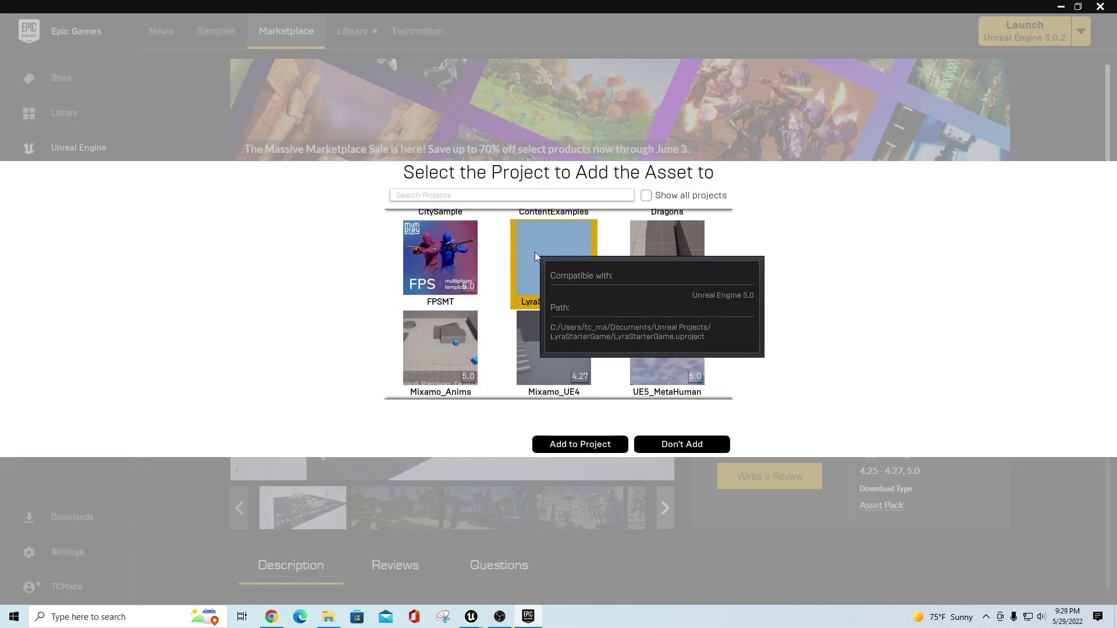
{"action": "left_click", "coordinate": [696, 441]}
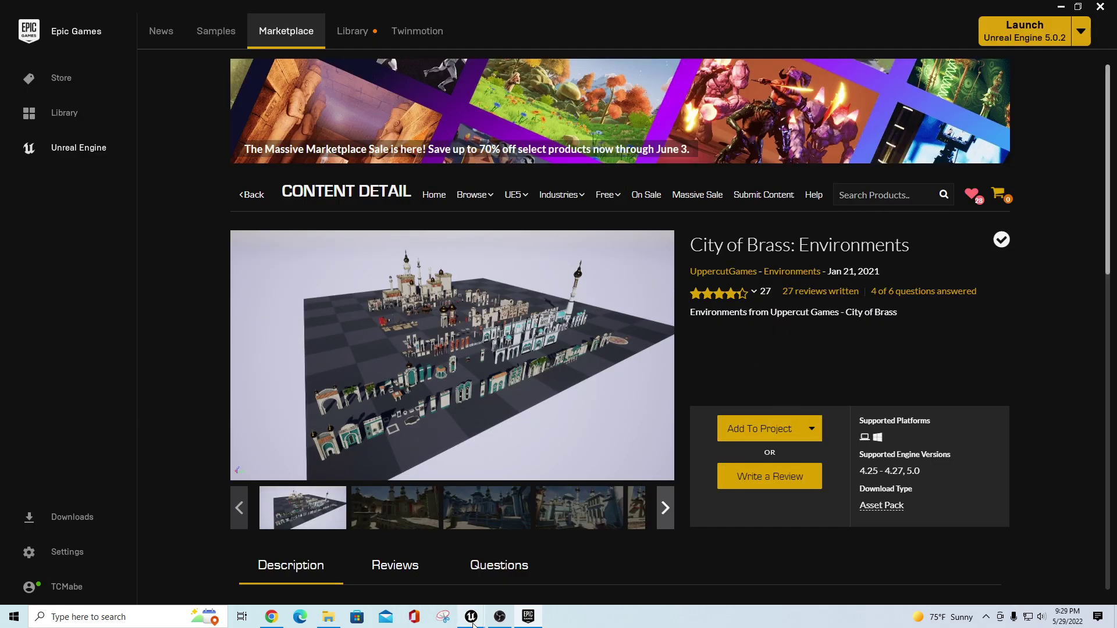
Return to the Dungeon Architect Launch Pad in Unreal Editor and browse its Featured and Grid Builder samples.
{"action": "mouse_move", "coordinate": [471, 616]}
{"action": "left_click", "coordinate": [503, 573]}
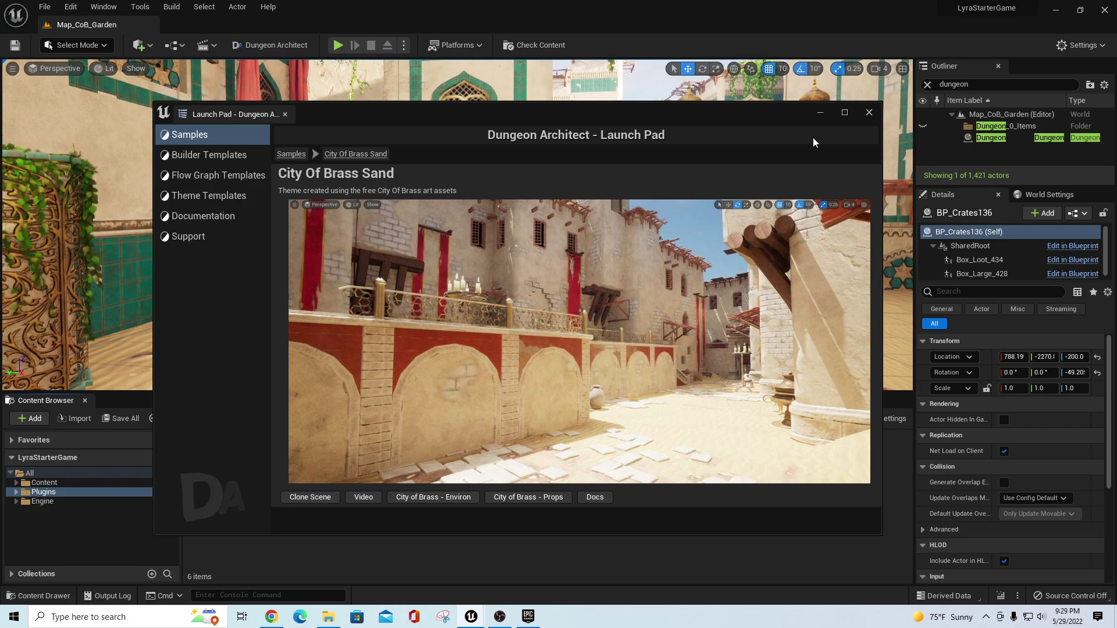
{"action": "left_click", "coordinate": [815, 118]}
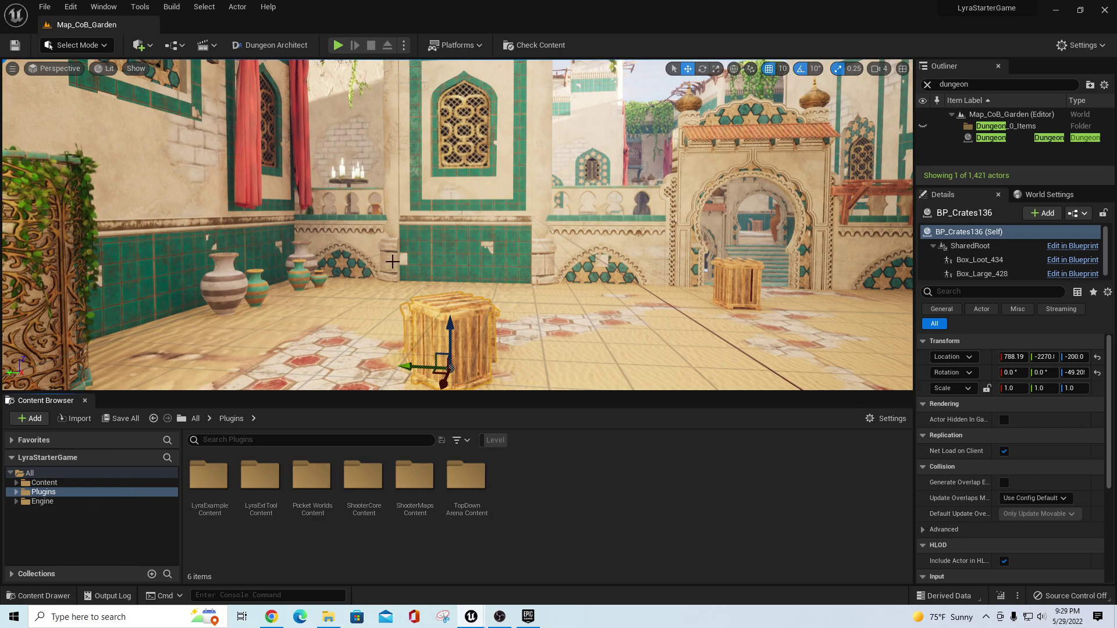
{"action": "left_click", "coordinate": [289, 44]}
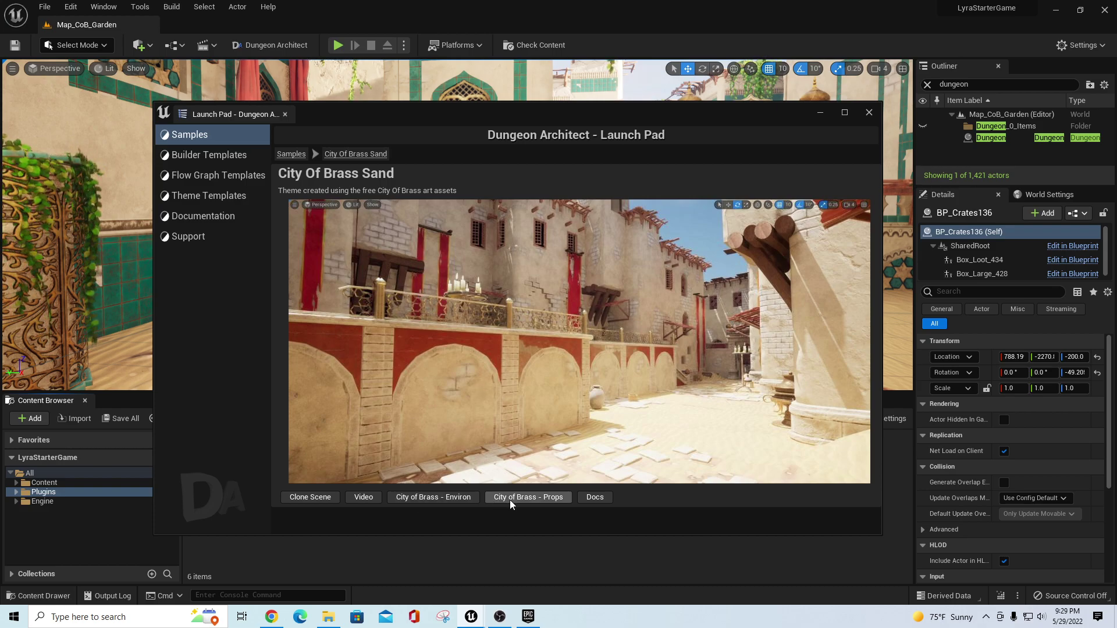
{"action": "left_click", "coordinate": [186, 154]}
{"action": "left_click", "coordinate": [188, 134]}
{"action": "scroll", "coordinate": [555, 419], "scroll_direction": "down", "scroll_amount": 5}
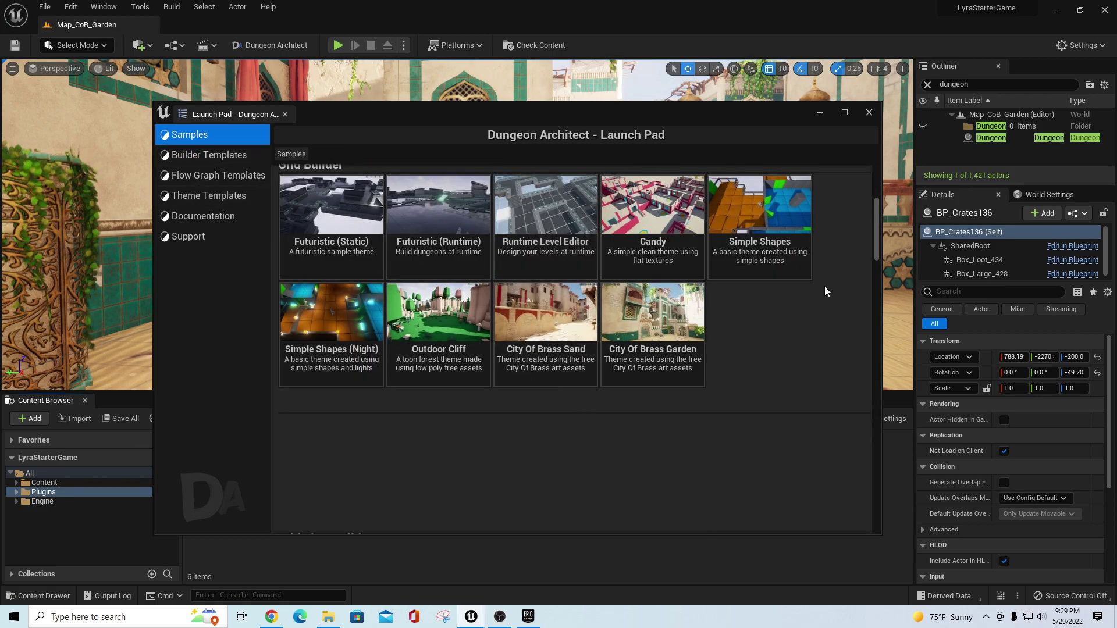
{"action": "left_click_drag", "start_coordinate": [874, 227], "coordinate": [861, 156]}
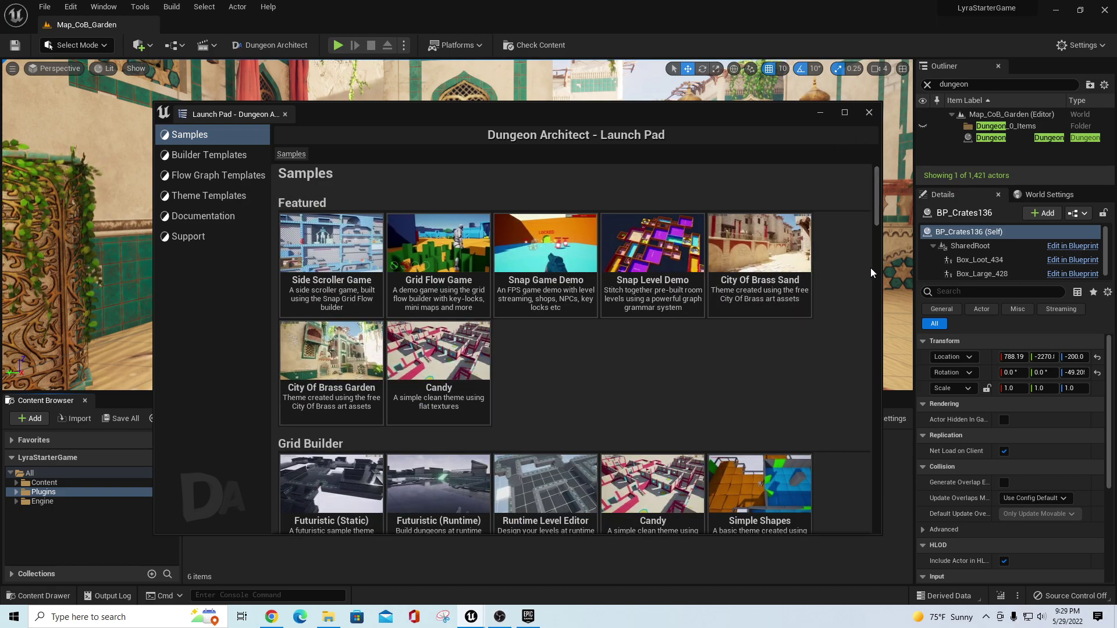
Narrow the Launch Pad window and open the City Of Brass Garden sample.
{"action": "left_click", "coordinate": [886, 280]}
{"action": "left_click_drag", "start_coordinate": [883, 280], "coordinate": [787, 280]}
{"action": "left_click", "coordinate": [424, 367]}
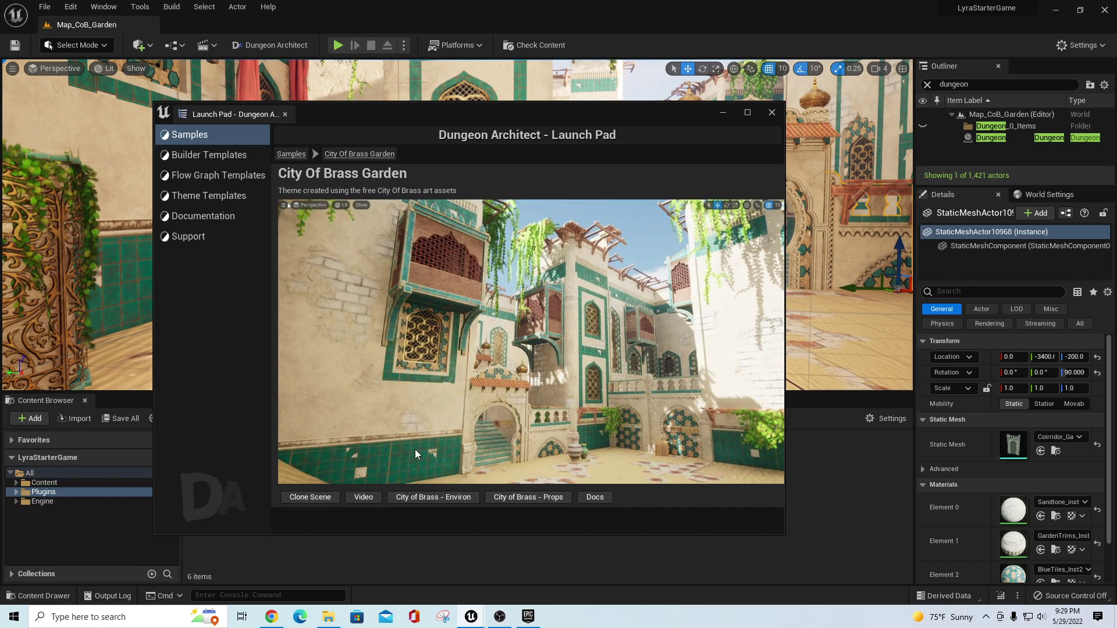
Start cloning the City Of Brass Garden scene, choose the DA content folder as its destination, and cancel.
{"action": "left_click", "coordinate": [310, 497]}
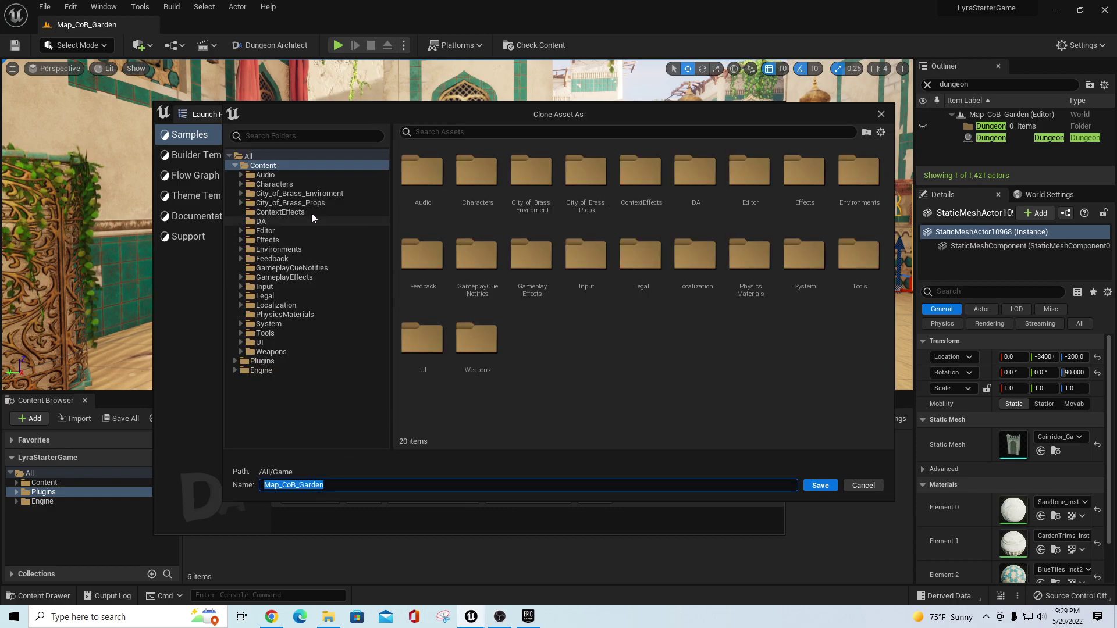
{"action": "left_click", "coordinate": [253, 221]}
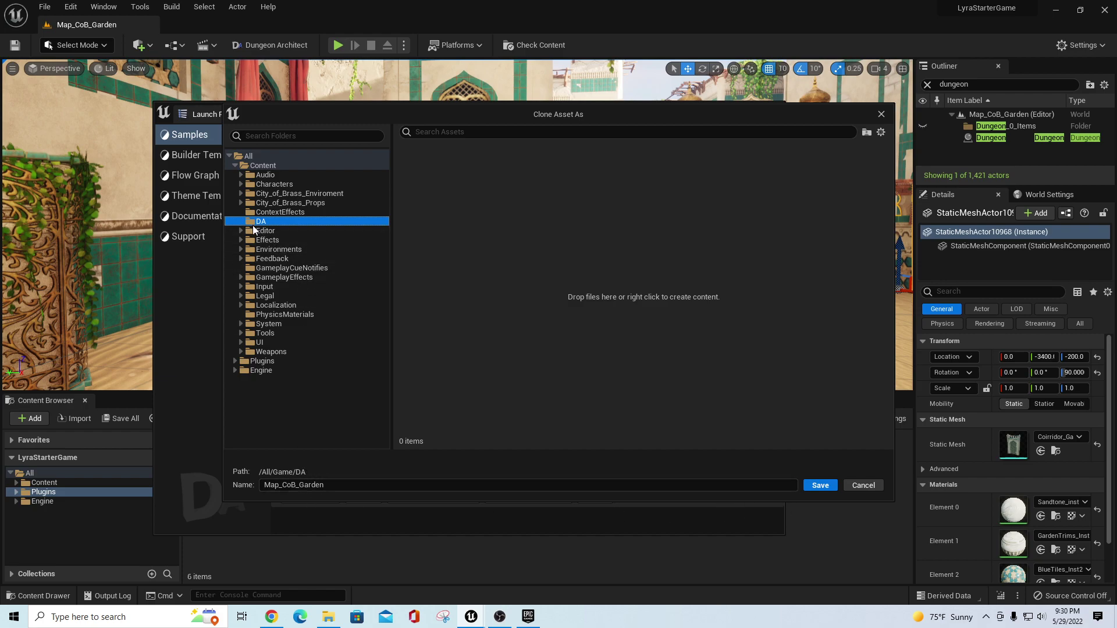
{"action": "left_click", "coordinate": [863, 486]}
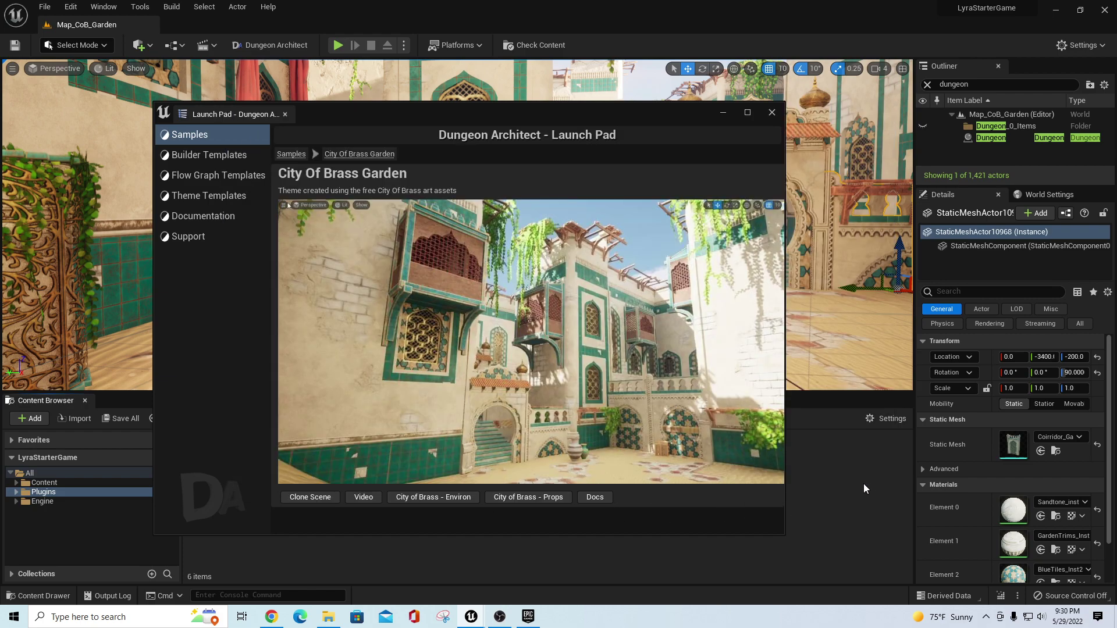
Close the Dungeon Architect Launch Pad, open the DA folder under Content, and enlarge the Content Browser.
{"action": "left_click", "coordinate": [771, 114]}
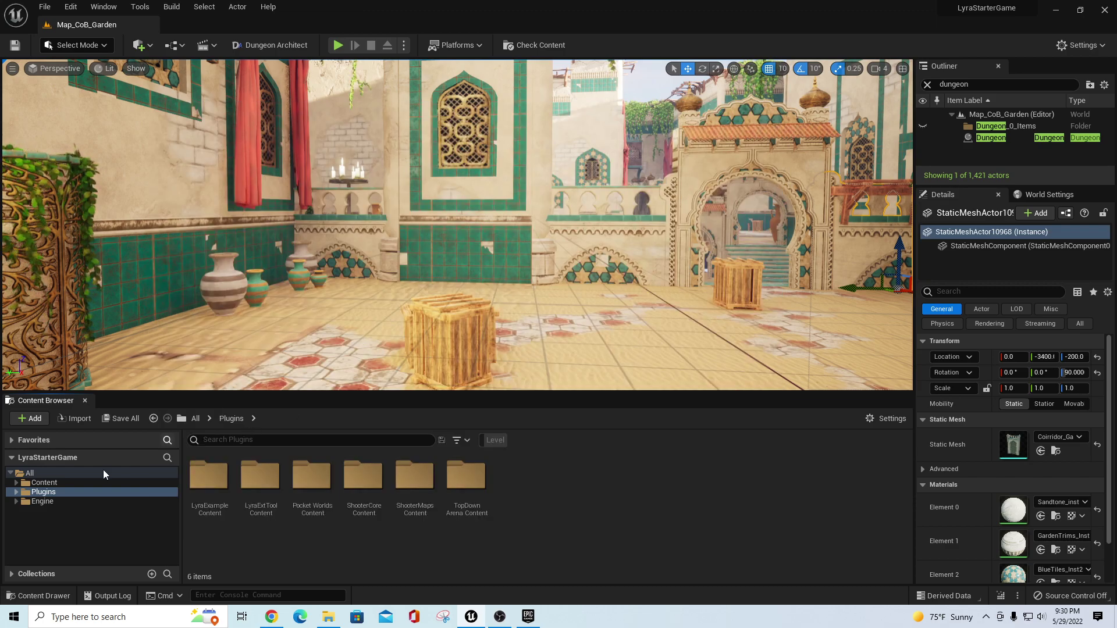
{"action": "left_click", "coordinate": [16, 482]}
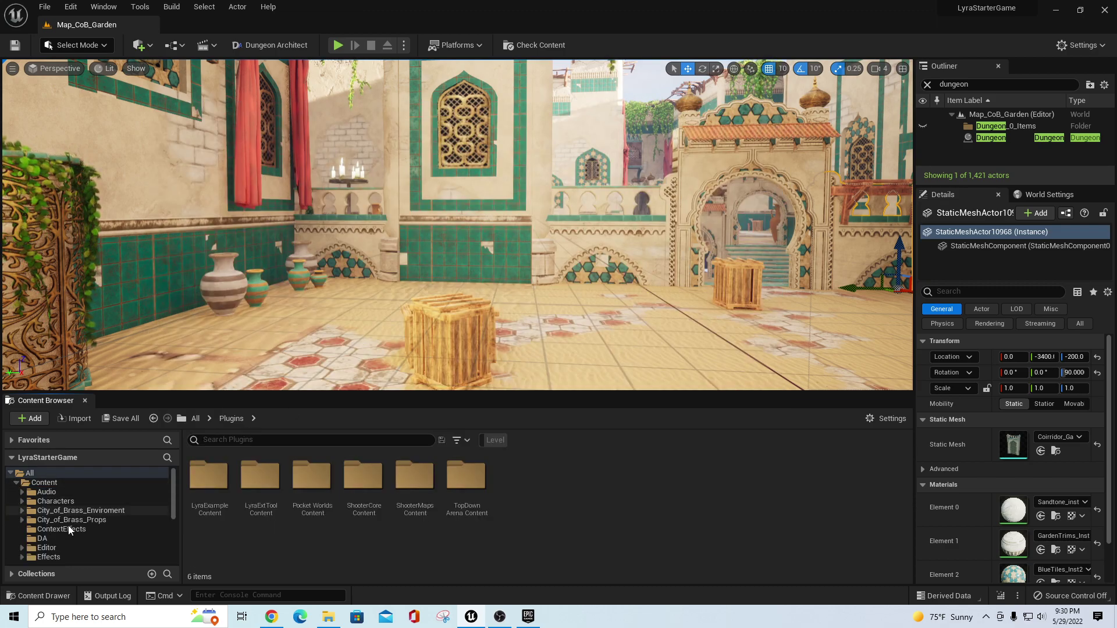
{"action": "left_click", "coordinate": [37, 538]}
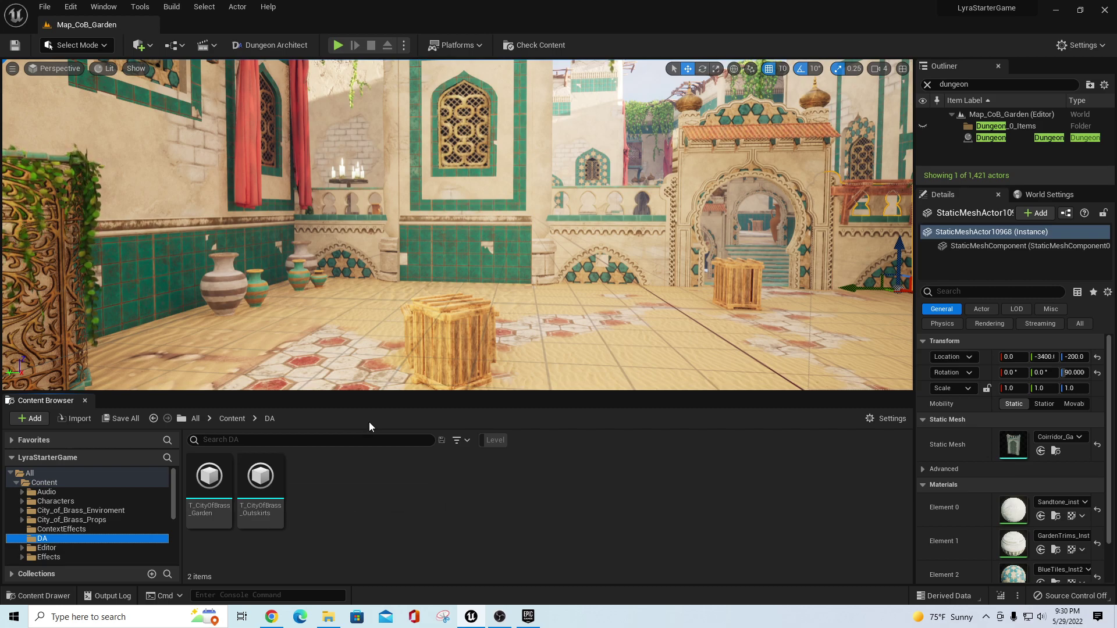
{"action": "left_click_drag", "start_coordinate": [424, 393], "coordinate": [439, 337]}
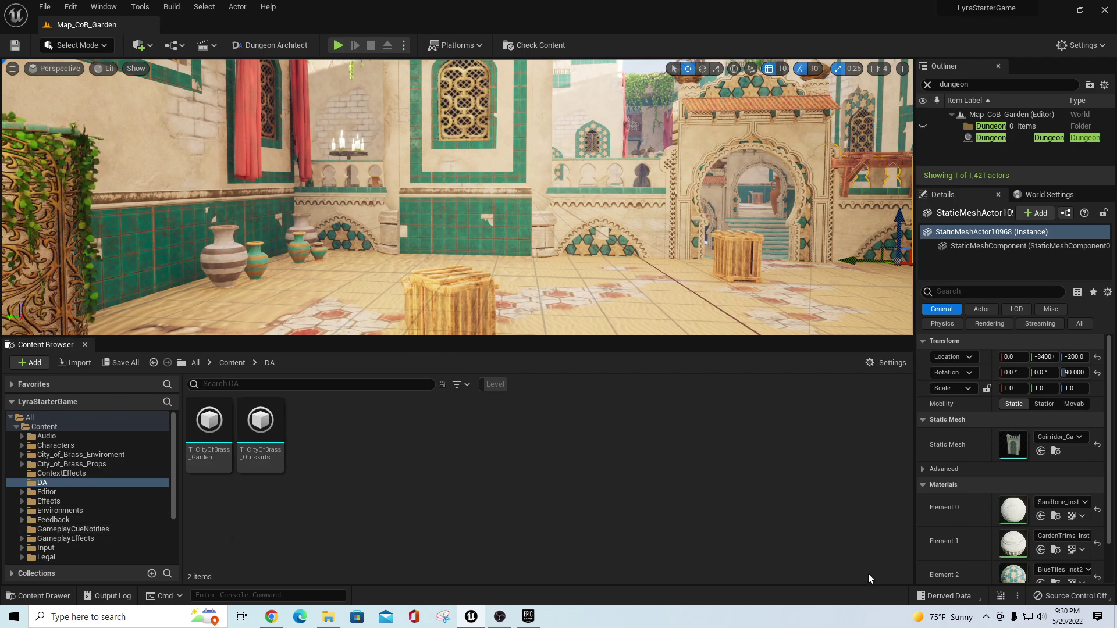
Check the Content Browser's view options for plugin content and open the Maps folder of the ShooterMaps Content plugin.
{"action": "left_click", "coordinate": [874, 364]}
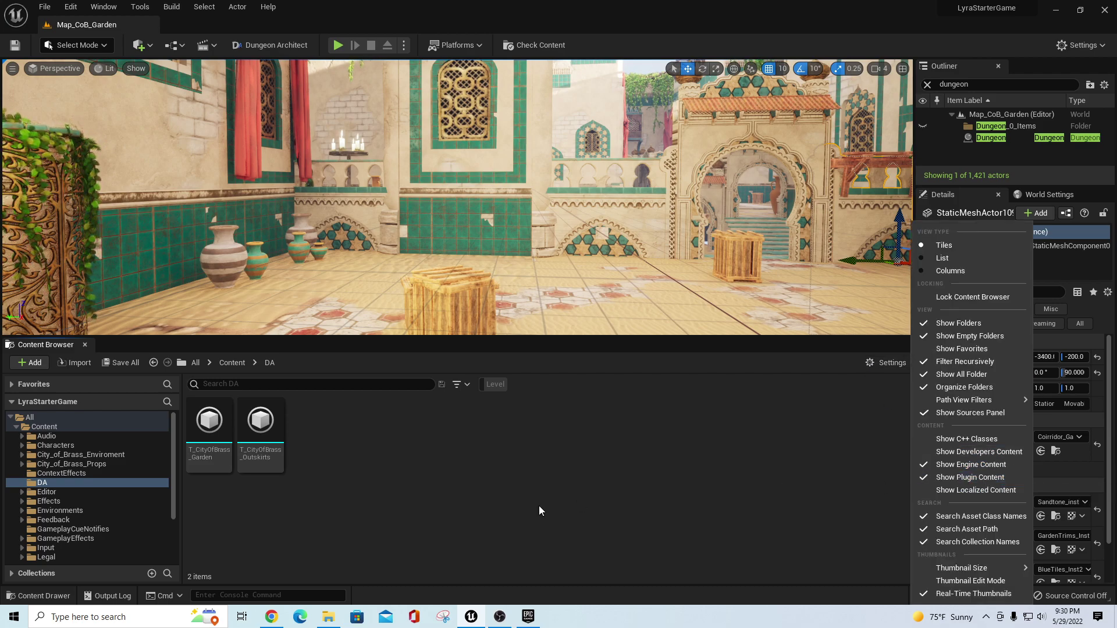
{"action": "left_click_drag", "start_coordinate": [173, 462], "coordinate": [188, 543]}
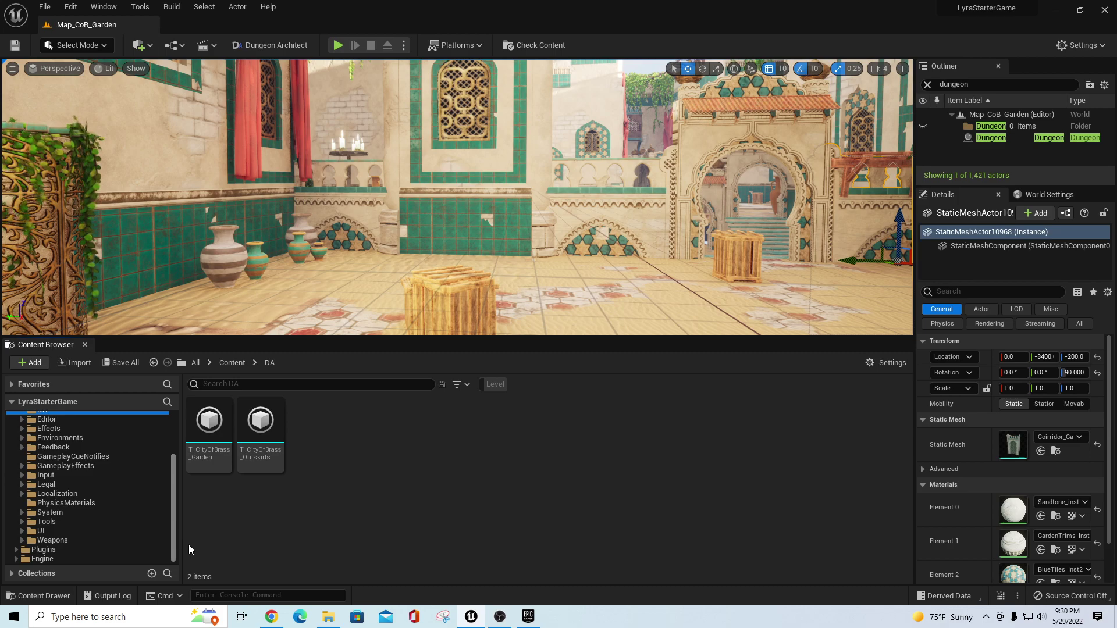
{"action": "left_click", "coordinate": [16, 549]}
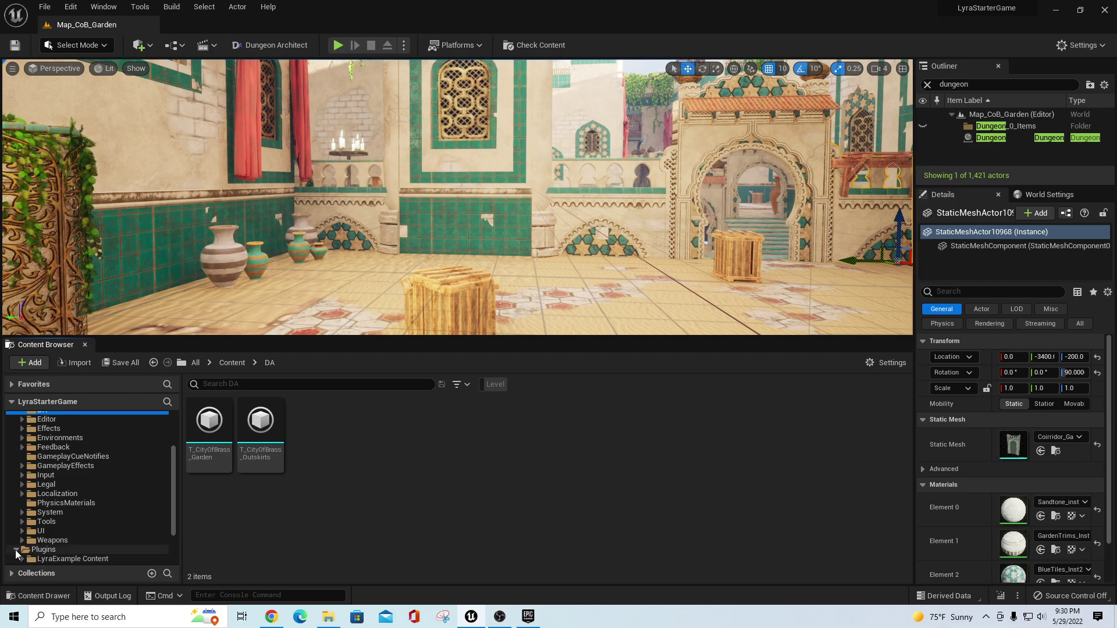
{"action": "scroll", "coordinate": [95, 504], "scroll_direction": "down", "scroll_amount": 3}
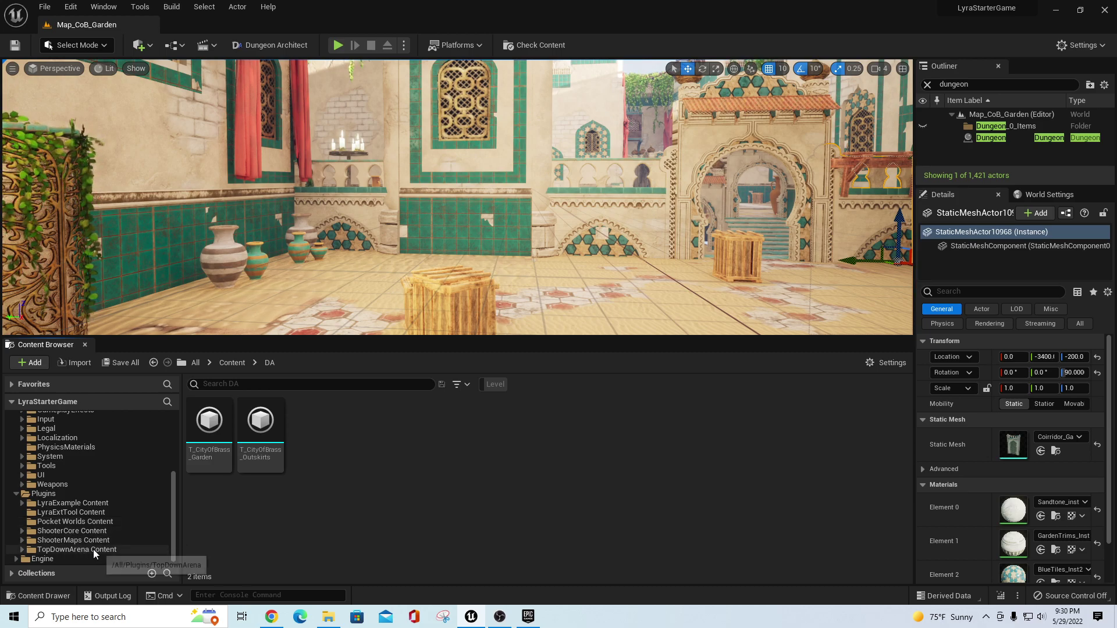
{"action": "left_click", "coordinate": [41, 541]}
{"action": "left_click", "coordinate": [22, 540]}
{"action": "scroll", "coordinate": [131, 521], "scroll_direction": "down", "scroll_amount": 2}
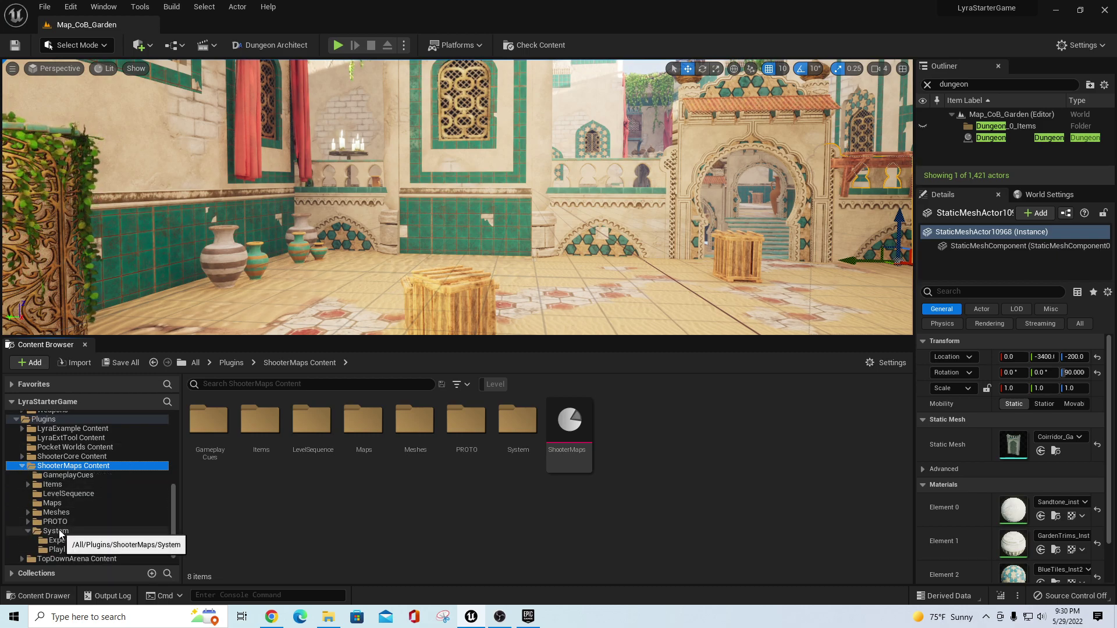
{"action": "left_click", "coordinate": [52, 504]}
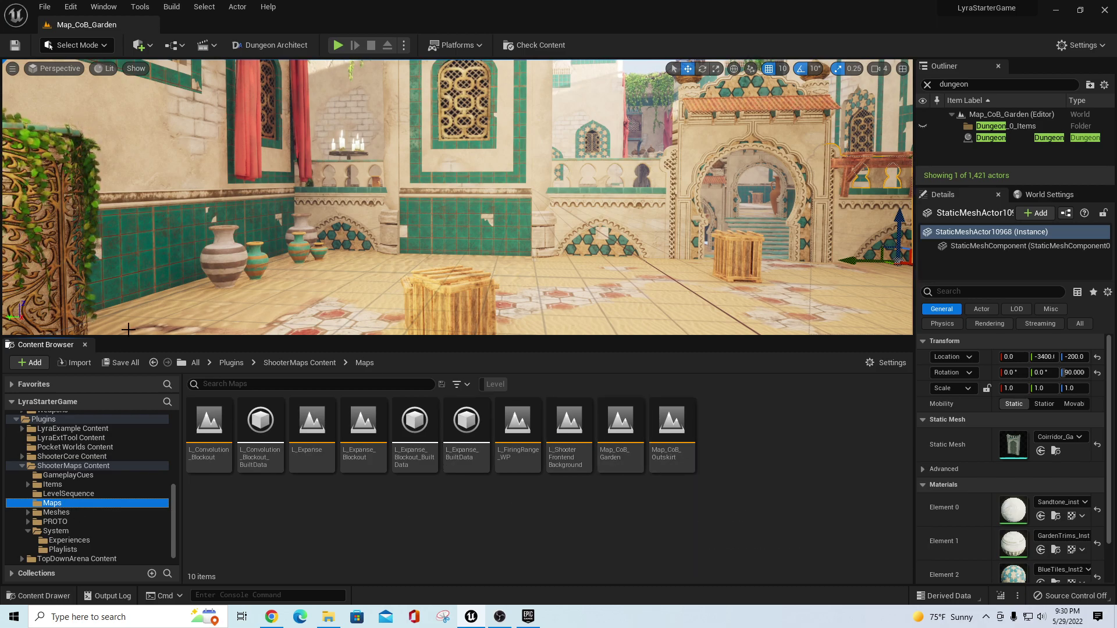
Compare the contents of the DA folder and the ShooterMaps Maps folder in a taller Content Browser.
{"action": "left_click_drag", "start_coordinate": [169, 502], "coordinate": [183, 428]}
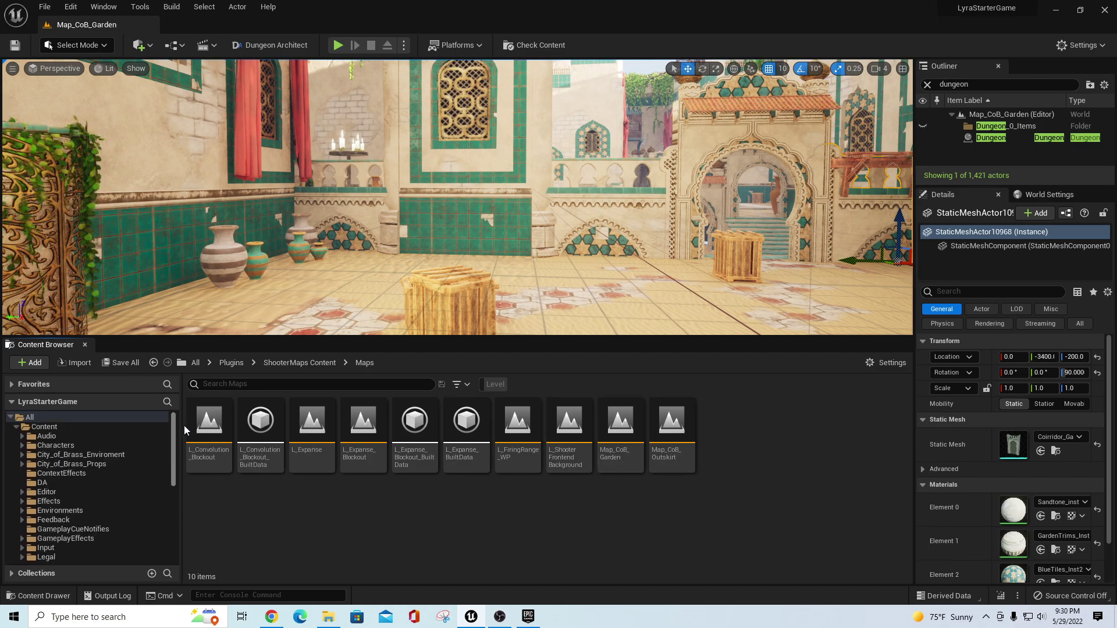
{"action": "left_click", "coordinate": [40, 484]}
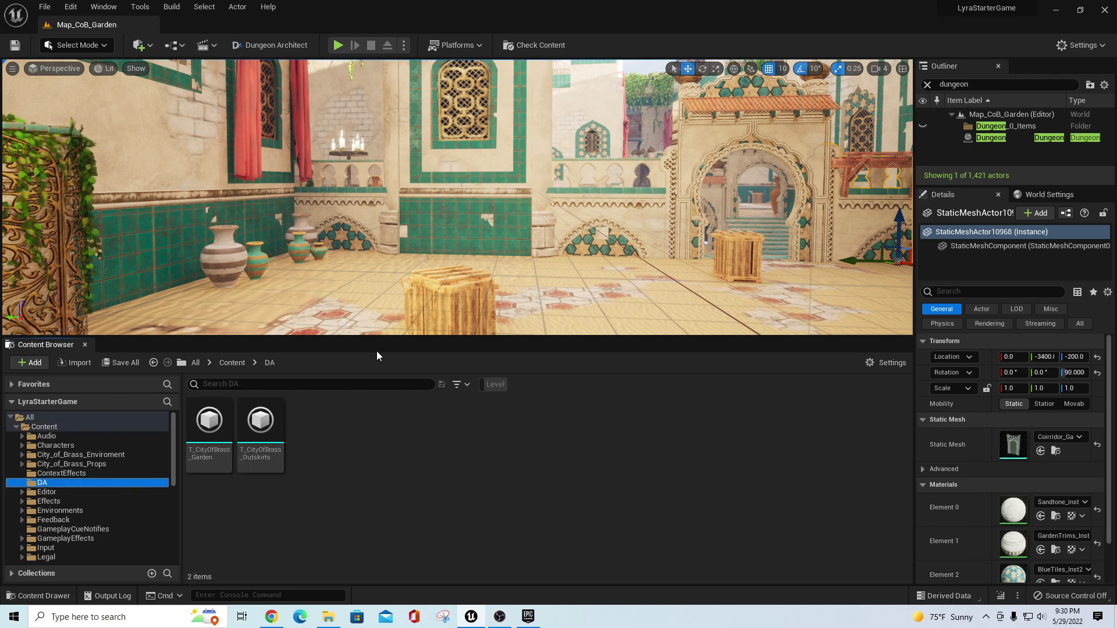
{"action": "left_click_drag", "start_coordinate": [396, 325], "coordinate": [396, 115]}
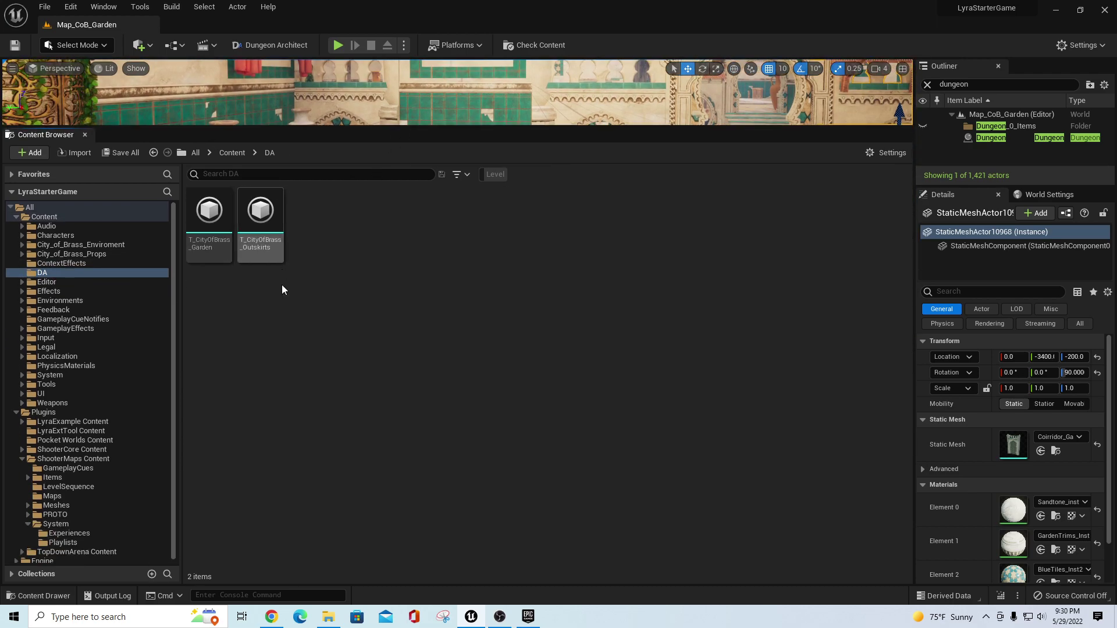
{"action": "left_click", "coordinate": [51, 497]}
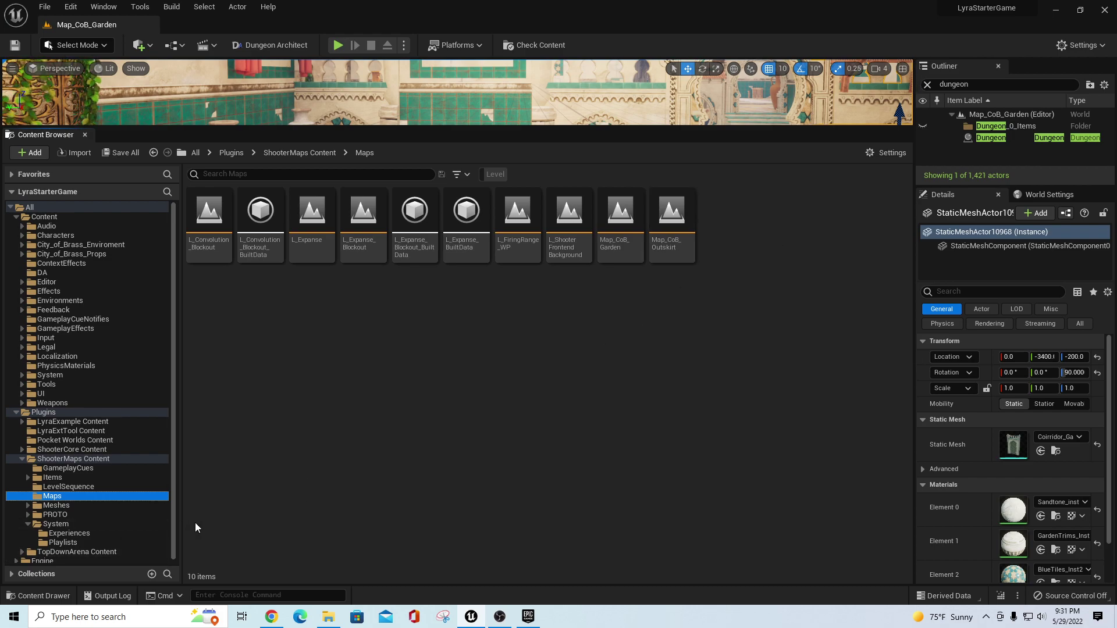
Duplicate DA_Expanse_TDM in the ShooterMaps System Playlists folder and name the copy DA_CoB_Garden_TDM.
{"action": "left_click", "coordinate": [64, 543]}
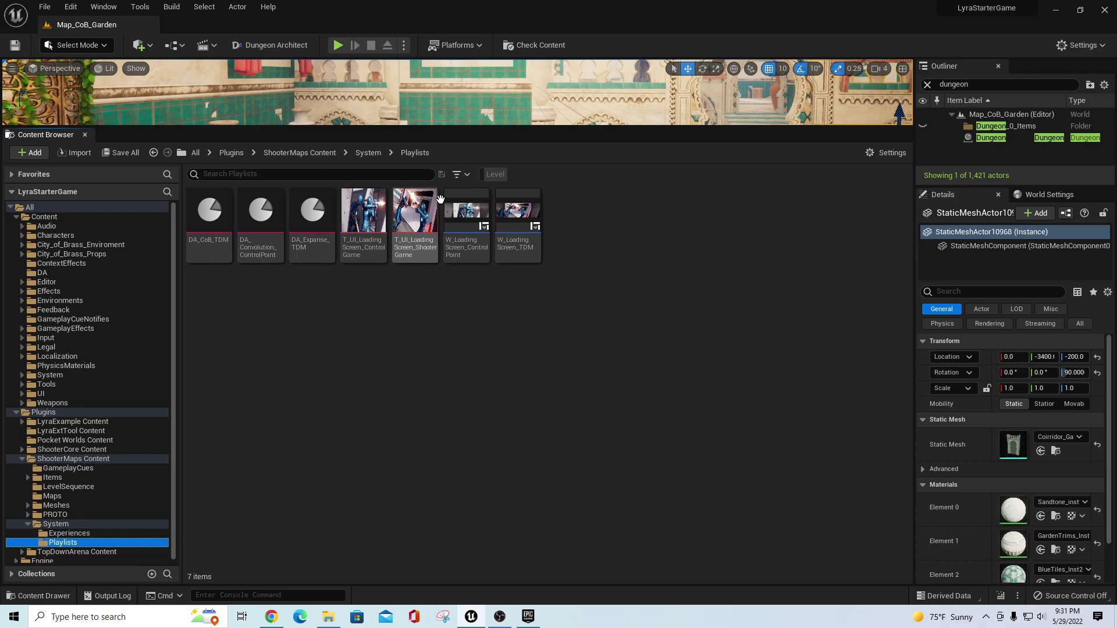
{"action": "left_click_drag", "start_coordinate": [538, 130], "coordinate": [571, 341]}
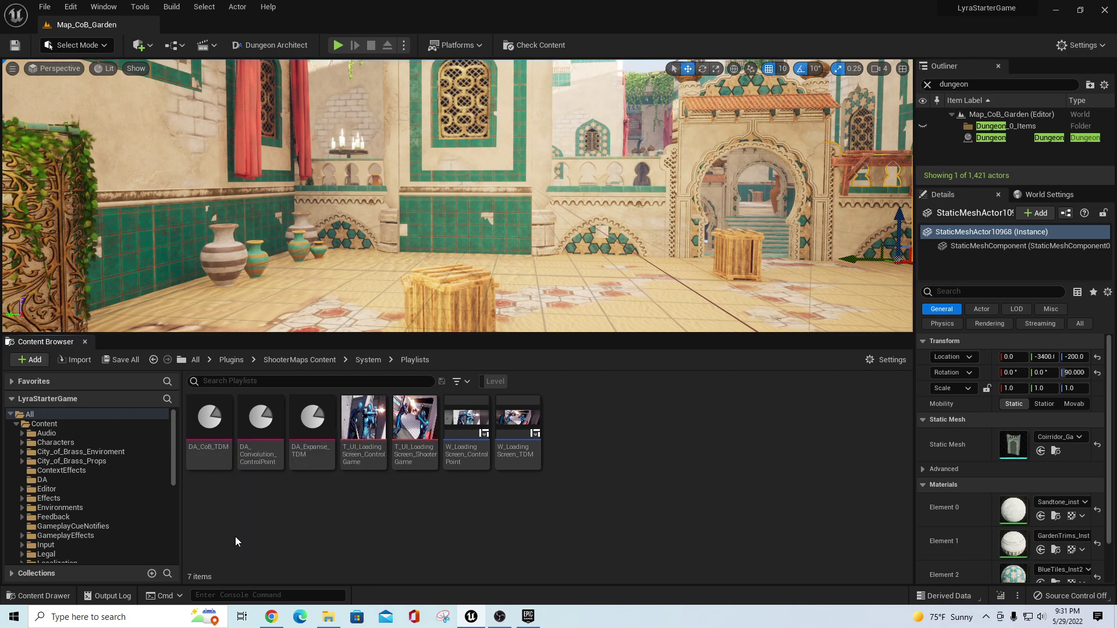
{"action": "left_click", "coordinate": [313, 424]}
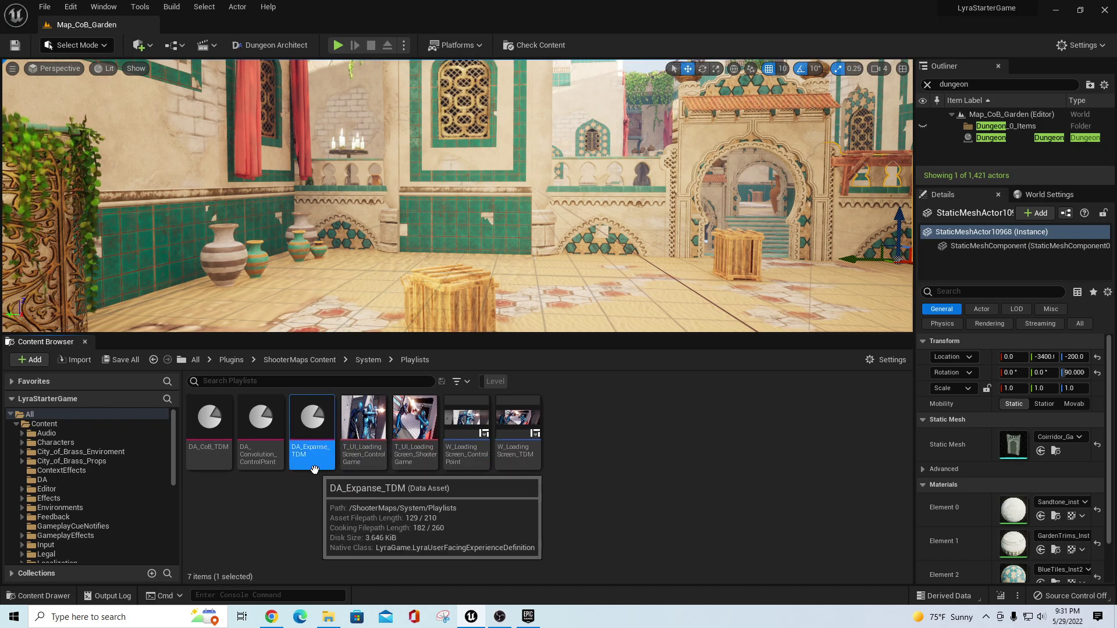
{"action": "right_click", "coordinate": [315, 424]}
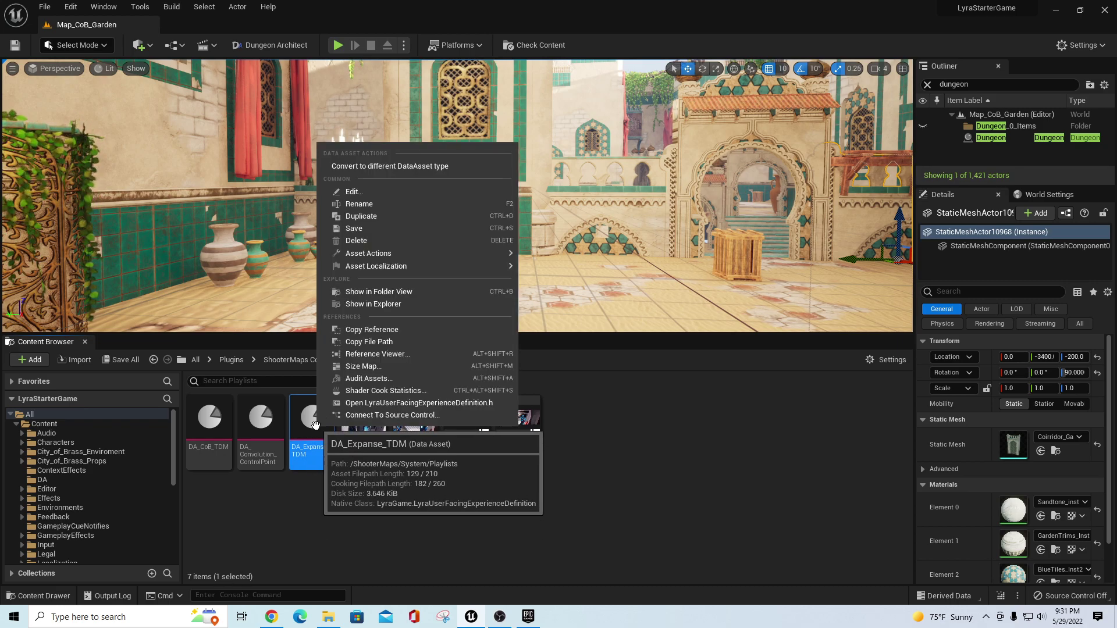
{"action": "left_click", "coordinate": [368, 218]}
{"action": "type", "text": "DA"}
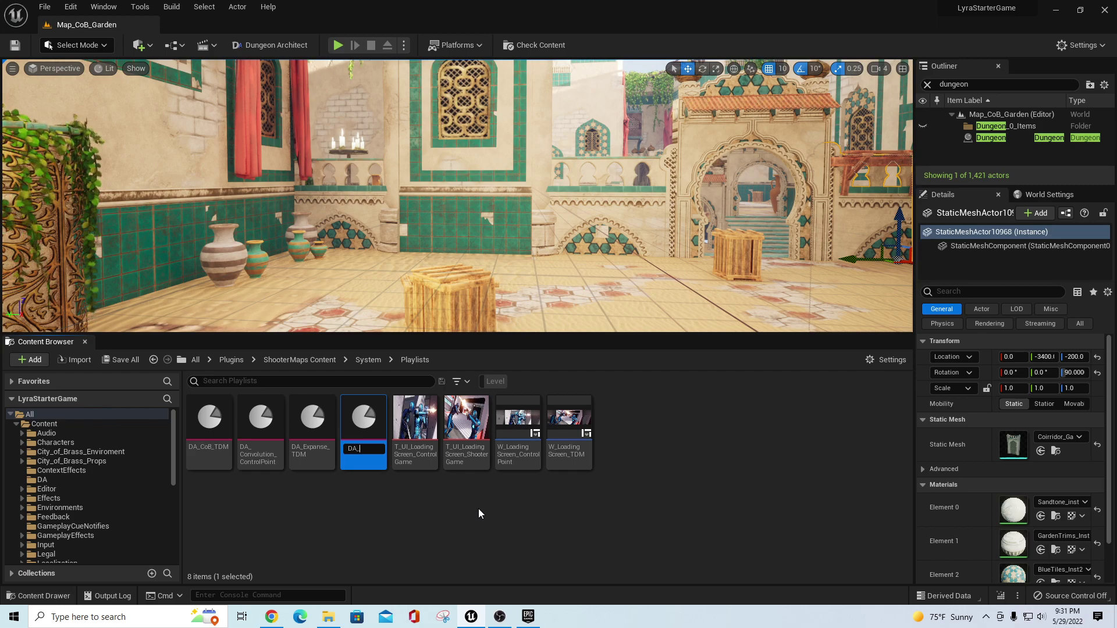
{"action": "type", "text": "_C"}
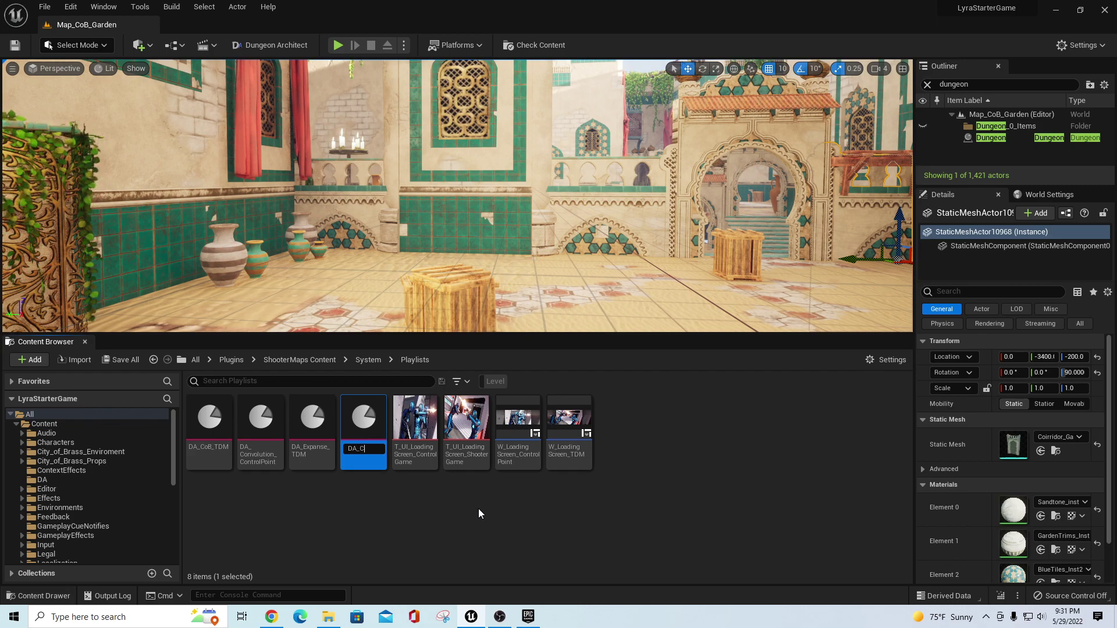
{"action": "type", "text": "oB_"}
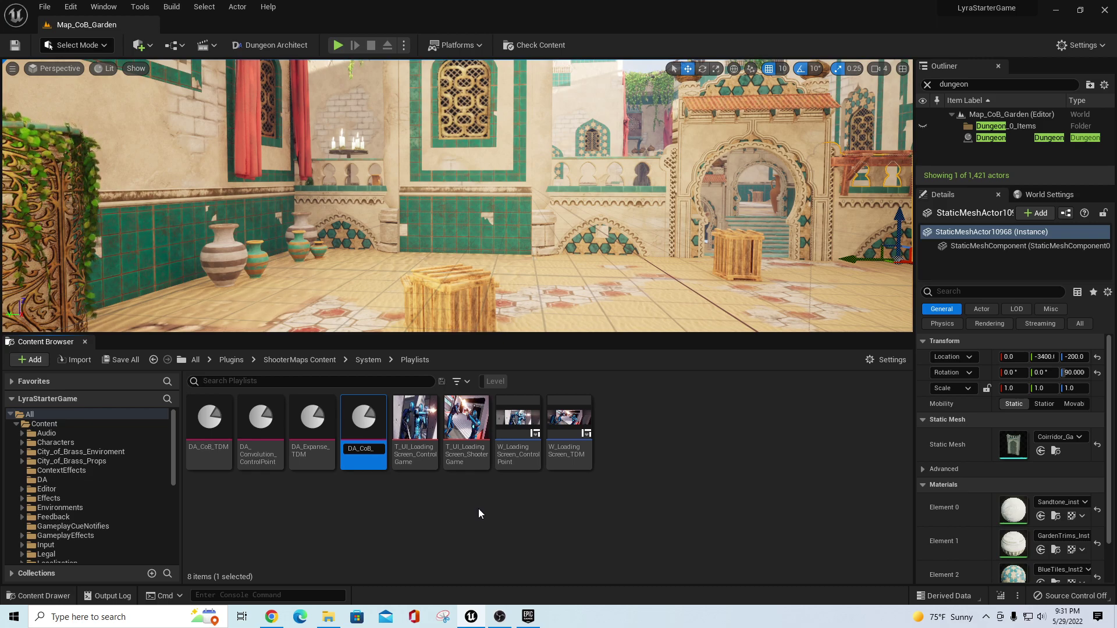
{"action": "type", "text": "Garde"}
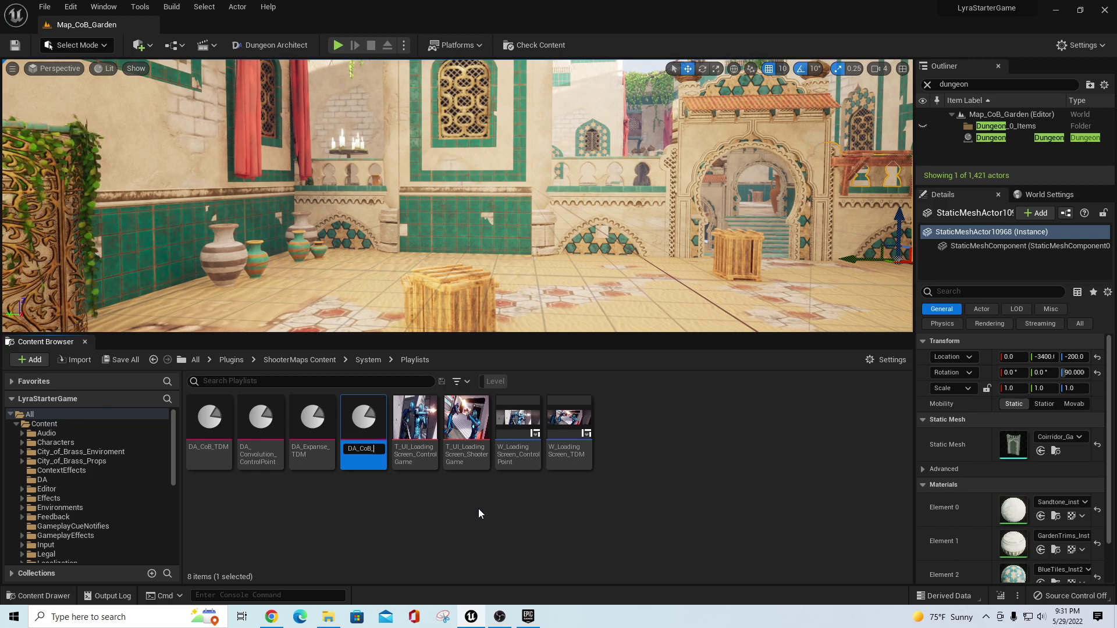
{"action": "type", "text": "n"}
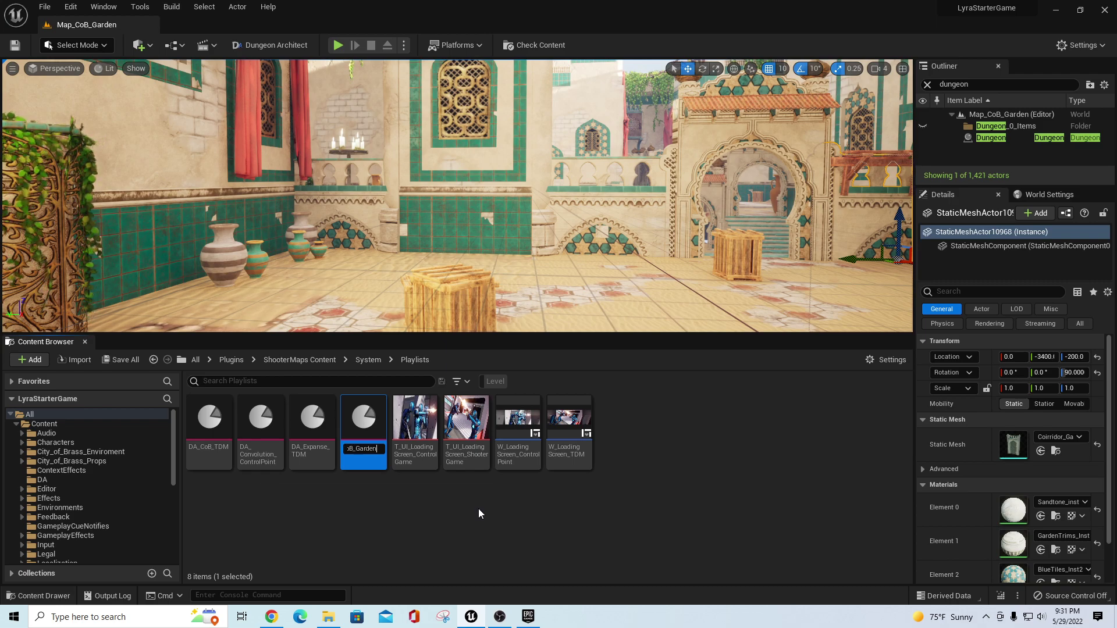
{"action": "type", "text": "_TDM"}
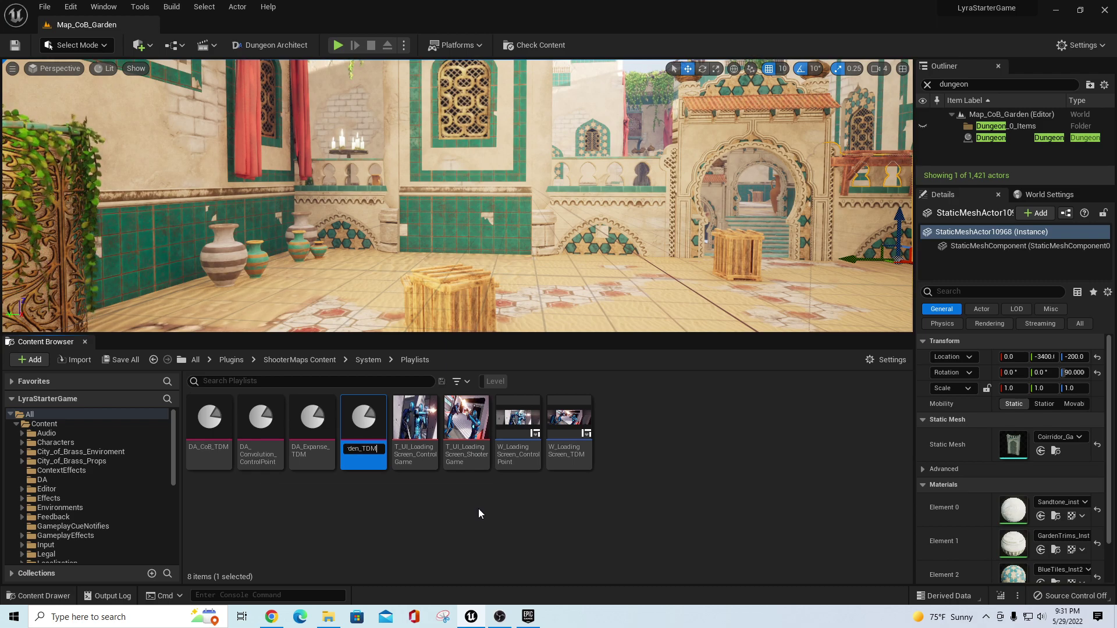
{"action": "key", "text": "Return"}
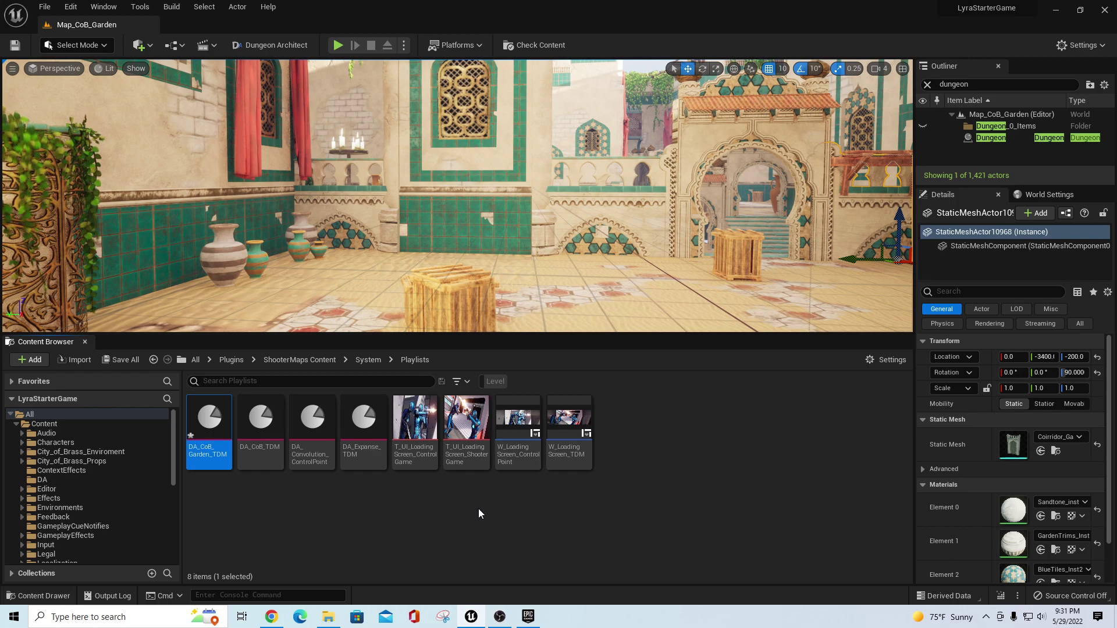
Open DA_CoB_Garden_TDM, set its Map ID to Map_CoB_Garden, and review the Experience ID choices without changing the selection.
{"action": "double_click", "coordinate": [204, 436]}
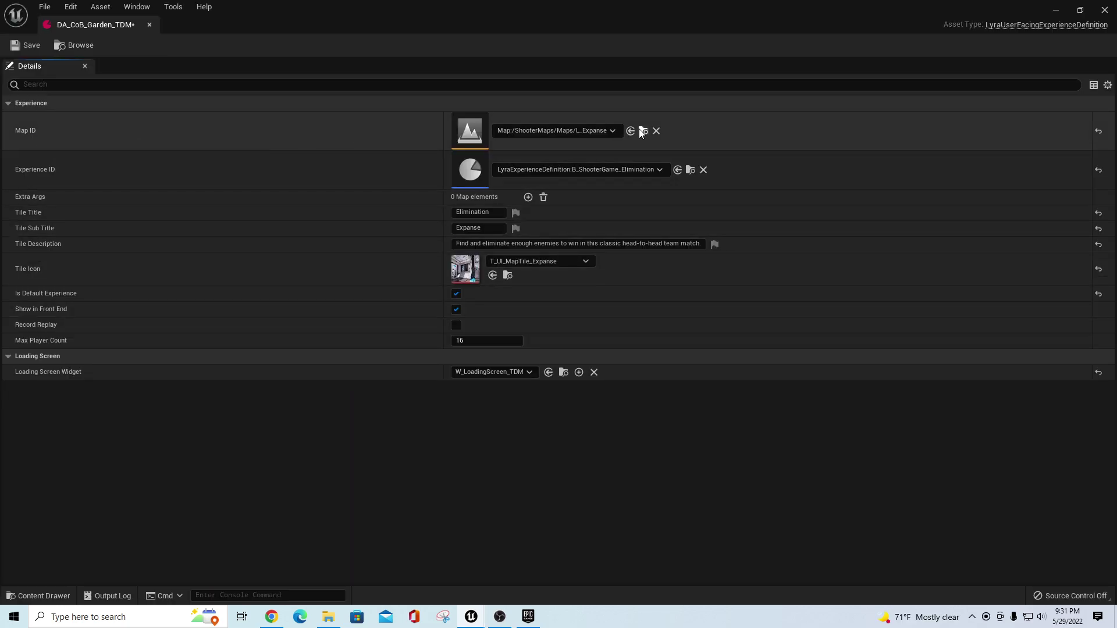
{"action": "left_click", "coordinate": [614, 131]}
{"action": "scroll", "coordinate": [640, 279], "scroll_direction": "down", "scroll_amount": 3}
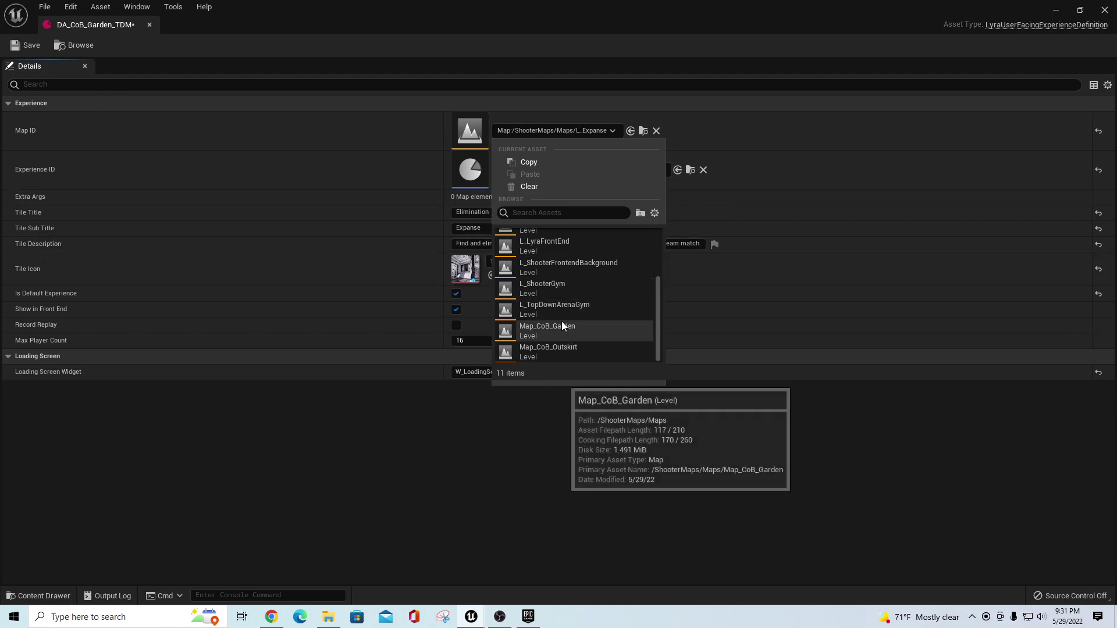
{"action": "left_click", "coordinate": [543, 330]}
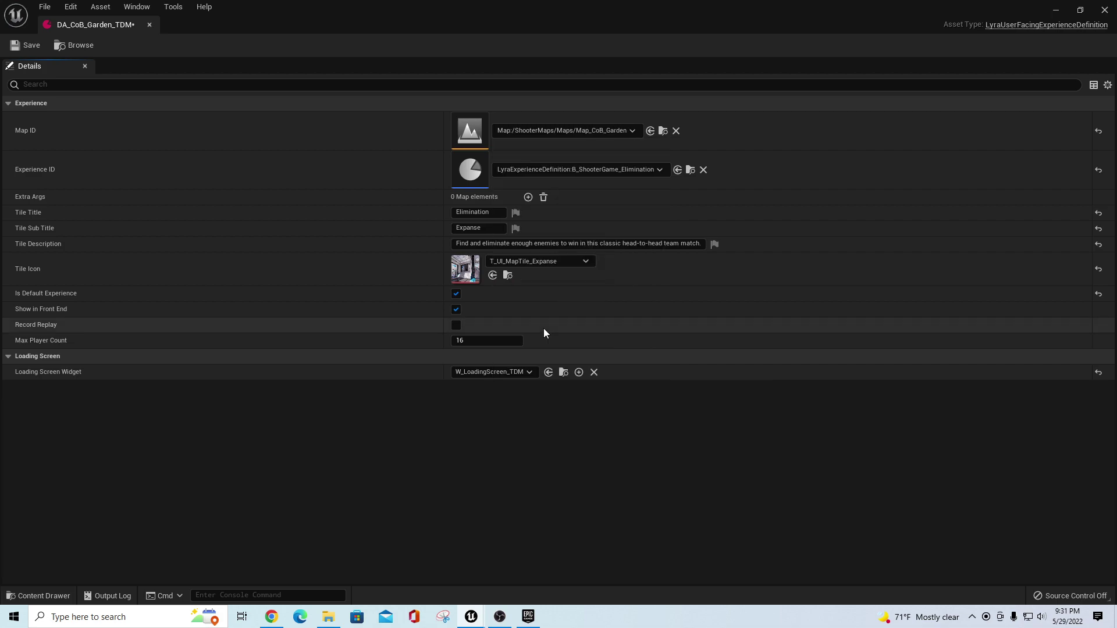
{"action": "left_click", "coordinate": [658, 170]}
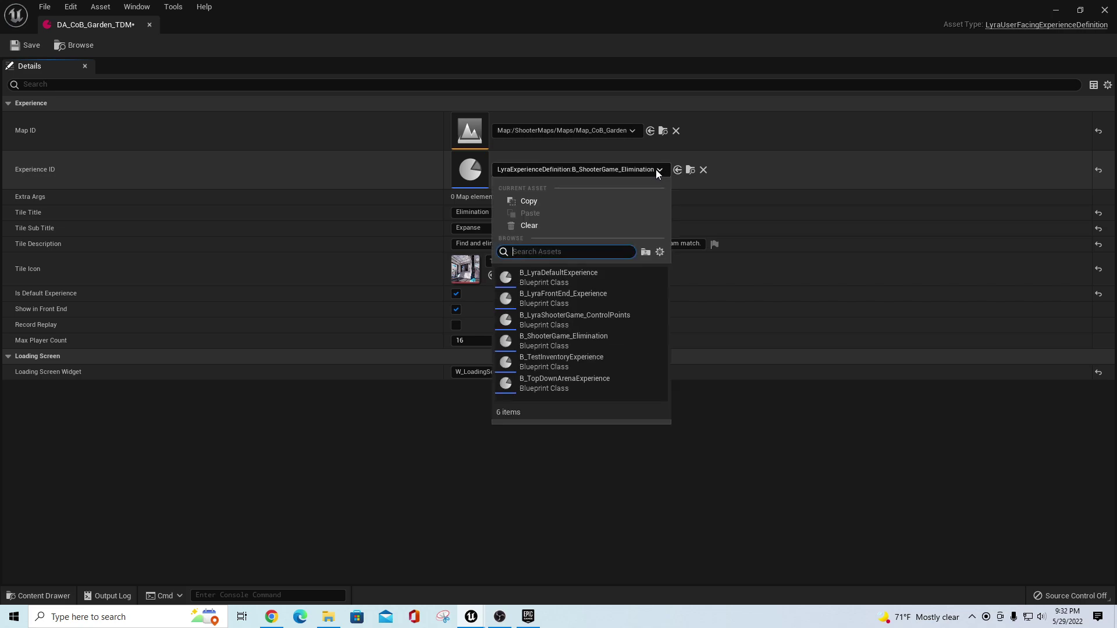
{"action": "left_click", "coordinate": [704, 477]}
Set the data asset's Tile Title to CoB Garden and its Tile Sub Title to TDM.
{"action": "left_click", "coordinate": [480, 212]}
{"action": "type", "text": "C"}
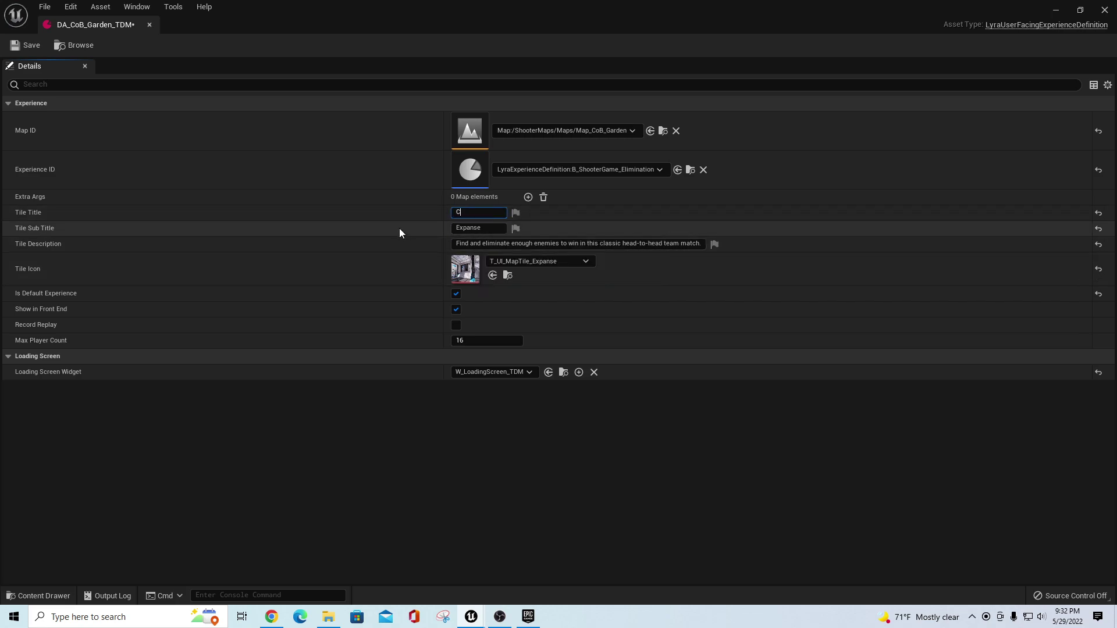
{"action": "type", "text": "oB Garden"}
{"action": "key", "text": "Tab"}
{"action": "type", "text": "TDM"}
Set the Tile Icon to T_UI_MapTile_Convolution, then save and close the data asset.
{"action": "left_click", "coordinate": [586, 261]}
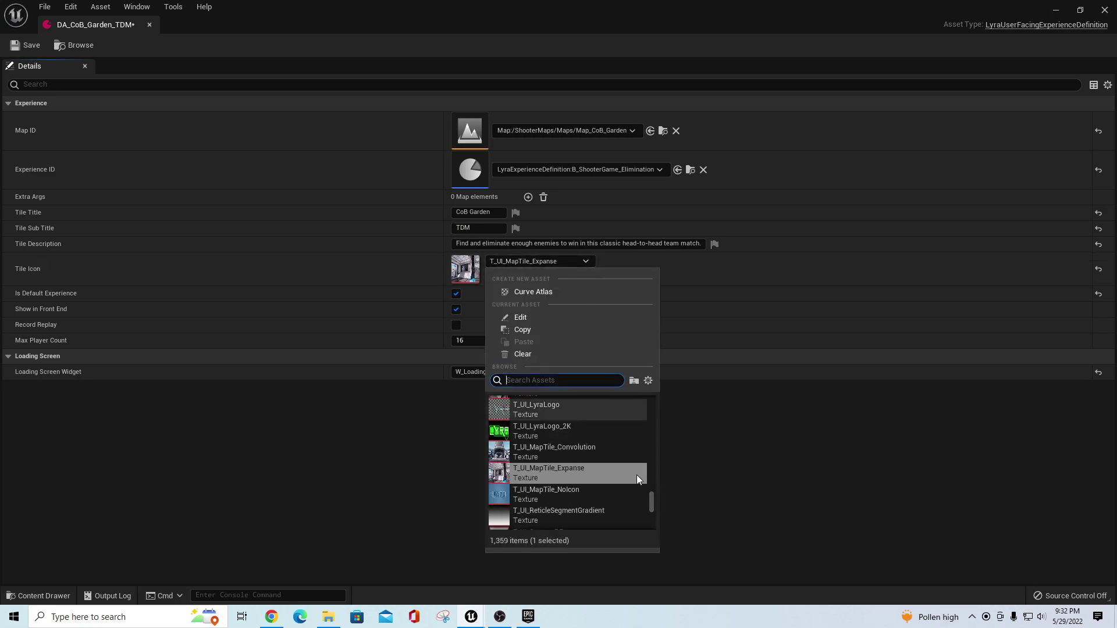
{"action": "left_click", "coordinate": [543, 449]}
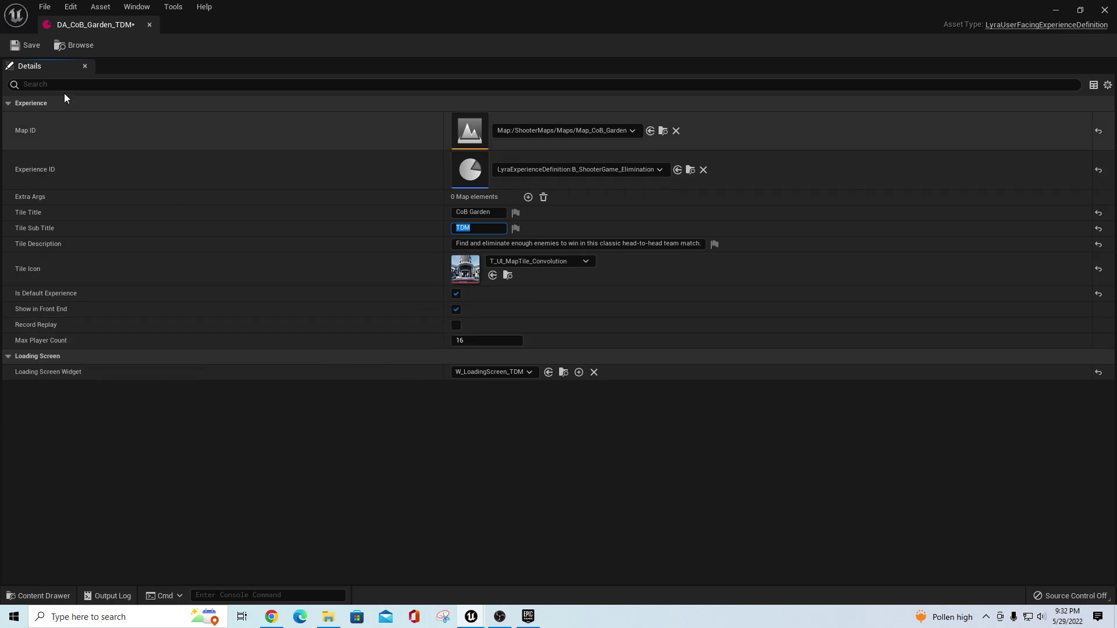
{"action": "left_click", "coordinate": [25, 45]}
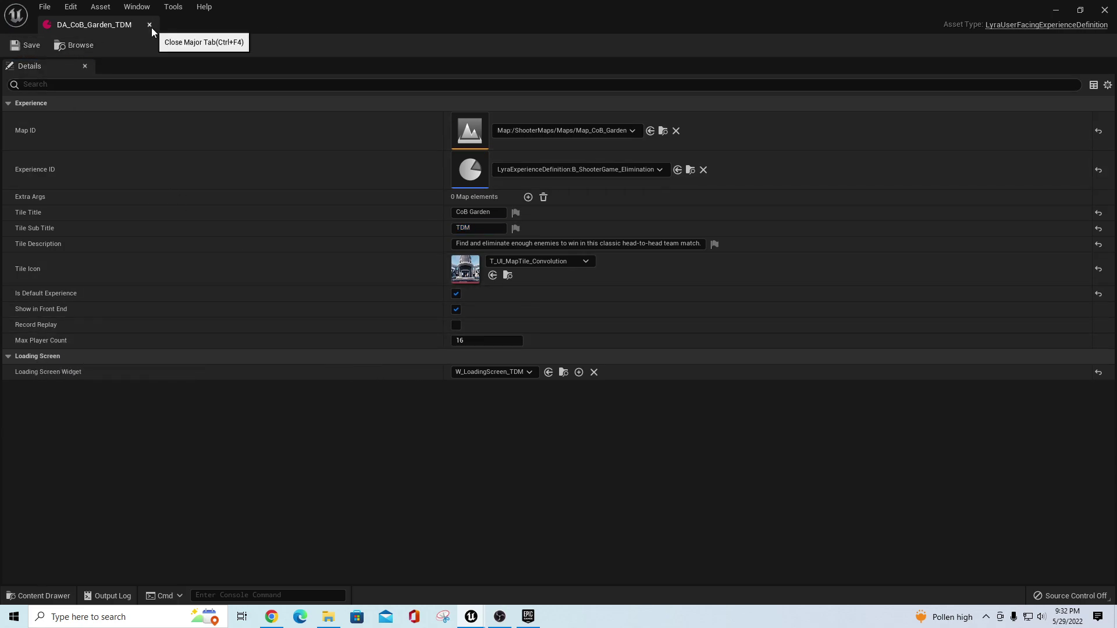
{"action": "left_click", "coordinate": [149, 25]}
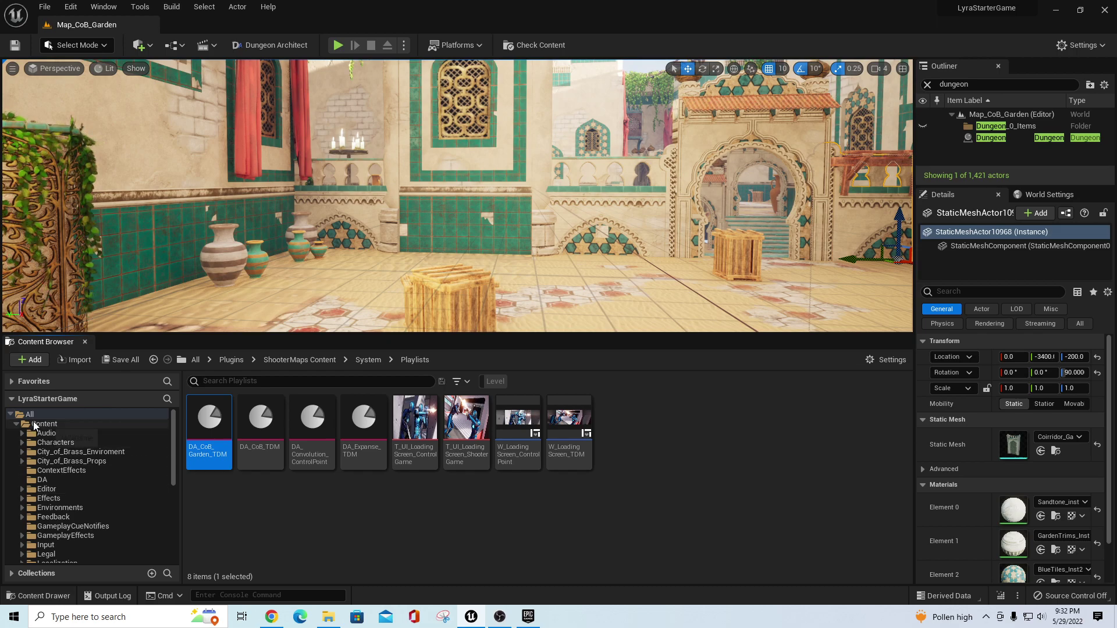
Search the Plugins folder for bot, open B_ShooterBotSpawner to review its bot creation settings, and close it.
{"action": "scroll", "coordinate": [118, 510], "scroll_direction": "down", "scroll_amount": 10}
{"action": "scroll", "coordinate": [111, 506], "scroll_direction": "up", "scroll_amount": 3}
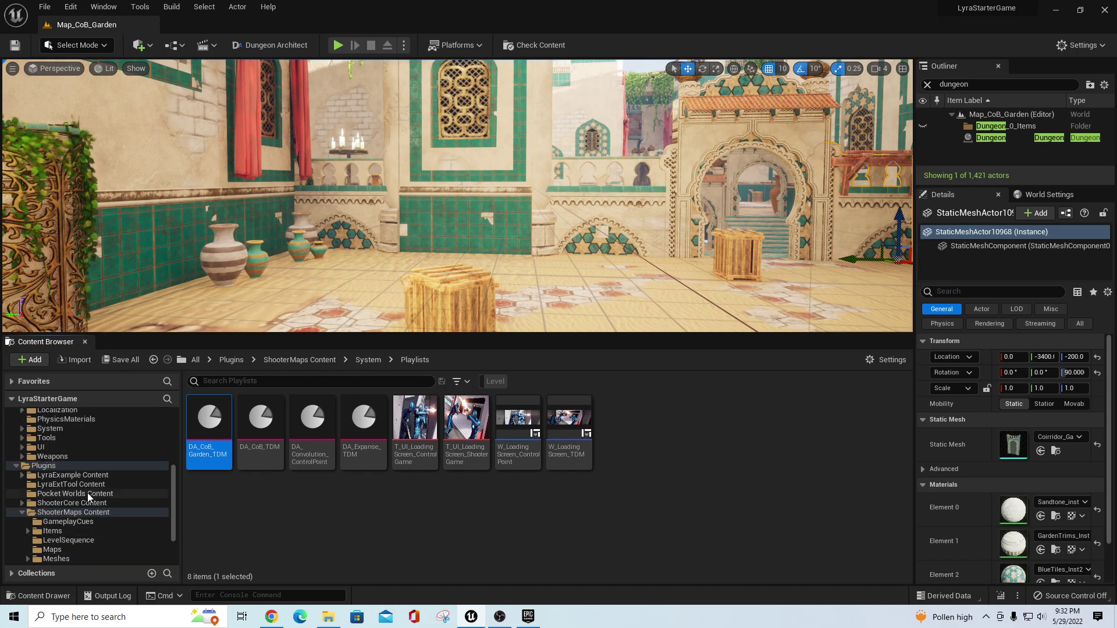
{"action": "left_click", "coordinate": [46, 484]}
{"action": "left_click", "coordinate": [307, 381]}
{"action": "type", "text": "bot"}
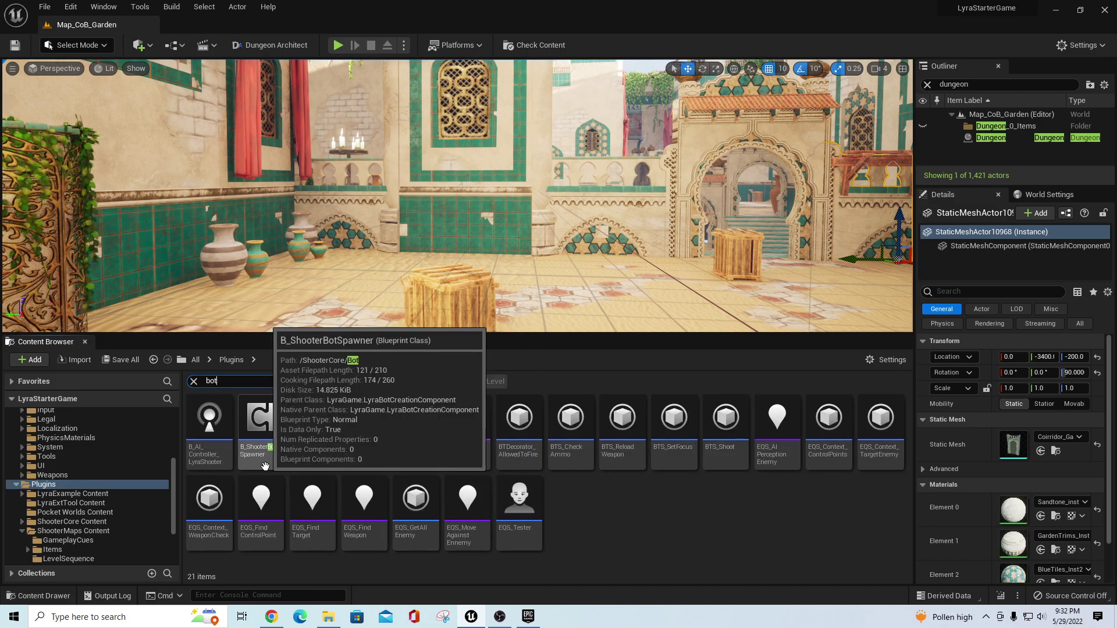
{"action": "double_click", "coordinate": [253, 453]}
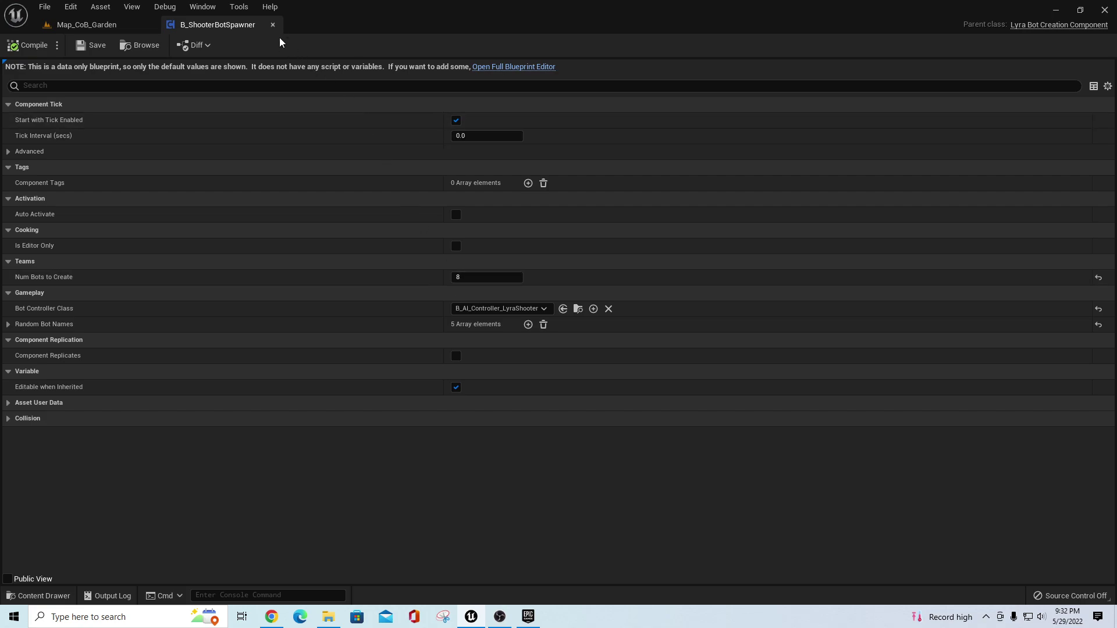
{"action": "left_click", "coordinate": [273, 24]}
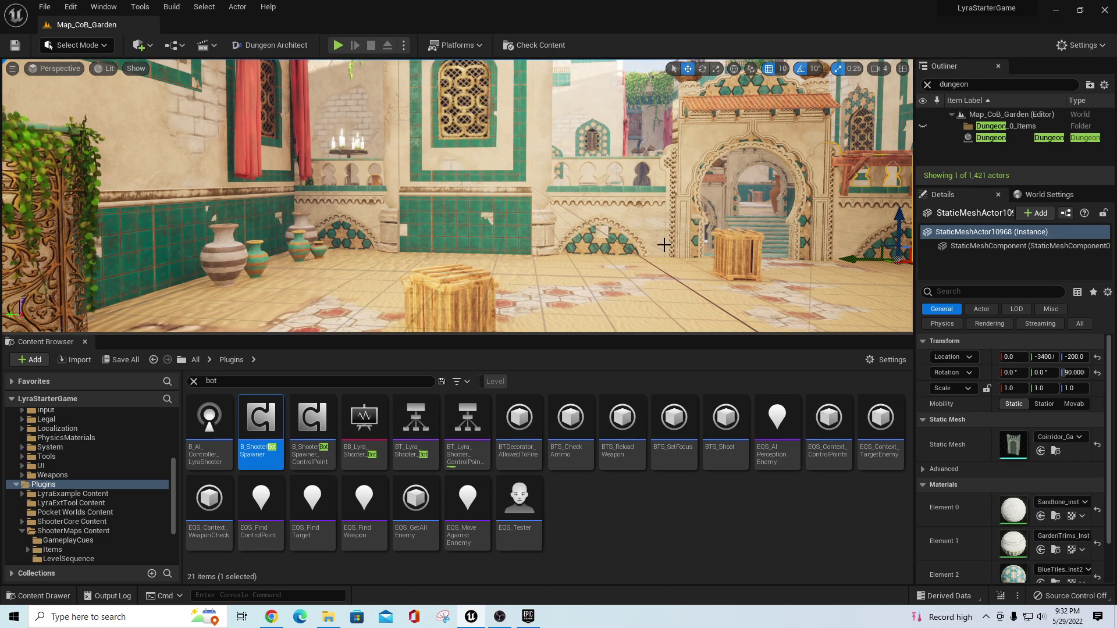
Filter the Outliner by dung, select the Dungeon actor, and resize the Outliner and Details areas to show its build options.
{"action": "right_click_drag", "start_coordinate": [667, 250], "coordinate": [658, 288]}
{"action": "right_click_drag", "start_coordinate": [457, 196], "coordinate": [457, 196]}
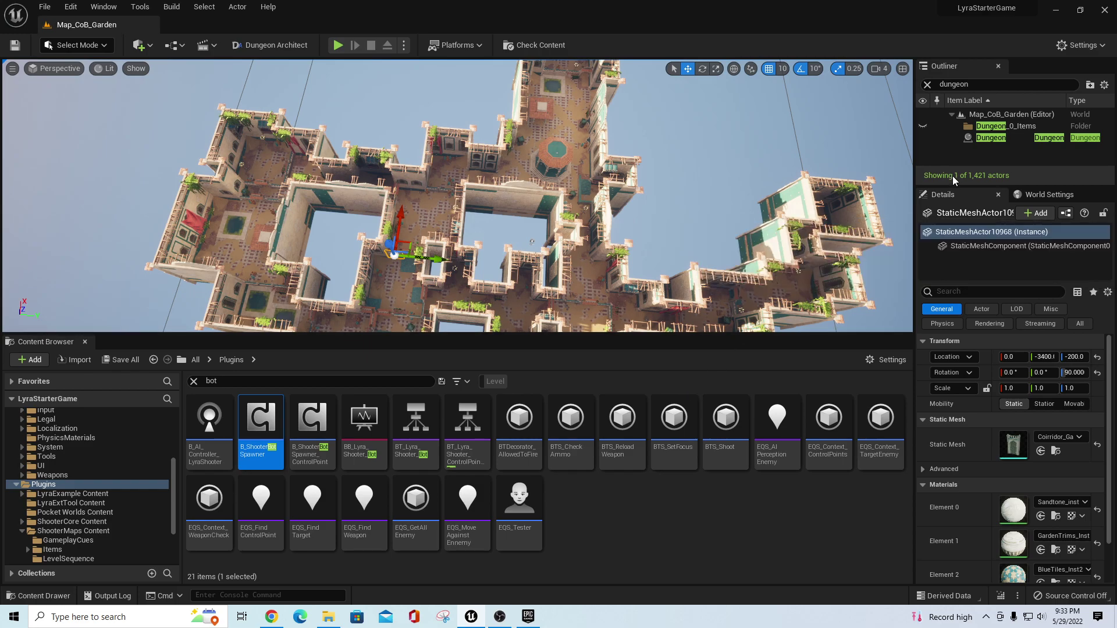
{"action": "left_click", "coordinate": [927, 84]}
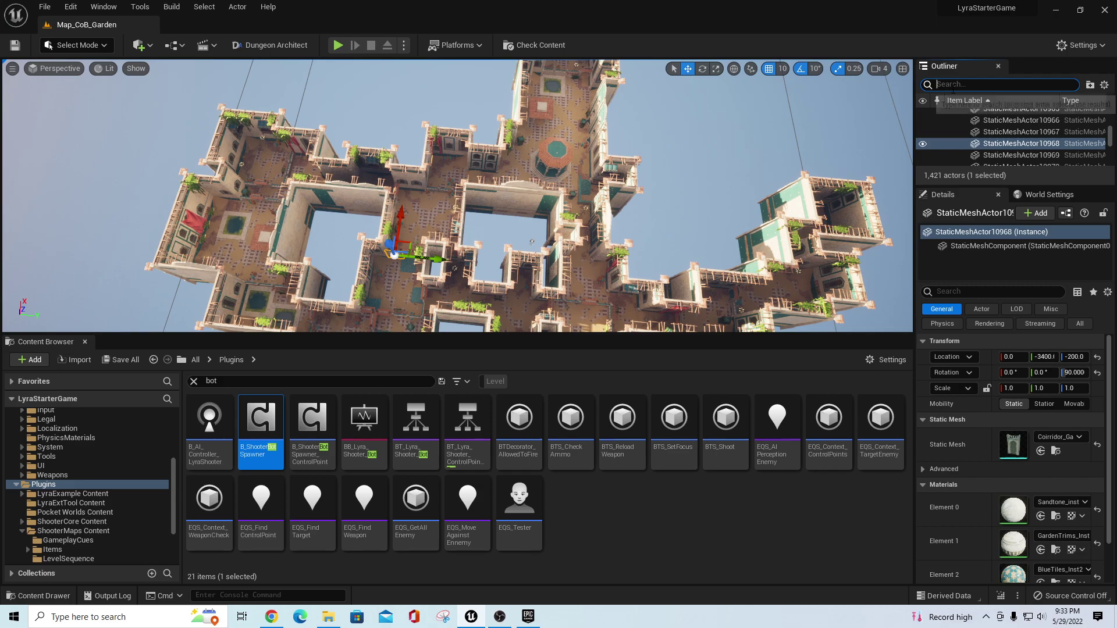
{"action": "type", "text": "dun"}
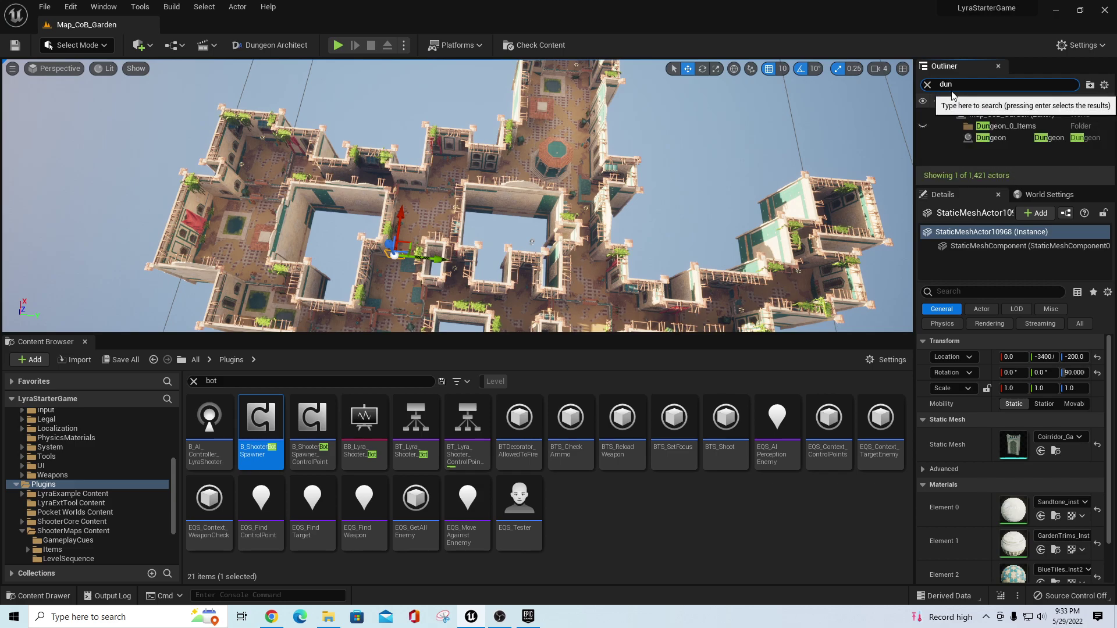
{"action": "type", "text": "g"}
{"action": "left_click", "coordinate": [989, 138]}
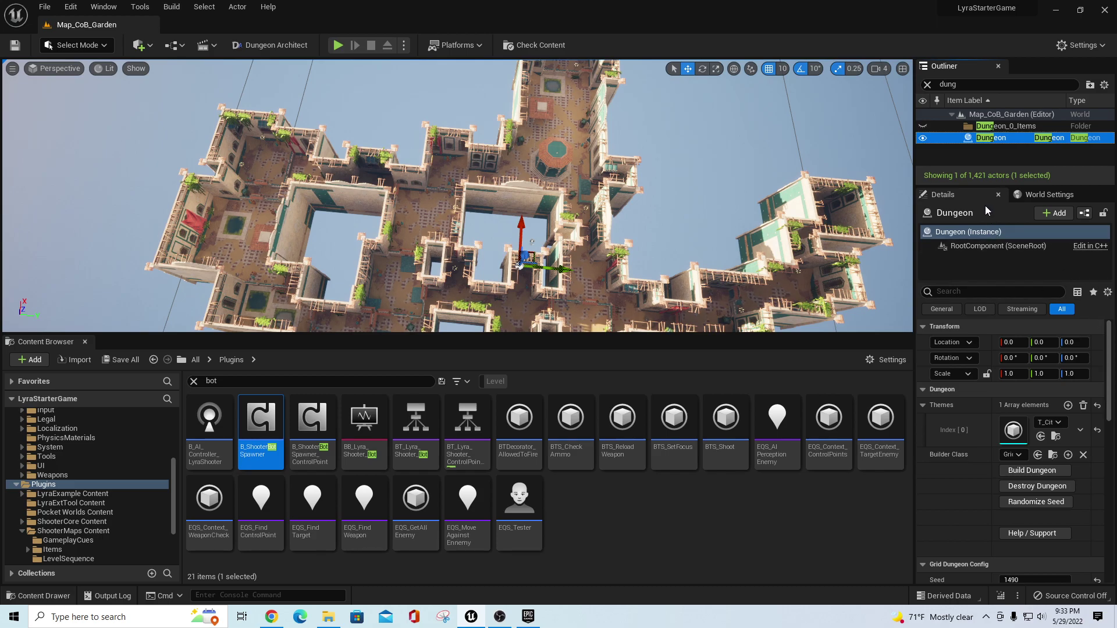
{"action": "left_click_drag", "start_coordinate": [955, 185], "coordinate": [962, 311]}
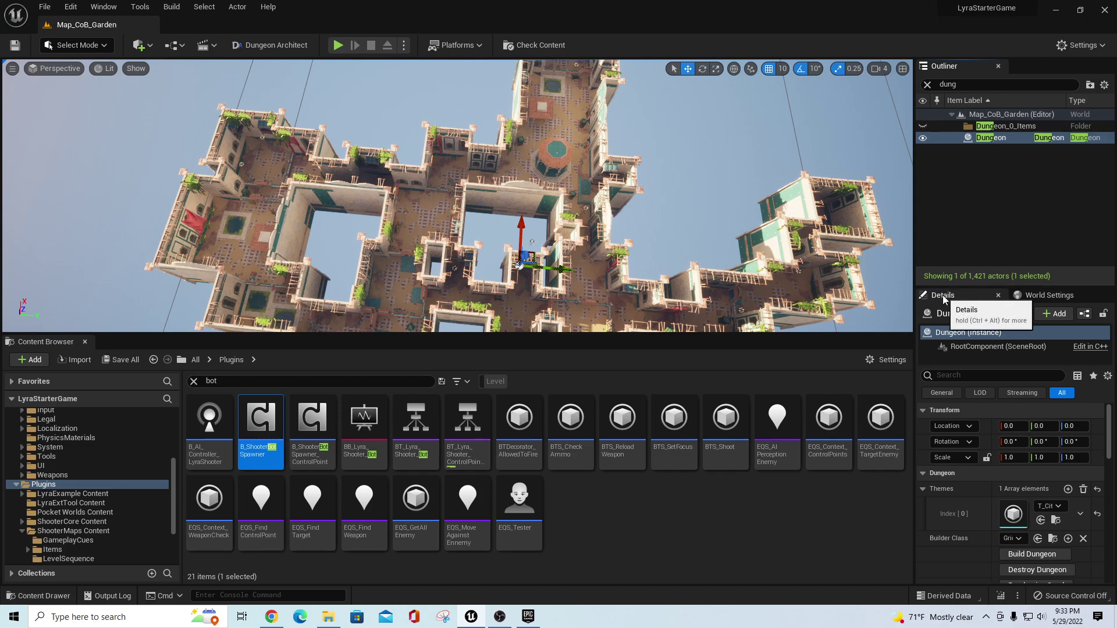
{"action": "left_click", "coordinate": [1048, 295]}
{"action": "left_click", "coordinate": [969, 298]}
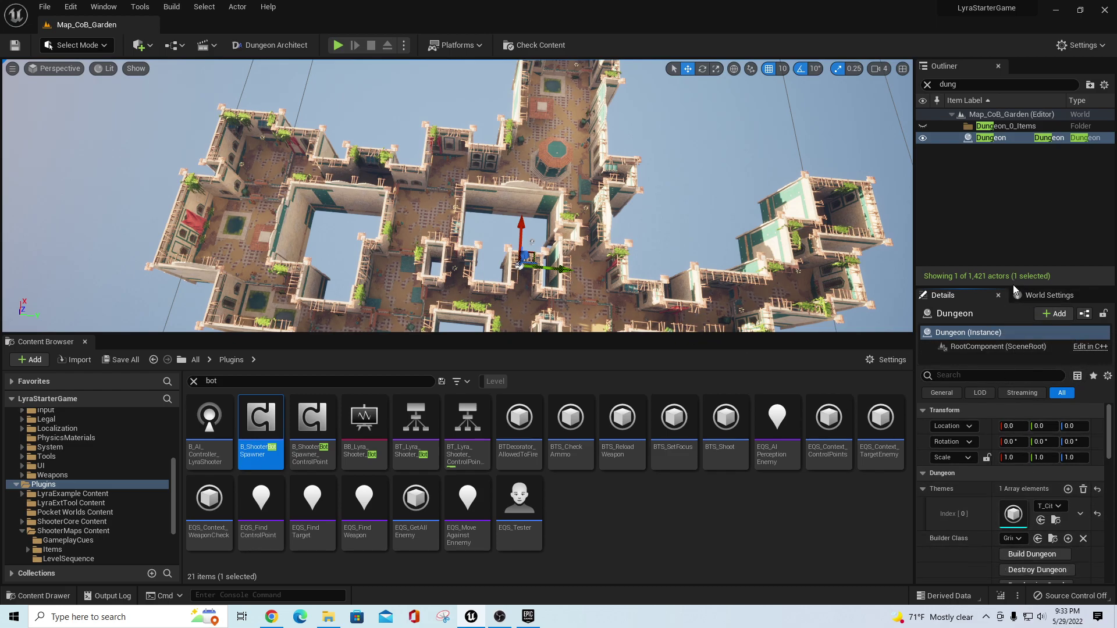
{"action": "left_click_drag", "start_coordinate": [1013, 285], "coordinate": [1014, 219]}
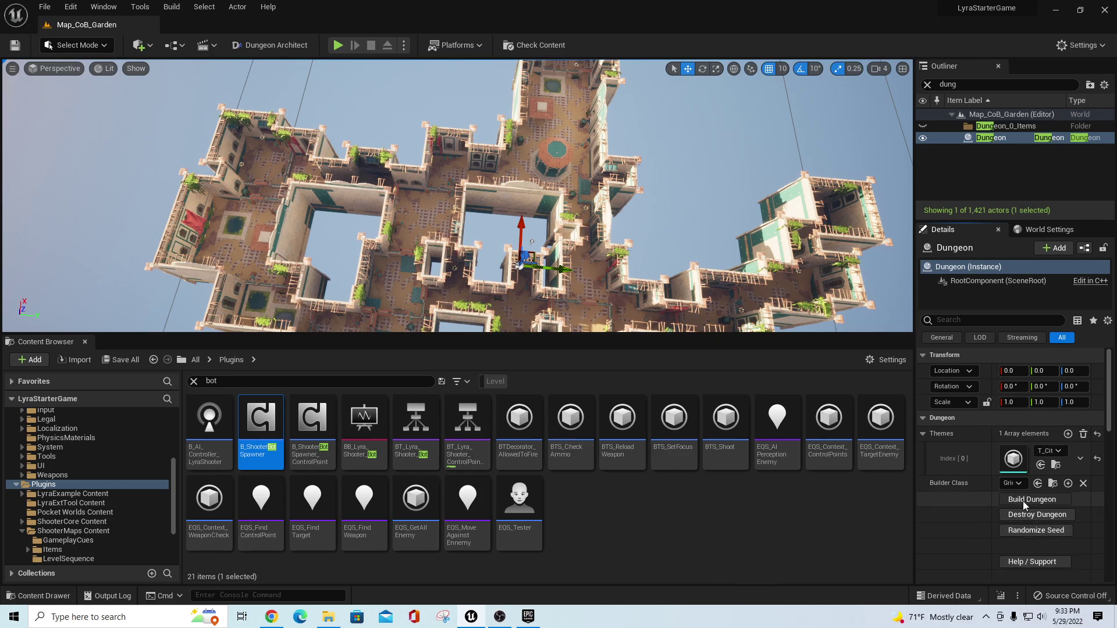
Destroy the existing dungeon and rebuild it repeatedly to generate a new, larger garden layout.
{"action": "left_click", "coordinate": [1047, 514]}
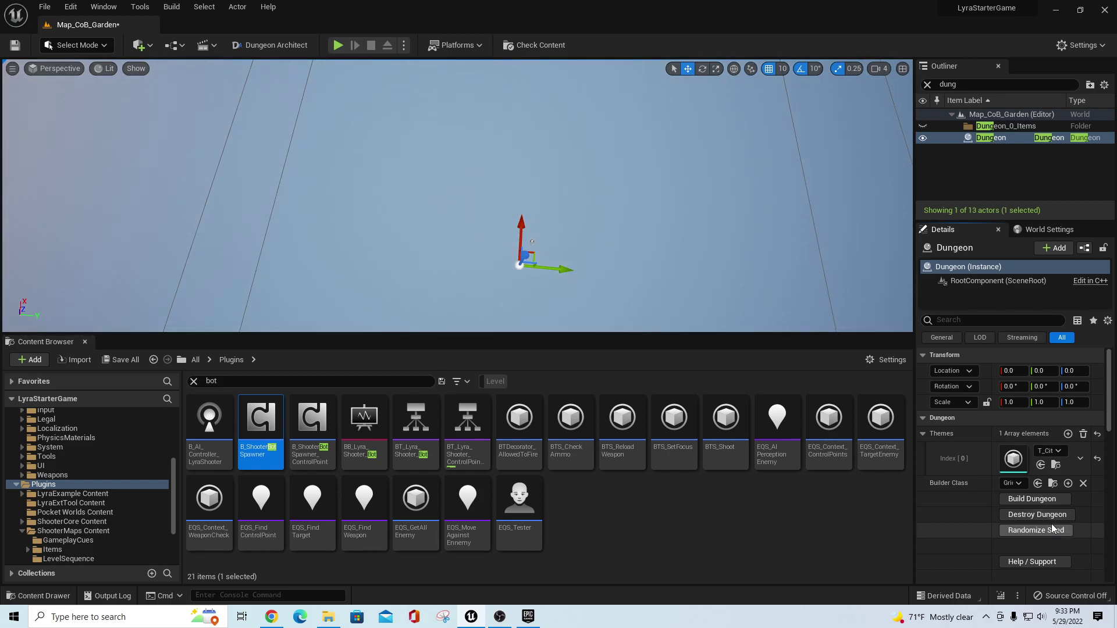
{"action": "left_click", "coordinate": [1040, 501]}
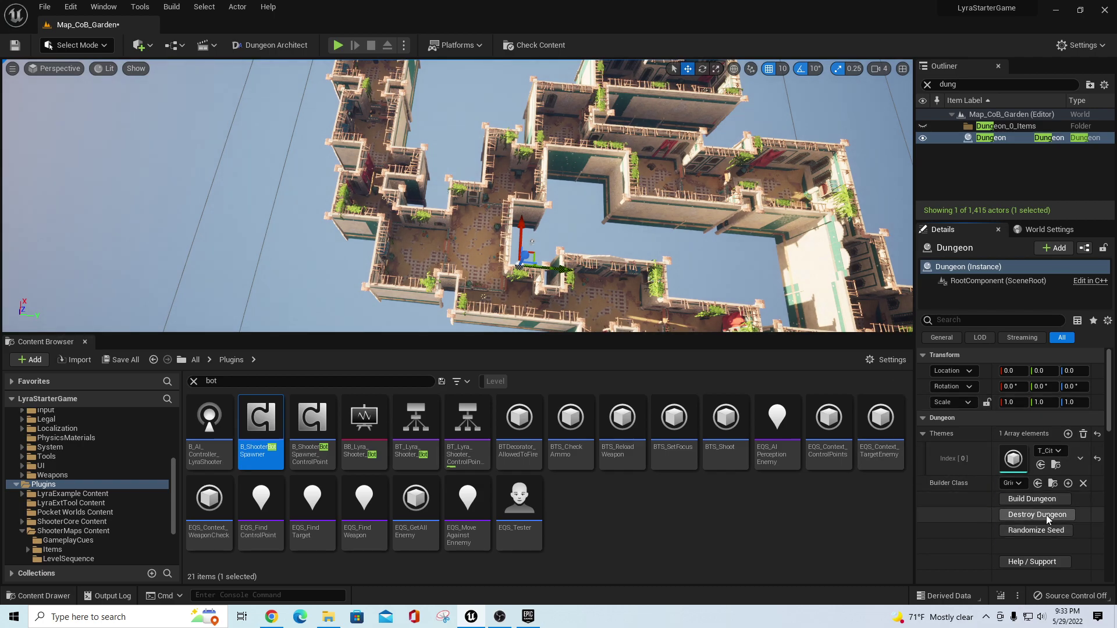
{"action": "left_click", "coordinate": [1046, 515]}
{"action": "left_click", "coordinate": [1028, 500]}
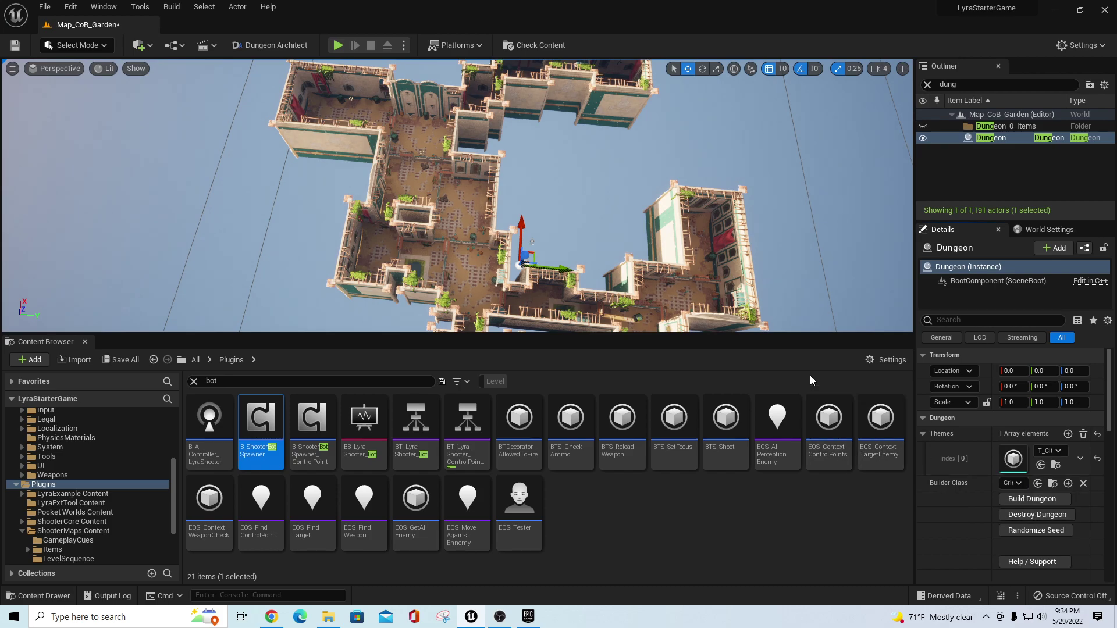
{"action": "left_click", "coordinate": [1028, 499]}
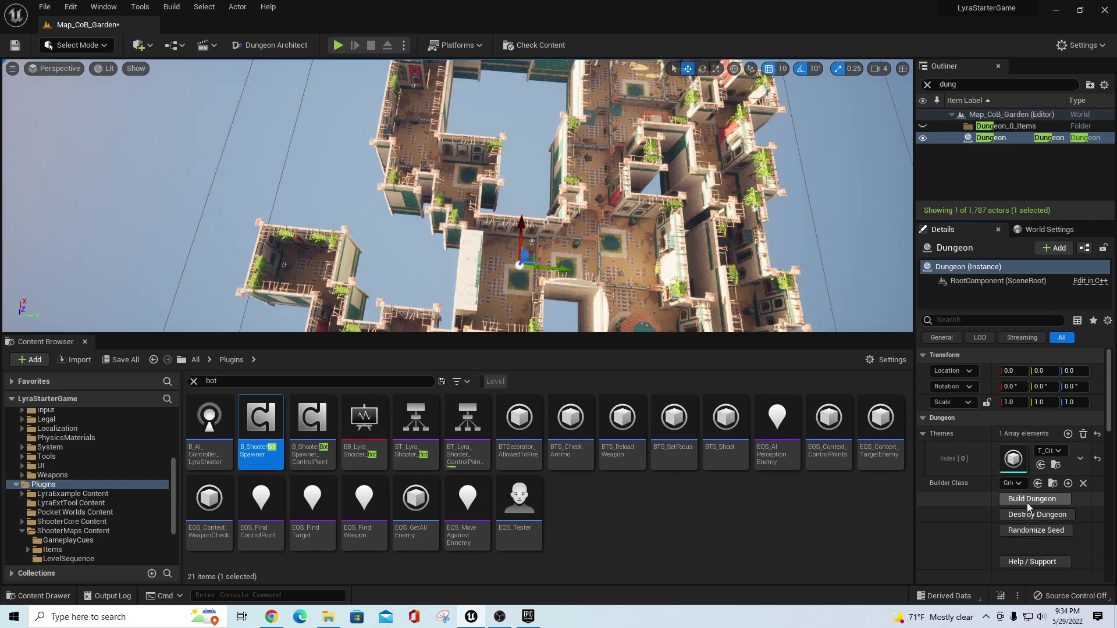
{"action": "left_click", "coordinate": [1026, 500]}
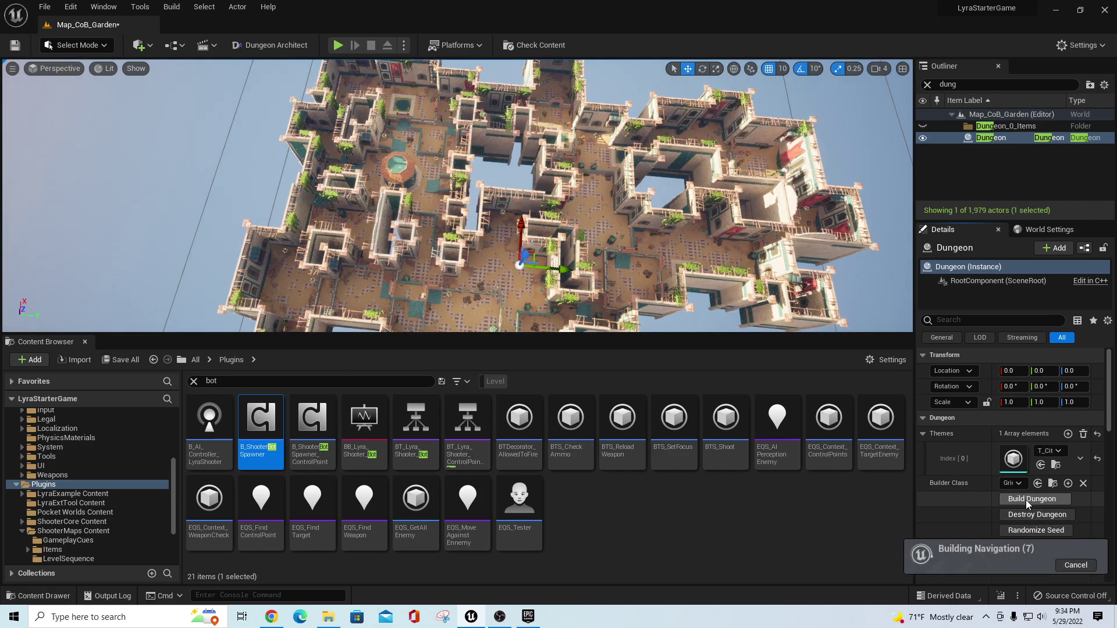
Select the barrel group beside the pillar, snap it to the floor, and raise it by about 20 units.
{"action": "right_click_drag", "start_coordinate": [597, 234], "coordinate": [368, 243]}
{"action": "key", "text": "s"}
{"action": "key", "text": "w"}
{"action": "left_click", "coordinate": [513, 203]}
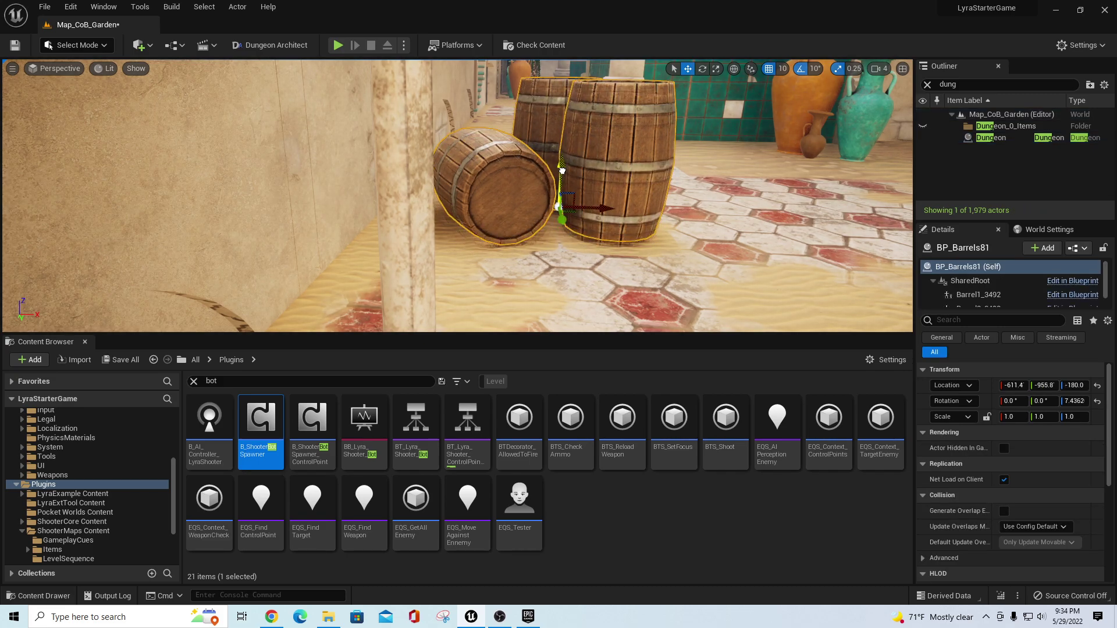
{"action": "left_click_drag", "start_coordinate": [562, 171], "coordinate": [564, 135]}
{"action": "key", "text": "End"}
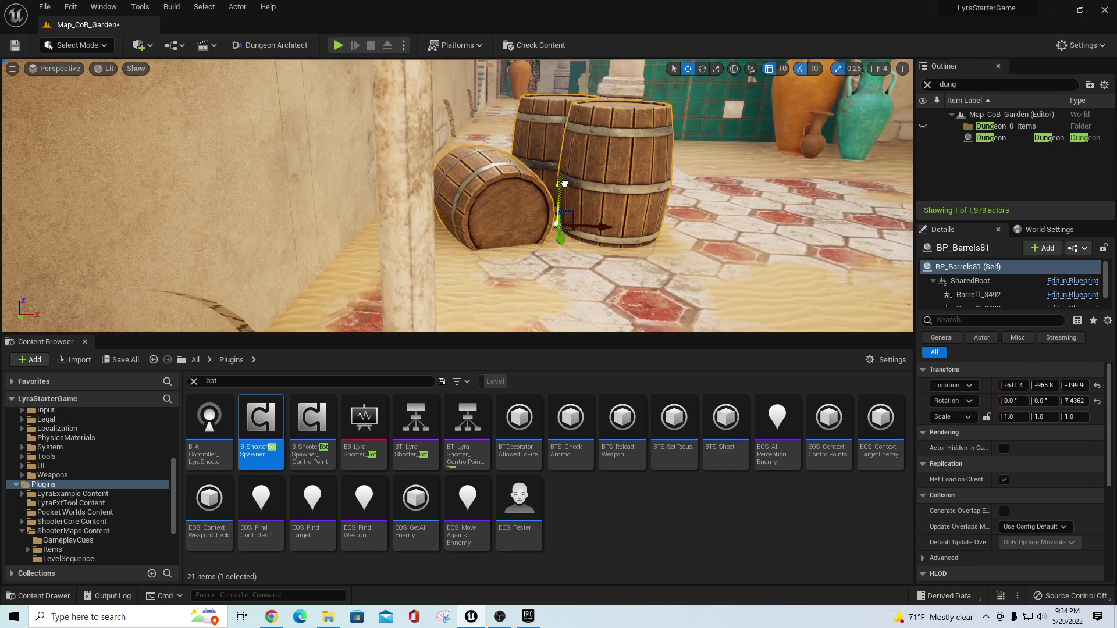
{"action": "left_click_drag", "start_coordinate": [568, 140], "coordinate": [567, 160]}
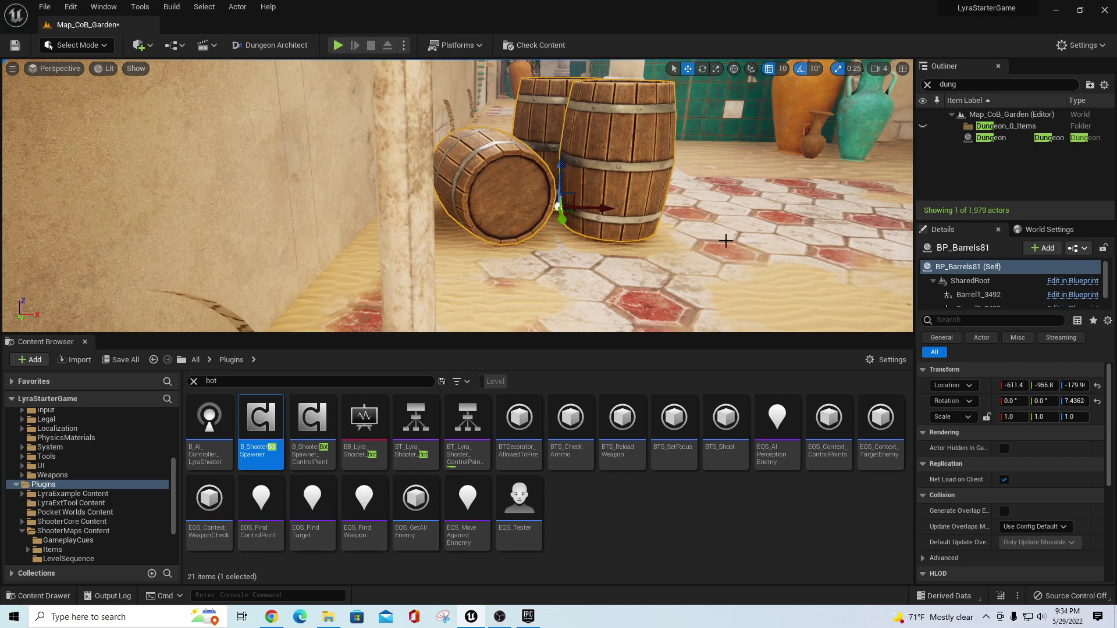
Inspect the generated props by selecting the pot groups and a corridor mesh in the dungeon.
{"action": "left_click", "coordinate": [753, 263]}
{"action": "left_click", "coordinate": [796, 138]}
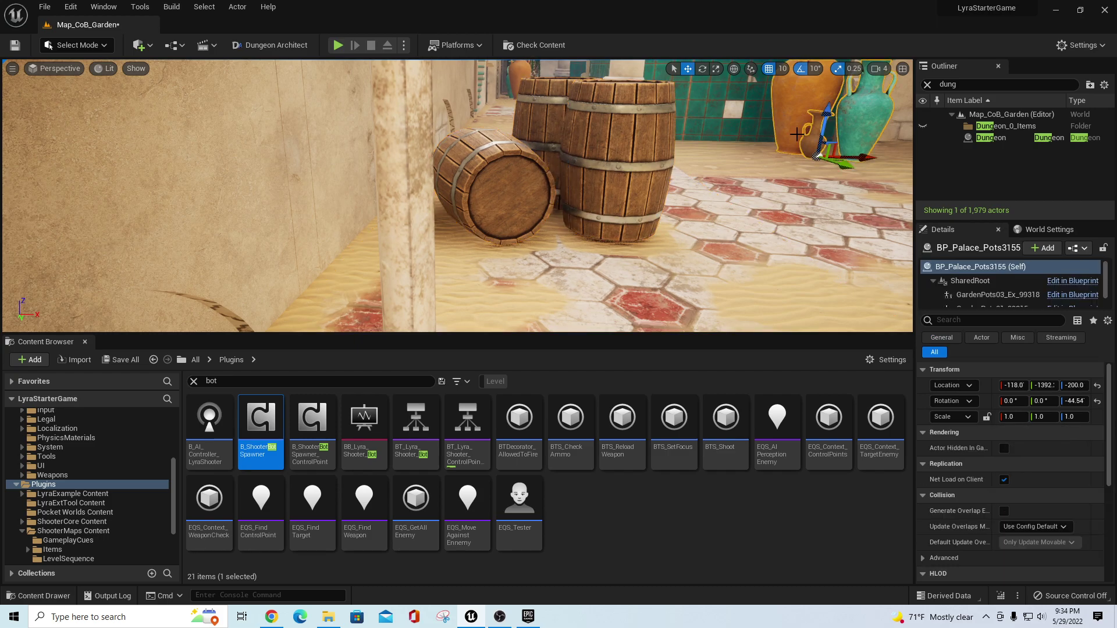
{"action": "mouse_move", "coordinate": [781, 242]}
{"action": "right_mouse_down"}
{"action": "mouse_move", "coordinate": [686, 244]}
{"action": "mouse_move", "coordinate": [692, 256]}
{"action": "mouse_move", "coordinate": [722, 256]}
{"action": "mouse_move", "coordinate": [782, 242]}
{"action": "right_mouse_up"}
{"action": "key", "text": "s"}
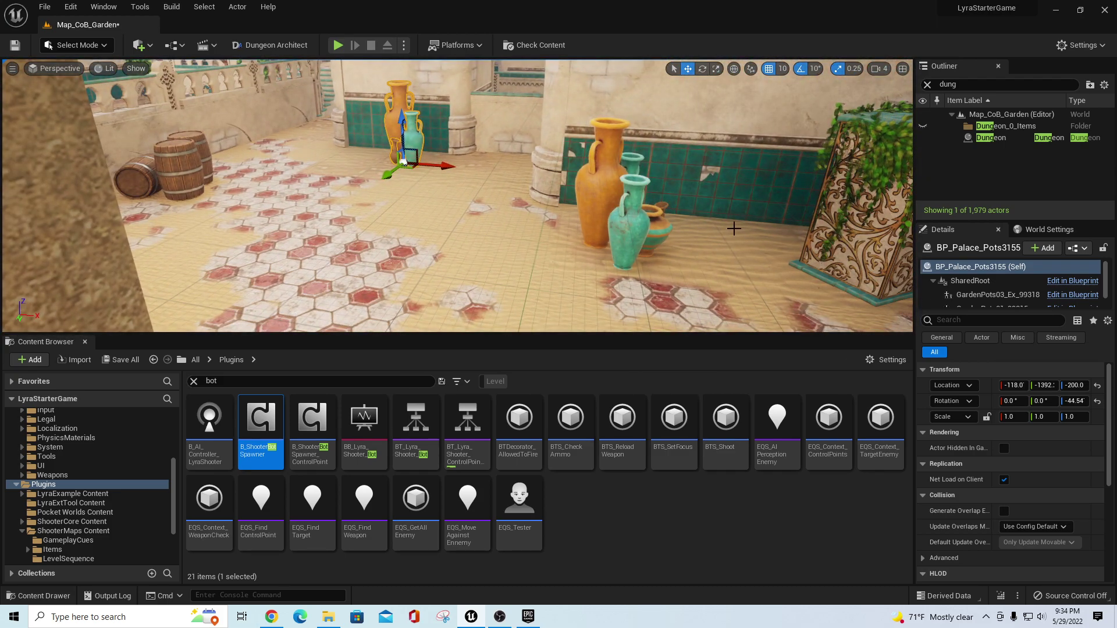
{"action": "left_click", "coordinate": [632, 221]}
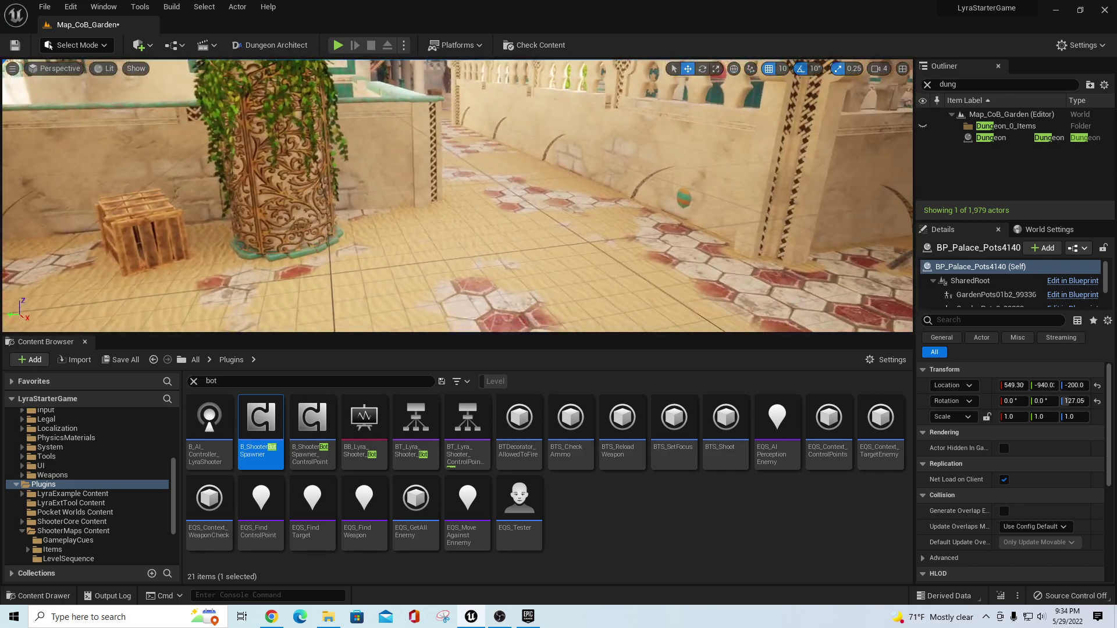
{"action": "left_click", "coordinate": [580, 163]}
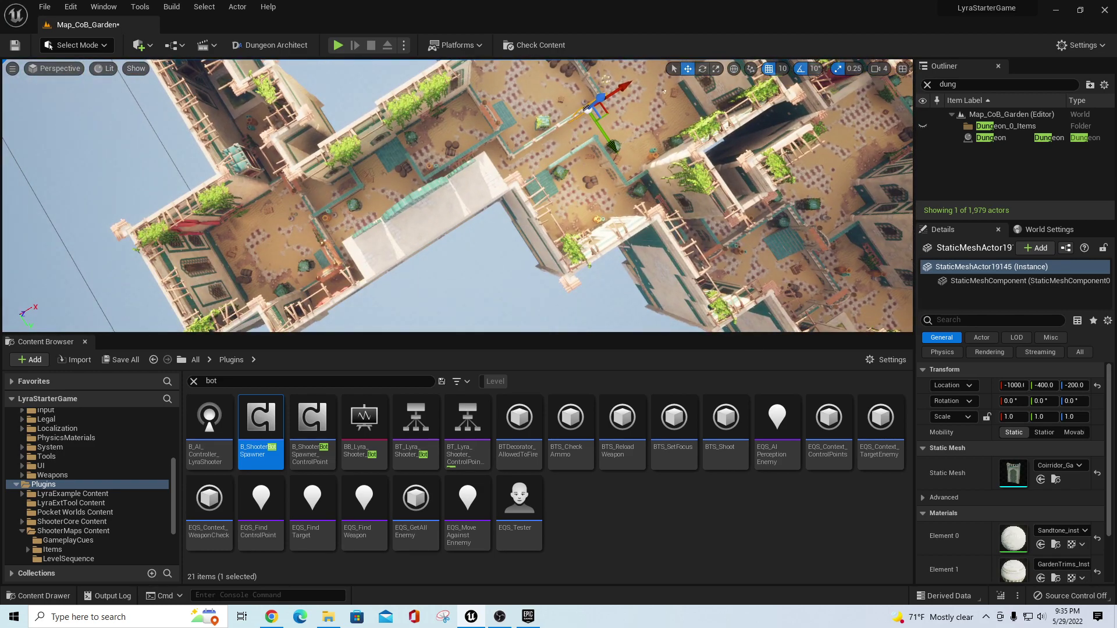
Survey the rebuilt dungeon from above and examine its courtyard for a player start location.
{"action": "right_click_drag", "start_coordinate": [457, 233], "coordinate": [559, 134]}
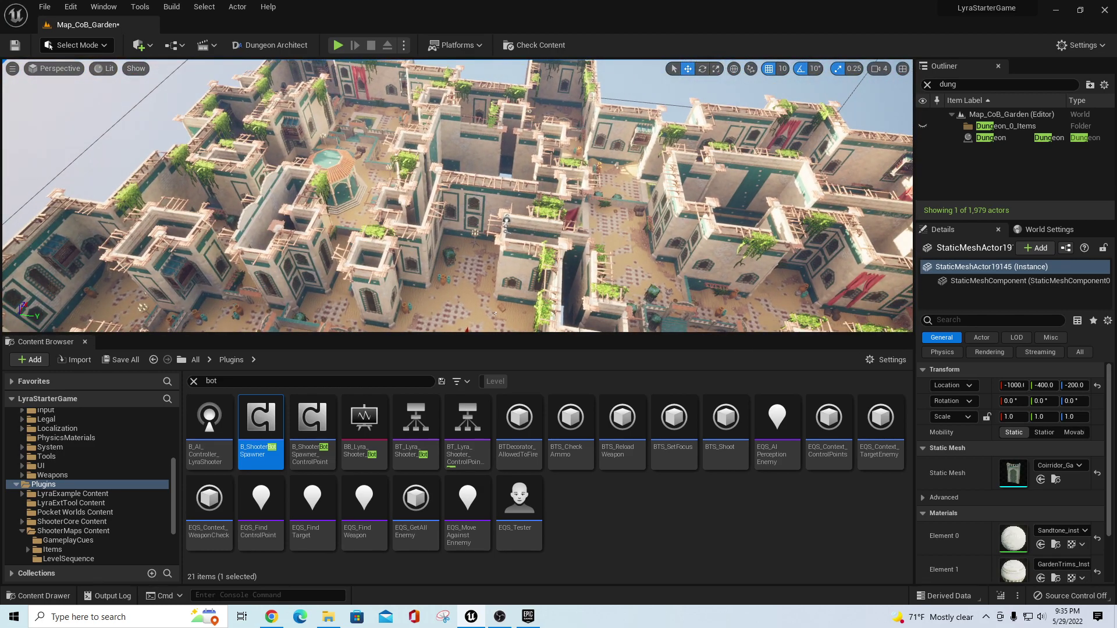
{"action": "right_click_drag", "start_coordinate": [518, 174], "coordinate": [552, 169]}
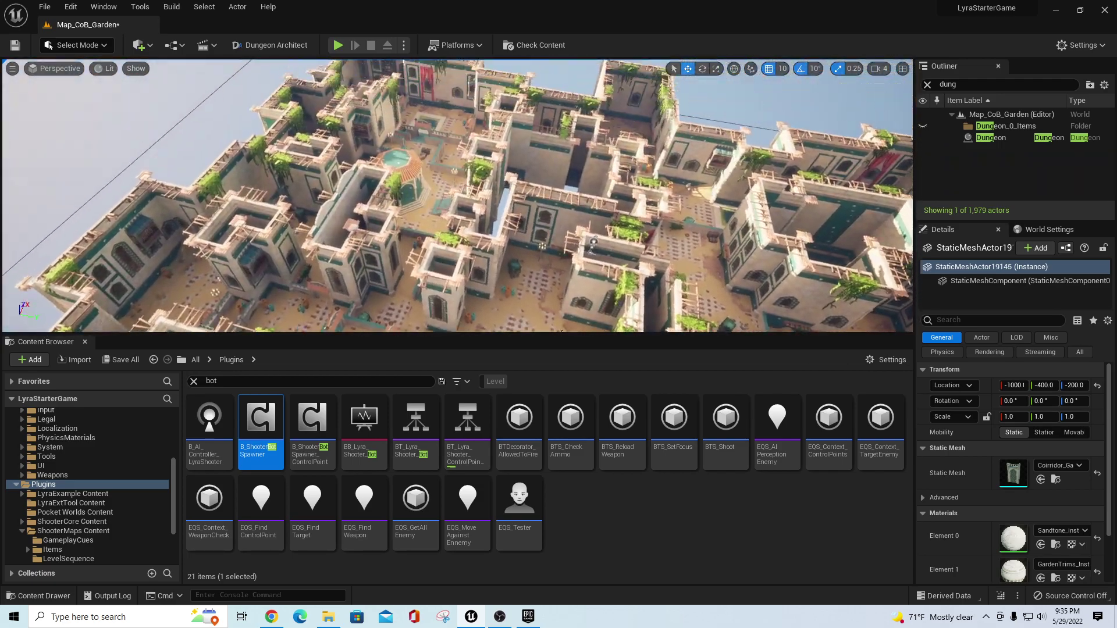
{"action": "right_click_drag", "start_coordinate": [443, 232], "coordinate": [514, 110]}
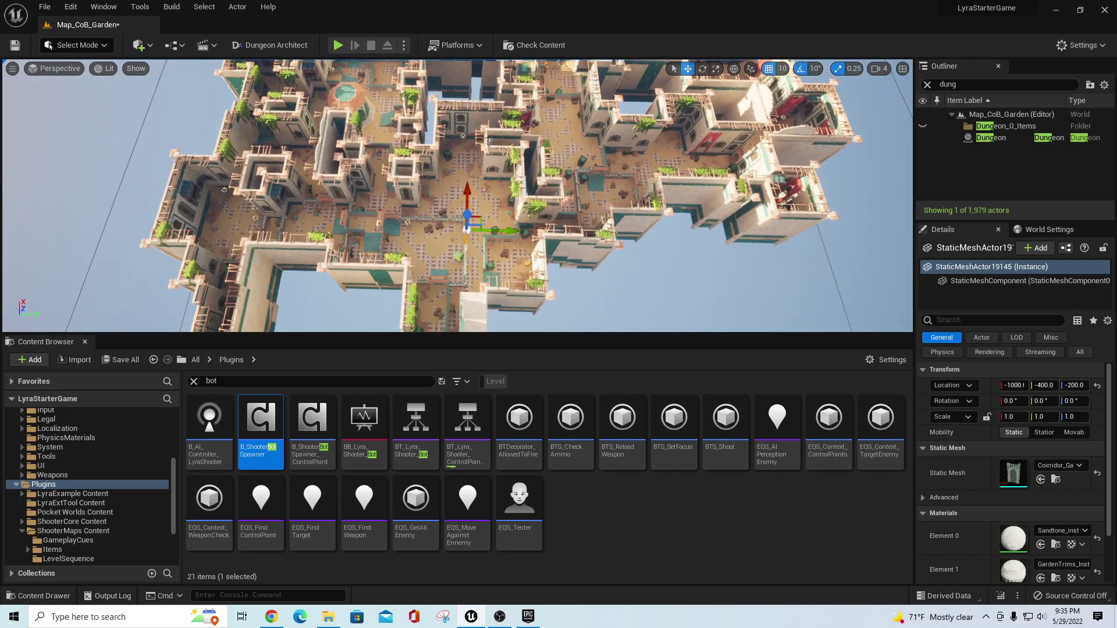
{"action": "right_click_drag", "start_coordinate": [459, 210], "coordinate": [506, 174]}
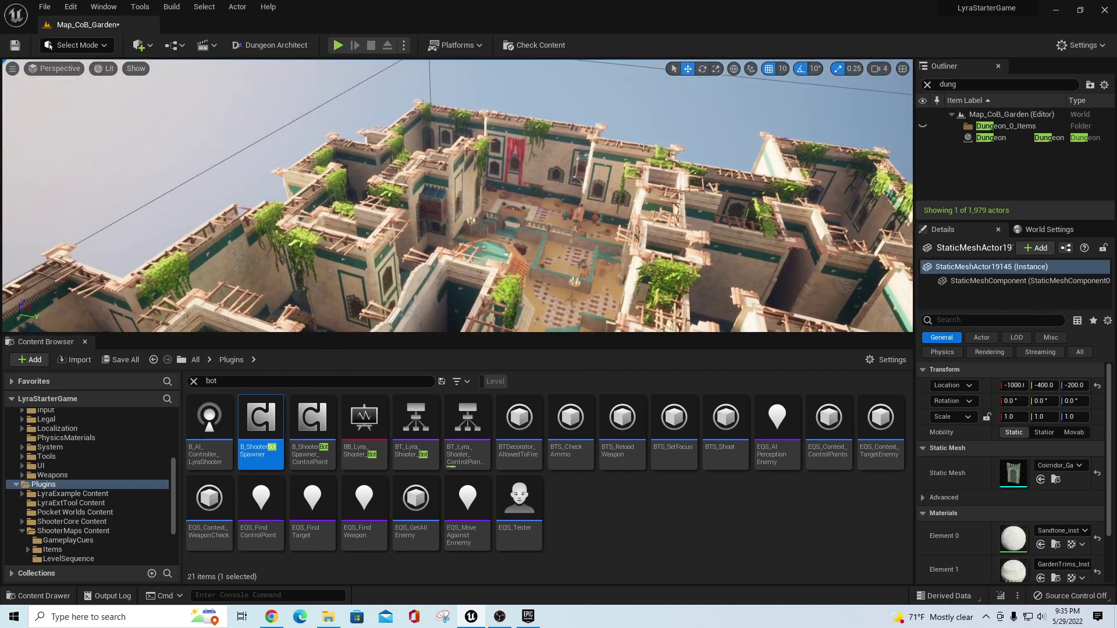
{"action": "key", "text": "w"}
{"action": "right_click_drag", "start_coordinate": [460, 198], "coordinate": [117, 256]}
{"action": "key", "text": "w"}
{"action": "key", "text": "w"}
{"action": "key", "text": "w"}
{"action": "key", "text": "s"}
{"action": "right_click_drag", "start_coordinate": [527, 230], "coordinate": [558, 187]}
Search all placeable actor classes for lyr and add a Lyra Player Start to the courtyard.
{"action": "left_click", "coordinate": [149, 46]}
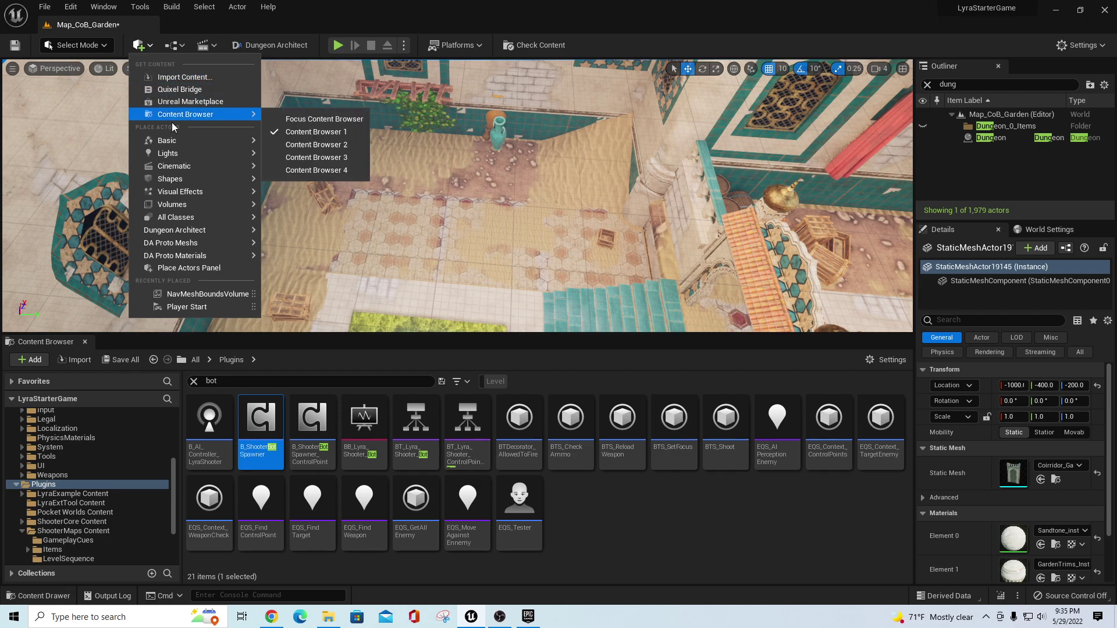
{"action": "mouse_move", "coordinate": [193, 218]}
{"action": "scroll", "coordinate": [423, 326], "scroll_direction": "down", "scroll_amount": 12}
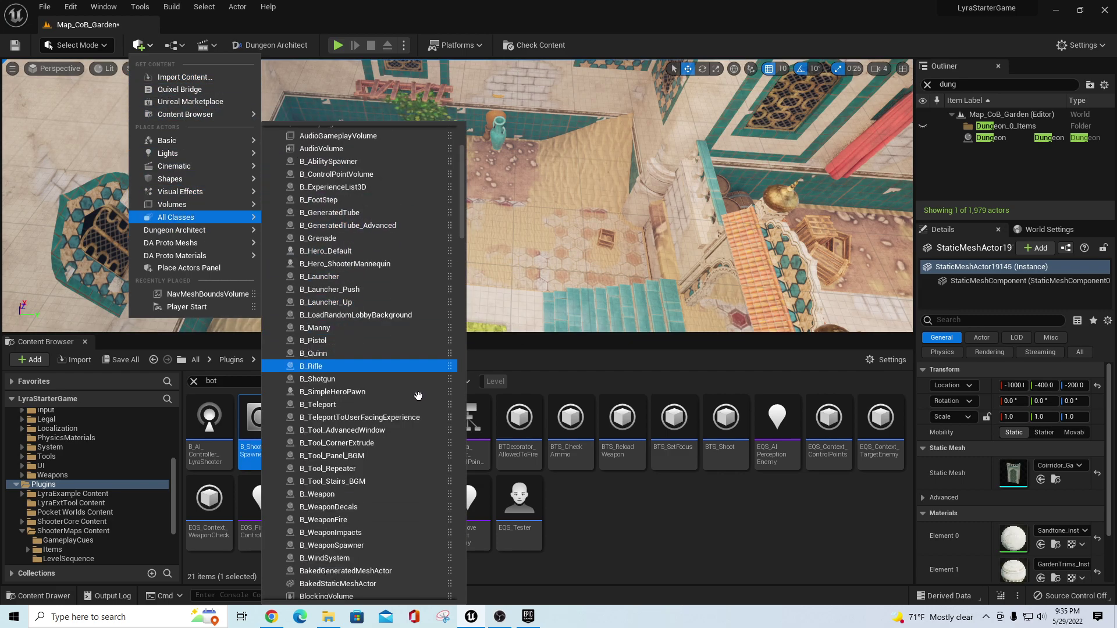
{"action": "left_click_drag", "start_coordinate": [466, 274], "coordinate": [477, 410]}
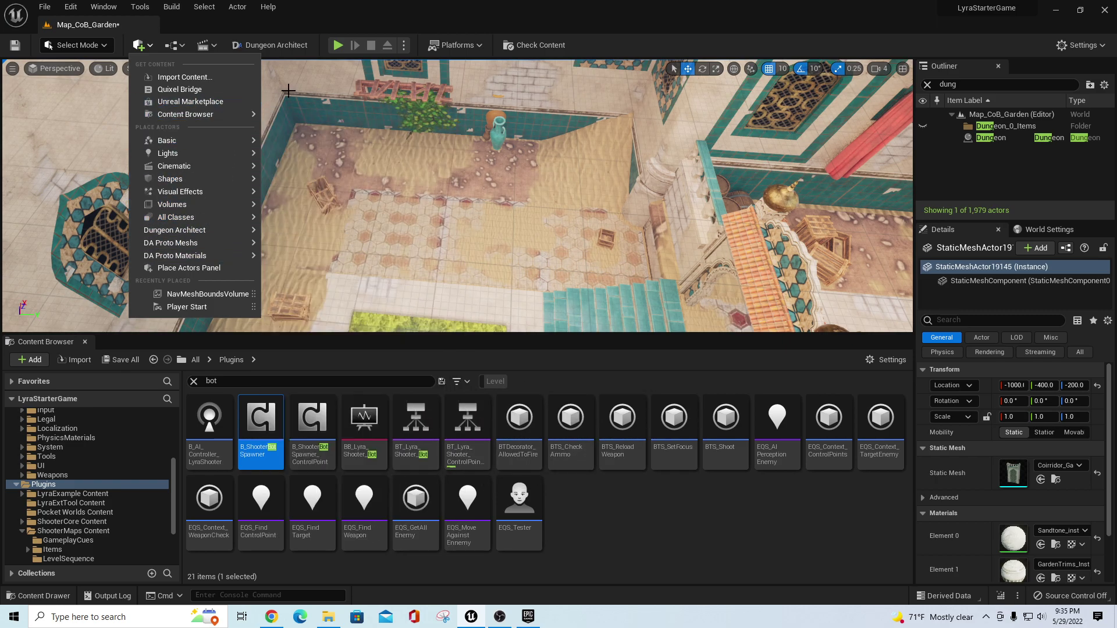
{"action": "mouse_move", "coordinate": [181, 219]}
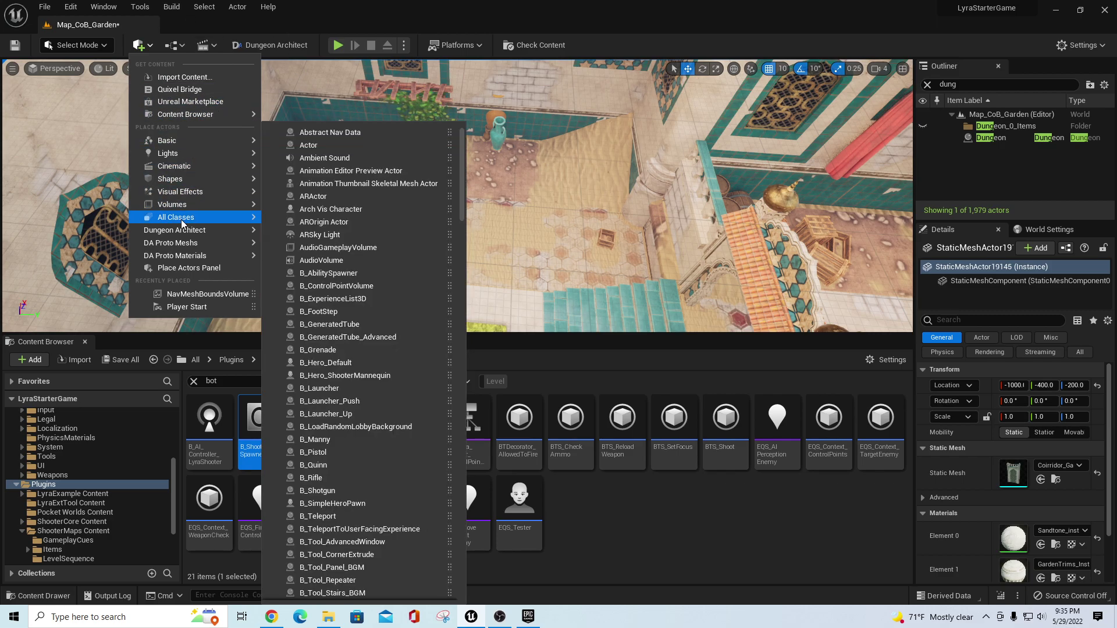
{"action": "type", "text": "lyr"}
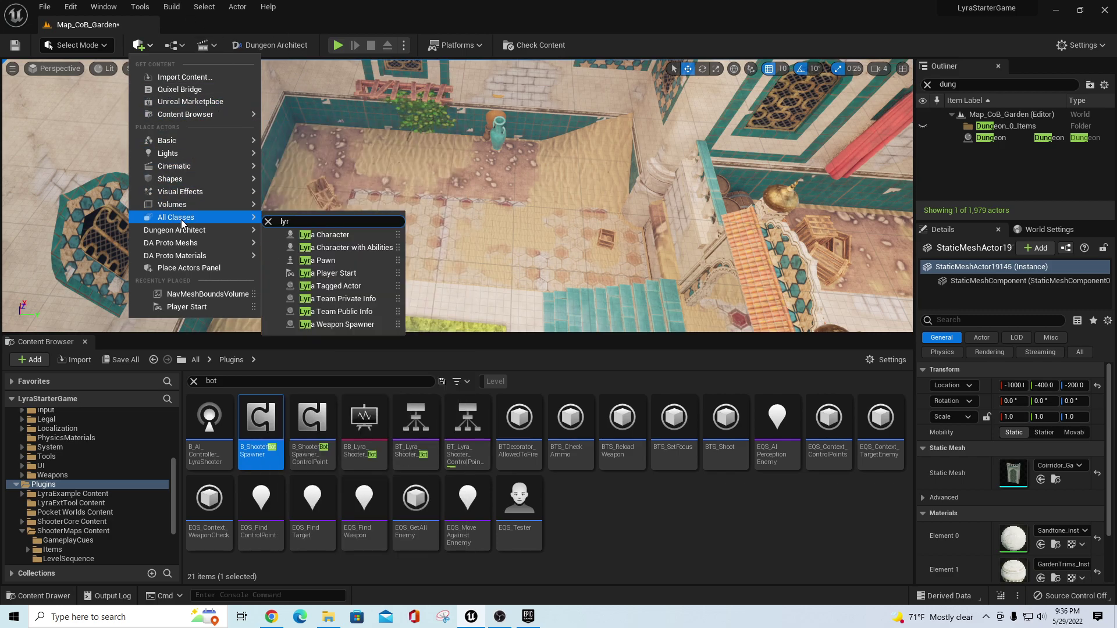
{"action": "left_click", "coordinate": [336, 273]}
Raise the new Lyra Player Start, snap it down to the ground, and check its placement by the pool.
{"action": "left_click_drag", "start_coordinate": [459, 171], "coordinate": [462, 136]}
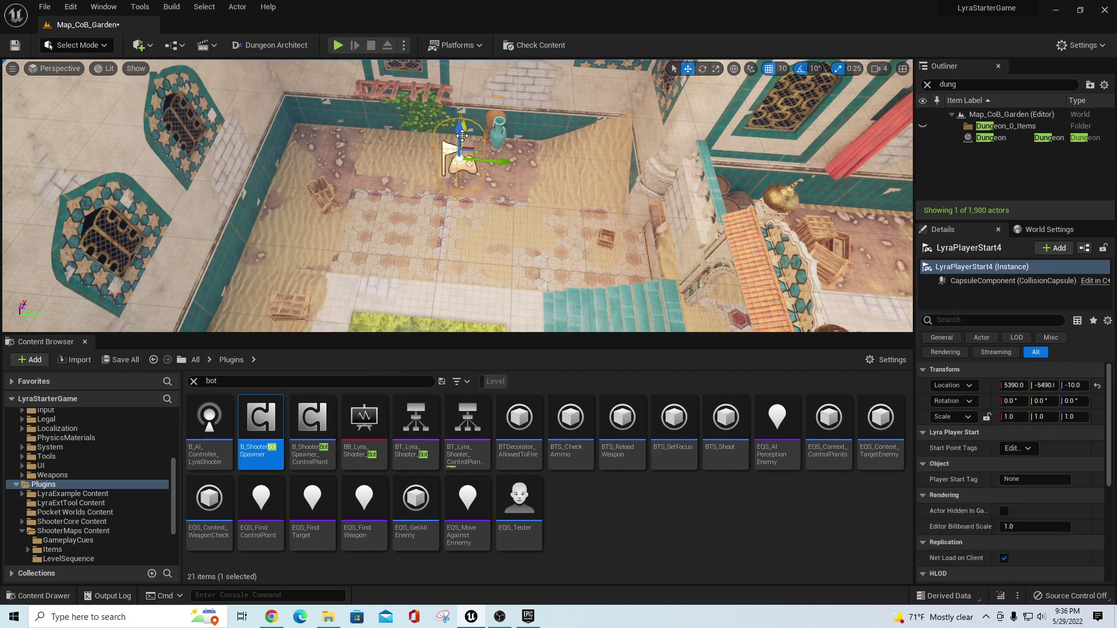
{"action": "key", "text": "End"}
{"action": "key", "text": "f"}
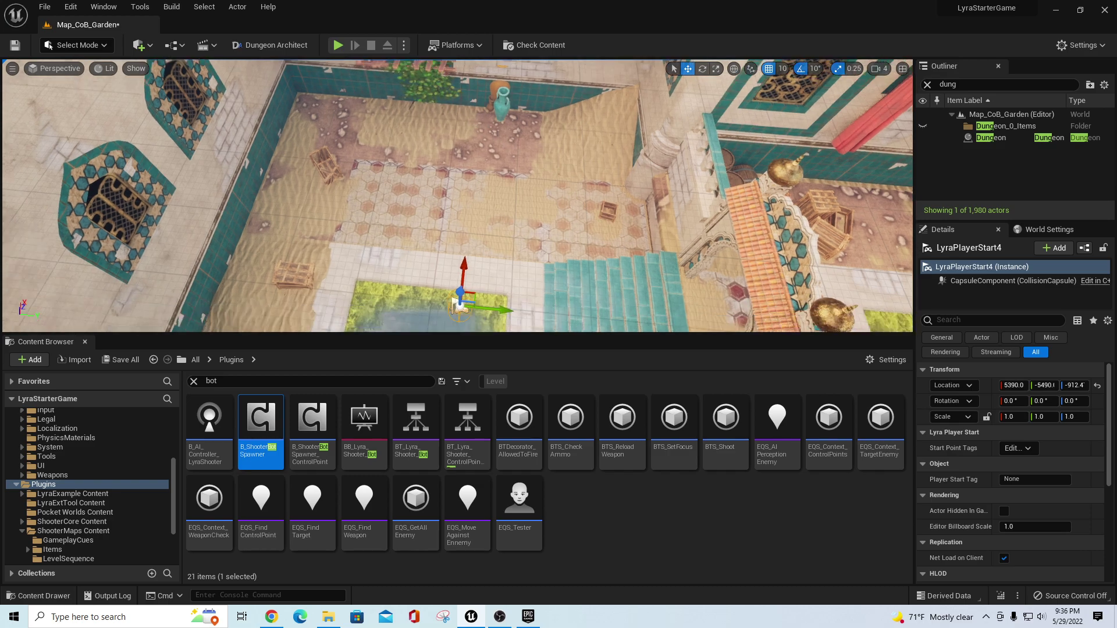
{"action": "right_click_drag", "start_coordinate": [457, 195], "coordinate": [558, 110]}
{"action": "key", "text": "w"}
{"action": "right_click_drag", "start_coordinate": [504, 223], "coordinate": [518, 246]}
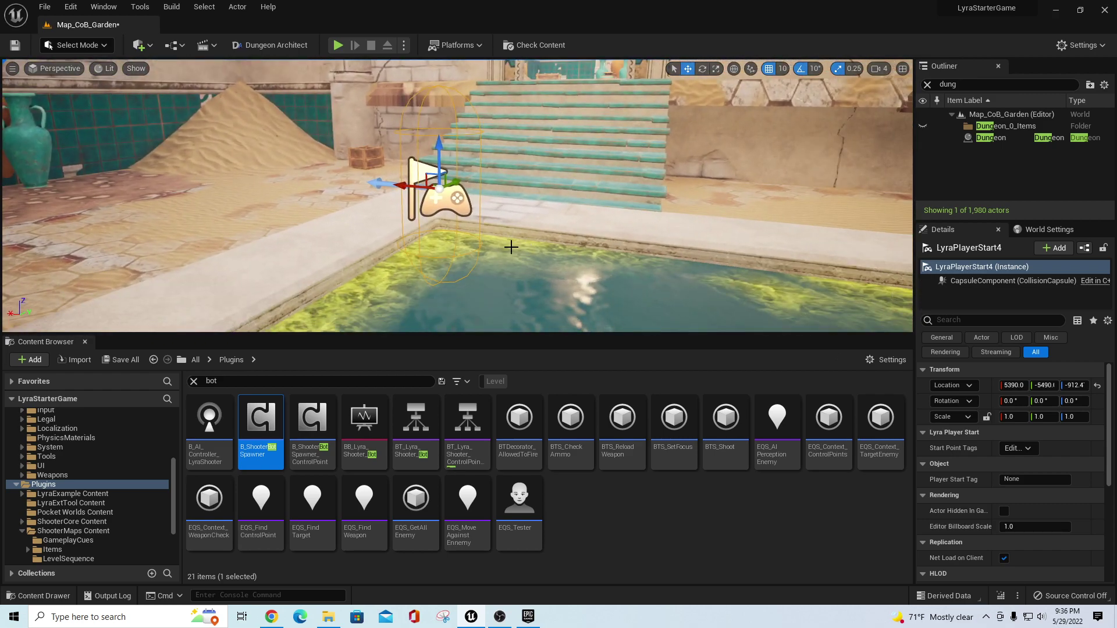
Move the Lyra Player Start from the pool edge onto the paved floor near the sand pile and rotate it about 110° around the vertical axis.
{"action": "left_click_drag", "start_coordinate": [430, 188], "coordinate": [223, 171]}
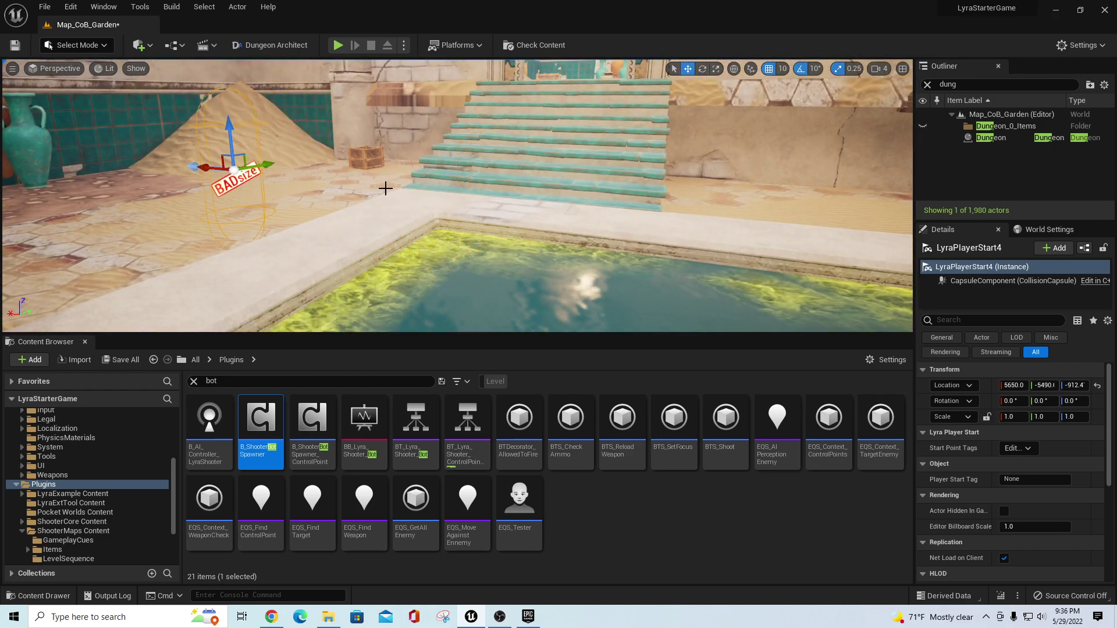
{"action": "left_click_drag", "start_coordinate": [232, 132], "coordinate": [231, 98]}
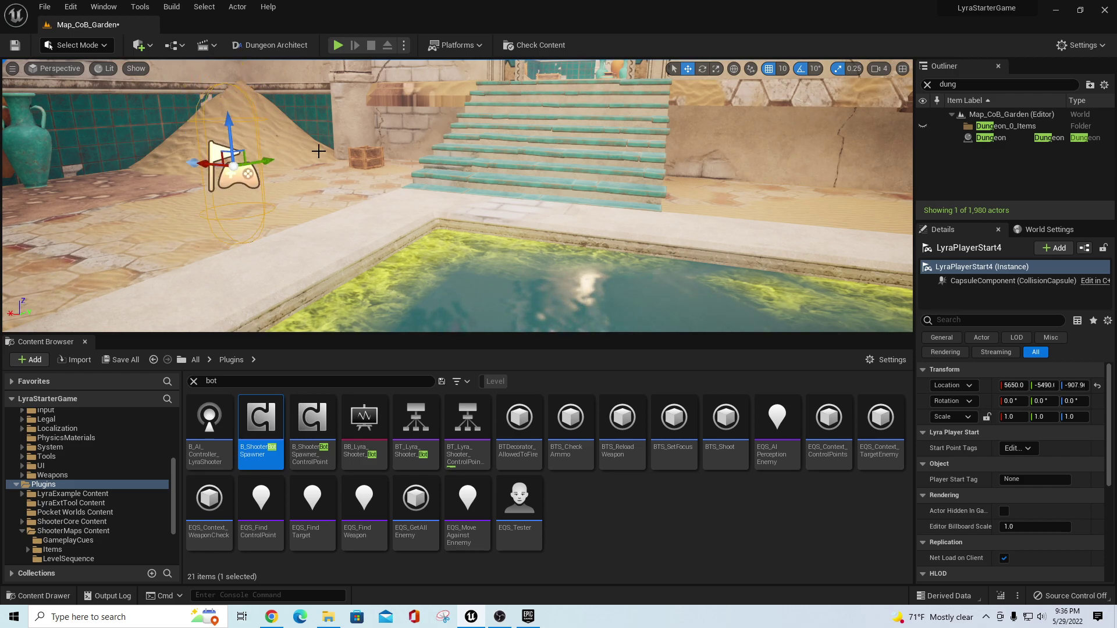
{"action": "left_click_drag", "start_coordinate": [197, 165], "coordinate": [163, 163]}
{"action": "left_click", "coordinate": [703, 69]}
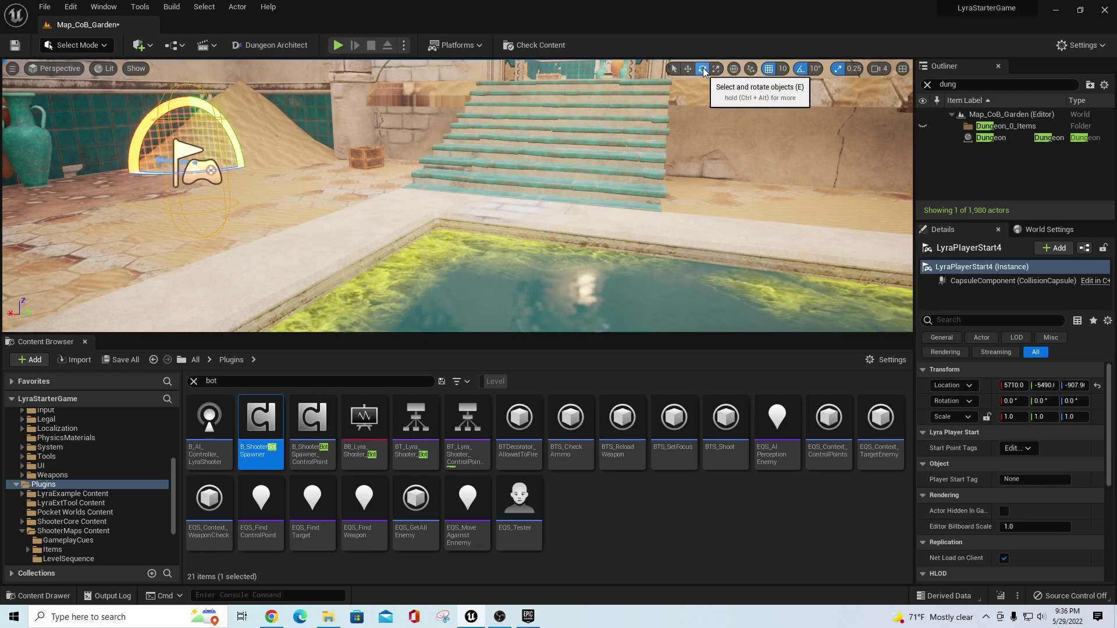
{"action": "left_click_drag", "start_coordinate": [214, 174], "coordinate": [210, 171]}
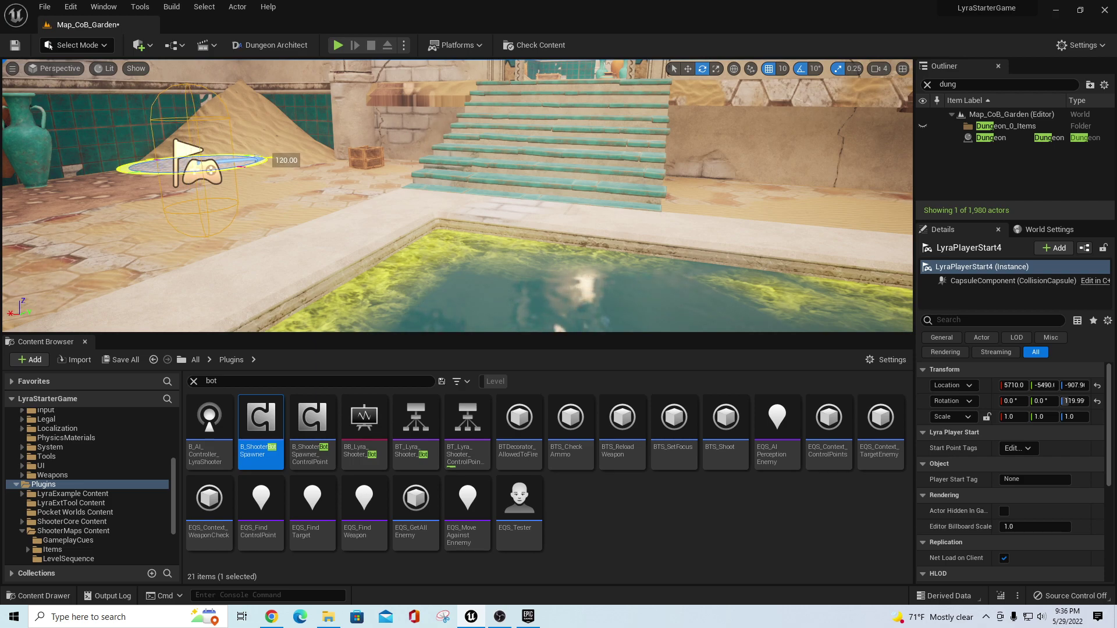
{"action": "left_click_drag", "start_coordinate": [211, 170], "coordinate": [348, 191]}
{"action": "left_click", "coordinate": [340, 191]}
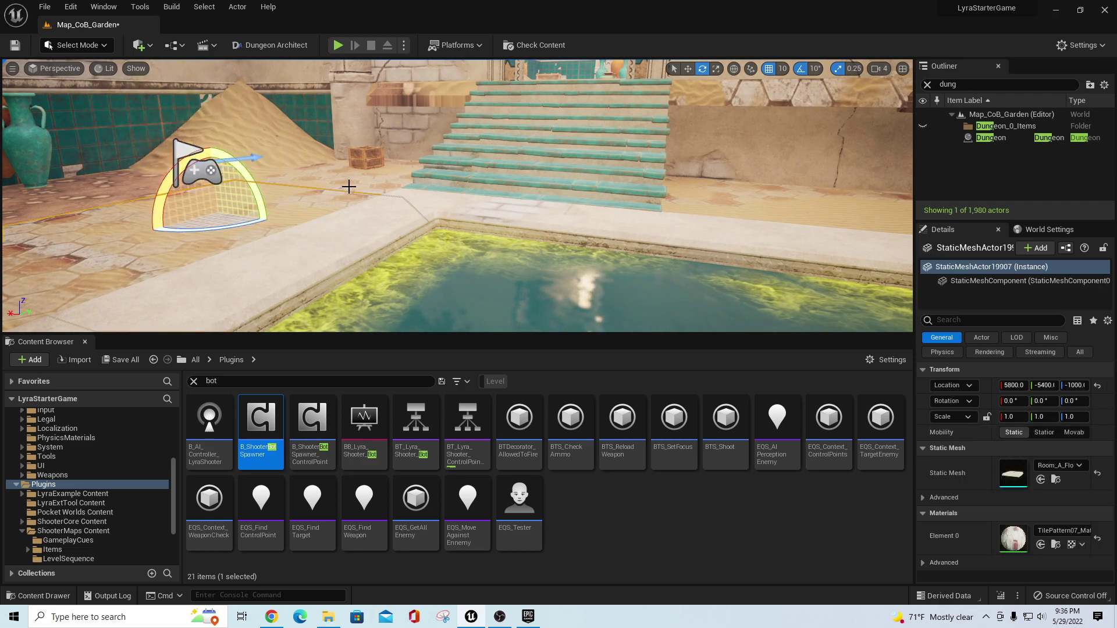
{"action": "left_click", "coordinate": [688, 69]}
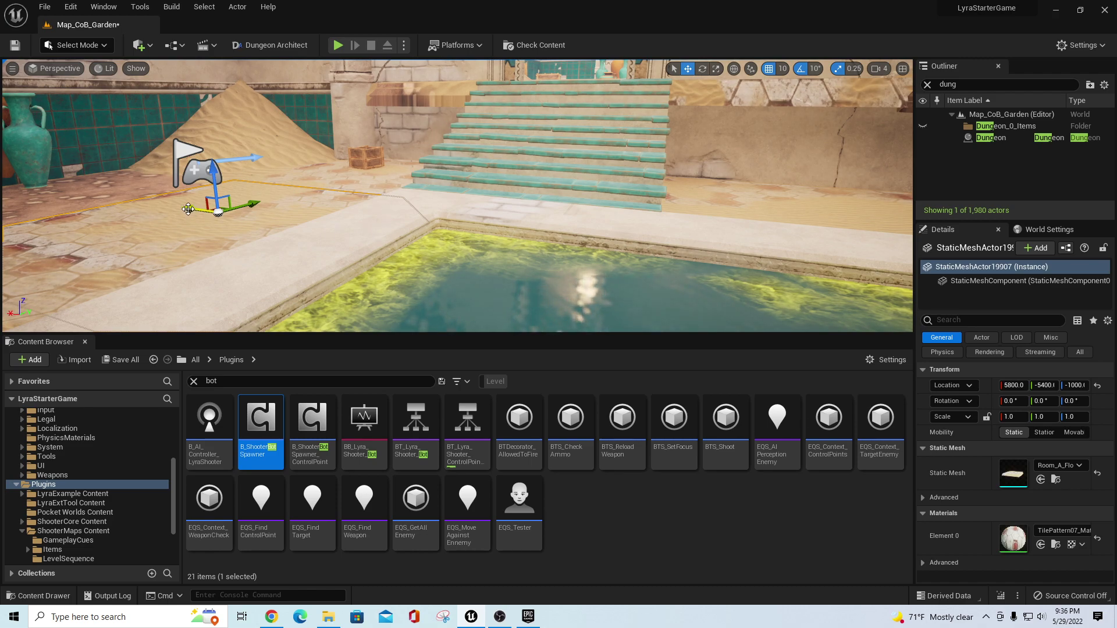
{"action": "mouse_move", "coordinate": [199, 211]}
{"action": "left_mouse_down"}
{"action": "mouse_move", "coordinate": [192, 197]}
{"action": "mouse_move", "coordinate": [207, 196]}
{"action": "left_mouse_up"}
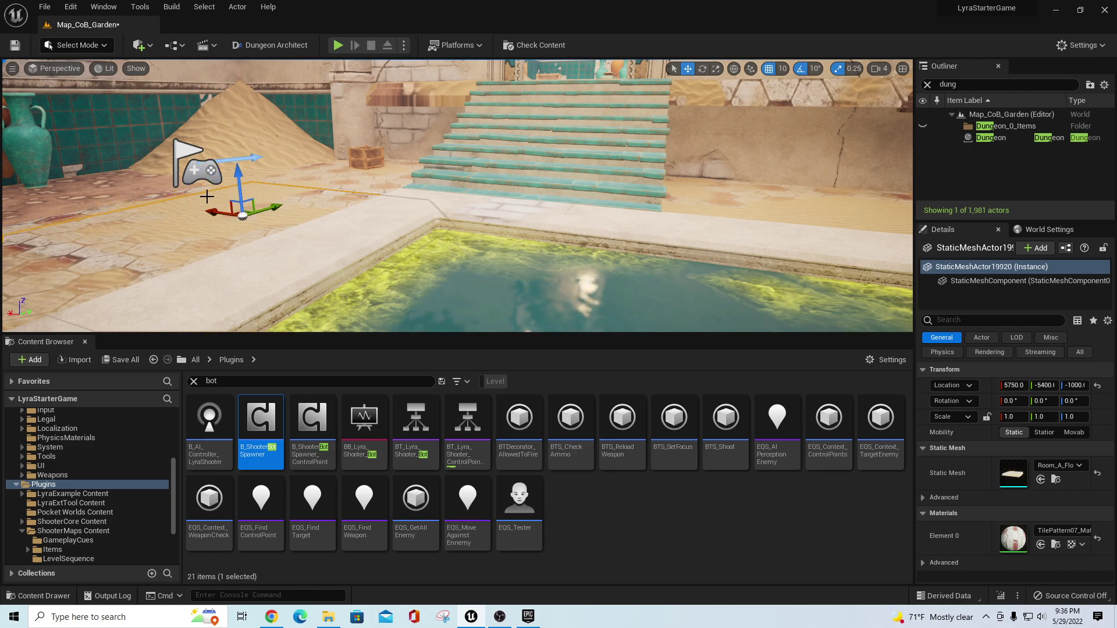
{"action": "key", "text": "ctrl+z"}
Duplicate the Lyra Player Start three times to form a group of four beside the pool and save the level.
{"action": "left_click", "coordinate": [186, 170]}
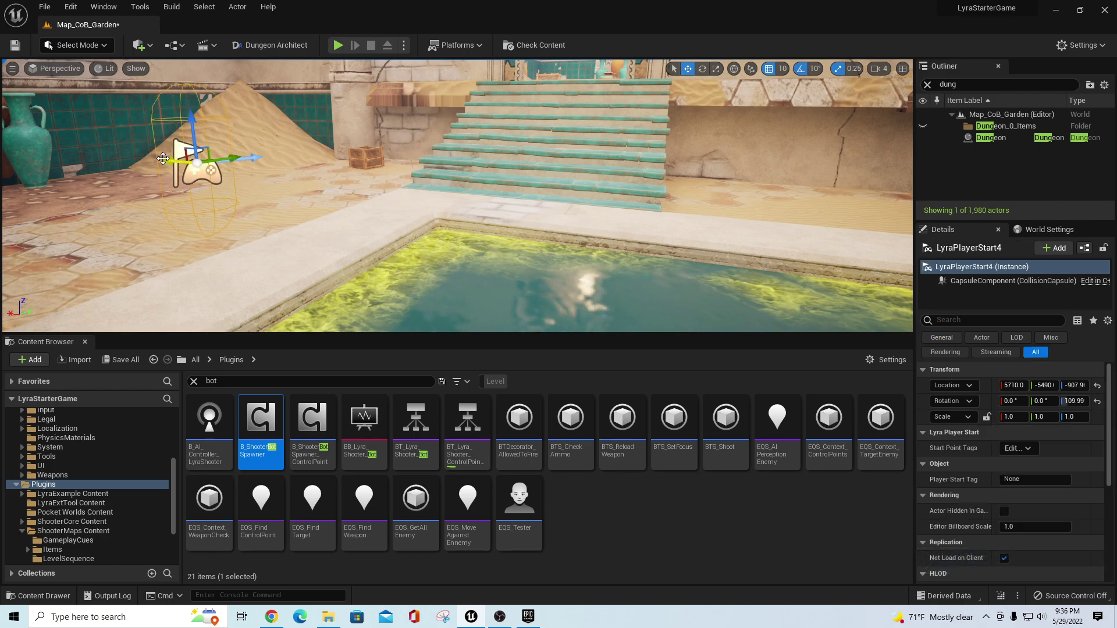
{"action": "left_click_drag", "start_coordinate": [166, 159], "coordinate": [78, 132], "text": "alt"}
{"action": "left_click_drag", "start_coordinate": [154, 148], "coordinate": [114, 158], "text": "alt"}
{"action": "scroll", "coordinate": [115, 245], "scroll_direction": "down", "scroll_amount": 3}
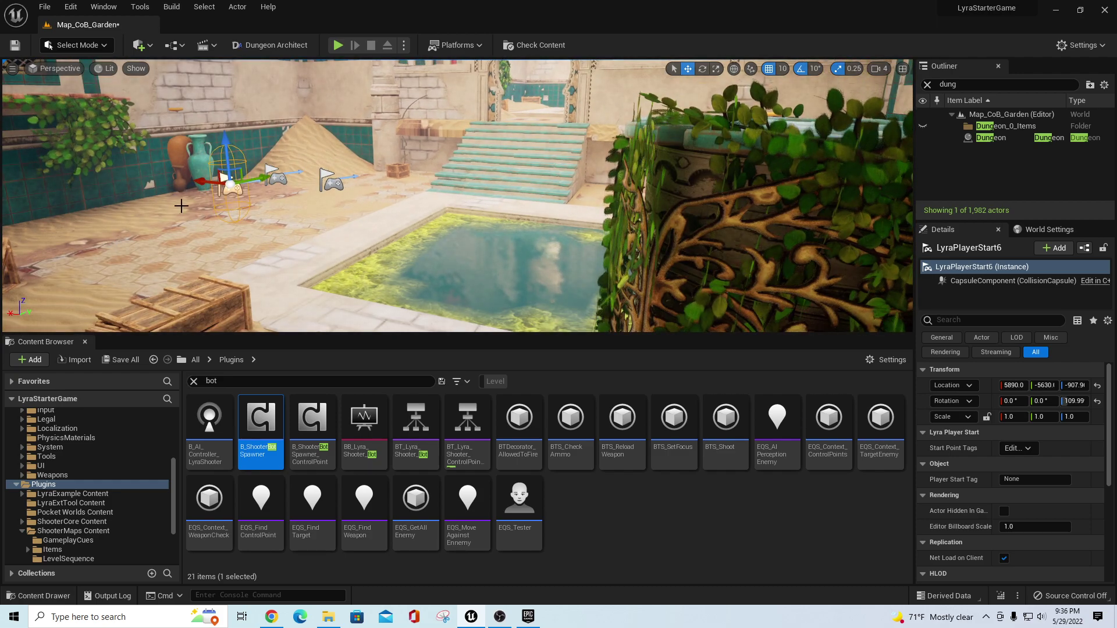
{"action": "left_click_drag", "start_coordinate": [198, 185], "coordinate": [272, 200], "text": "alt"}
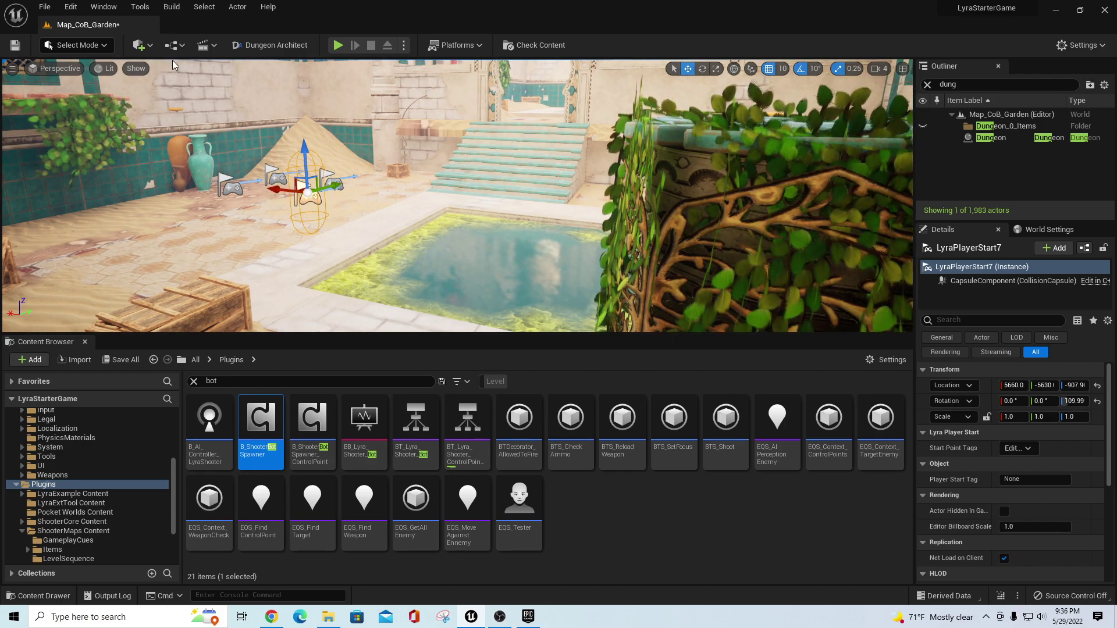
{"action": "key", "text": "ctrl+s"}
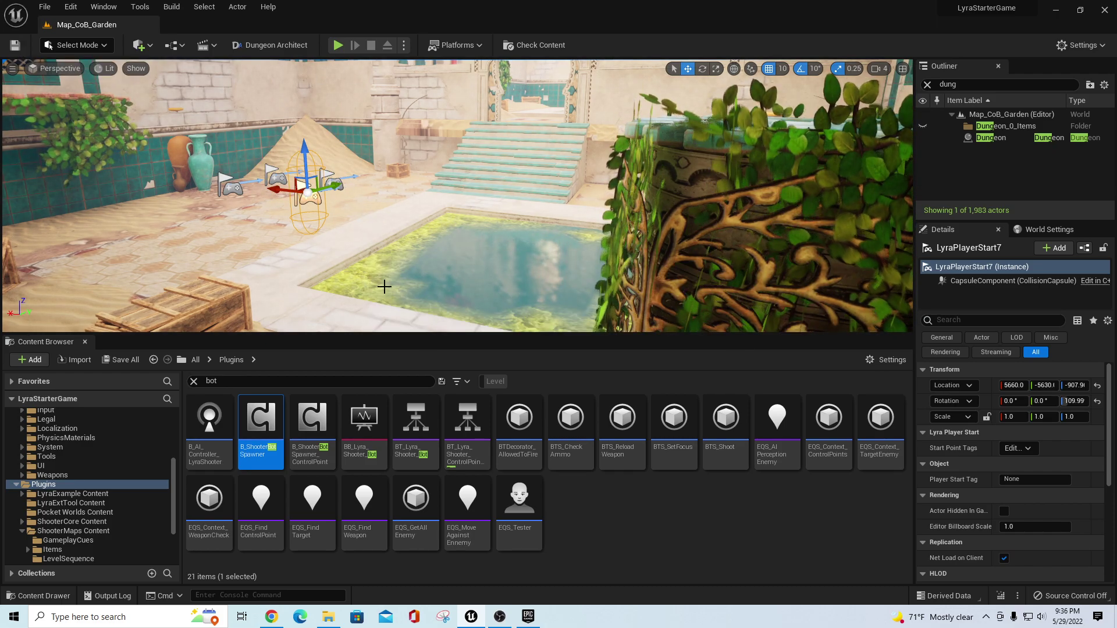
Search all placeable actor classes for lyra and add a Lyra Player Start to the sandy room with the vine-covered pillars.
{"action": "right_click_drag", "start_coordinate": [411, 242], "coordinate": [567, 282]}
{"action": "key", "text": "s"}
{"action": "key", "text": "s"}
{"action": "key", "text": "s"}
{"action": "key", "text": "w"}
{"action": "key", "text": "w"}
{"action": "key", "text": "w"}
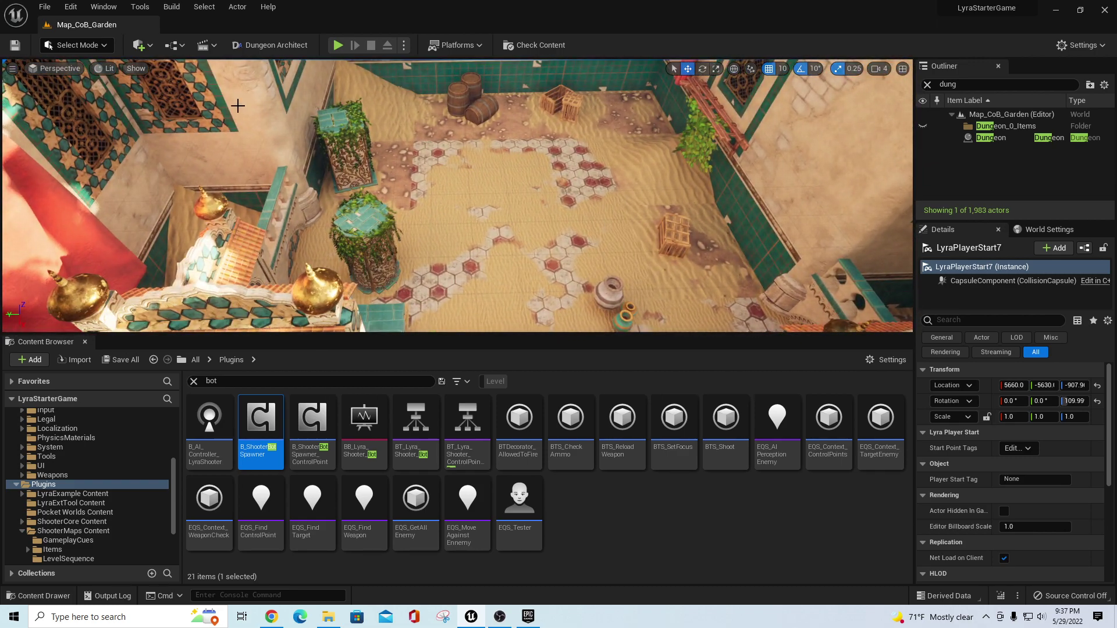
{"action": "left_click", "coordinate": [149, 49]}
{"action": "mouse_move", "coordinate": [194, 216]}
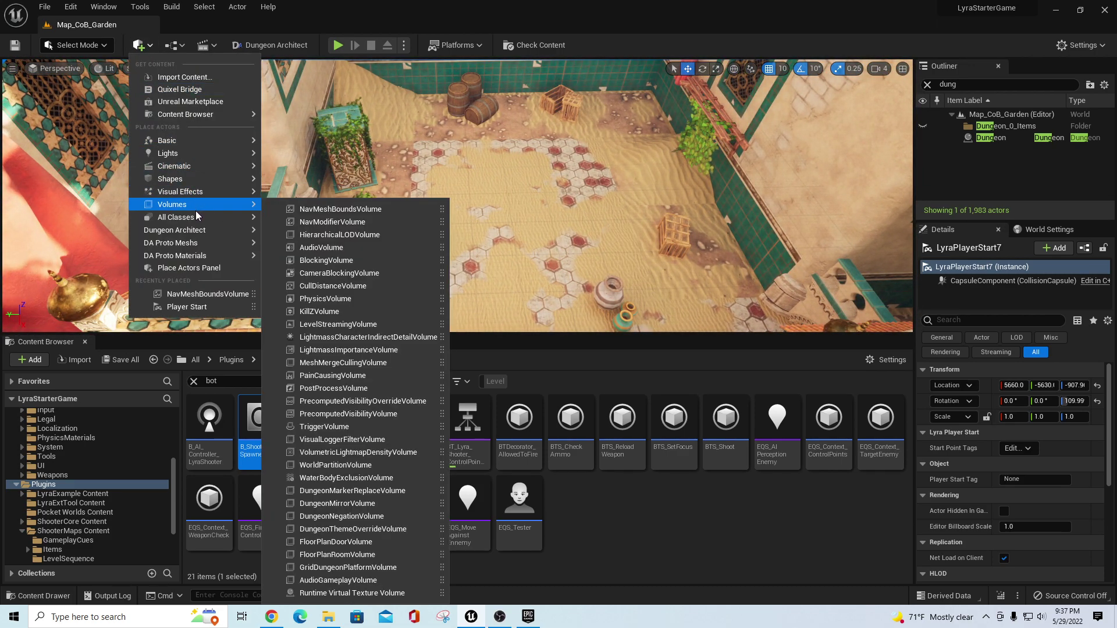
{"action": "type", "text": "lyra"}
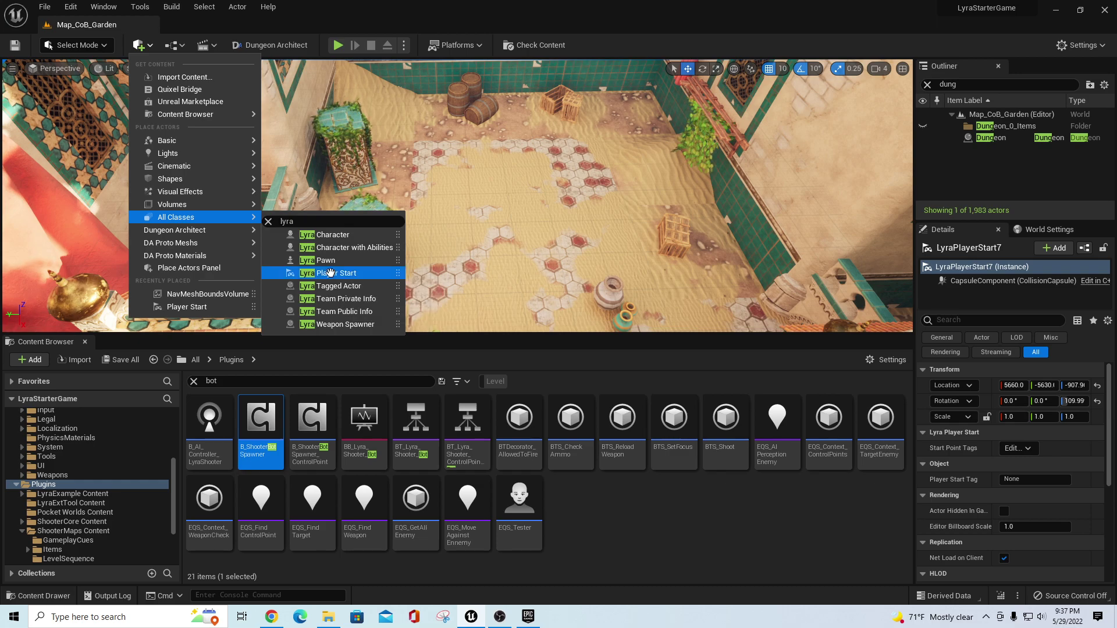
{"action": "left_click", "coordinate": [330, 273]}
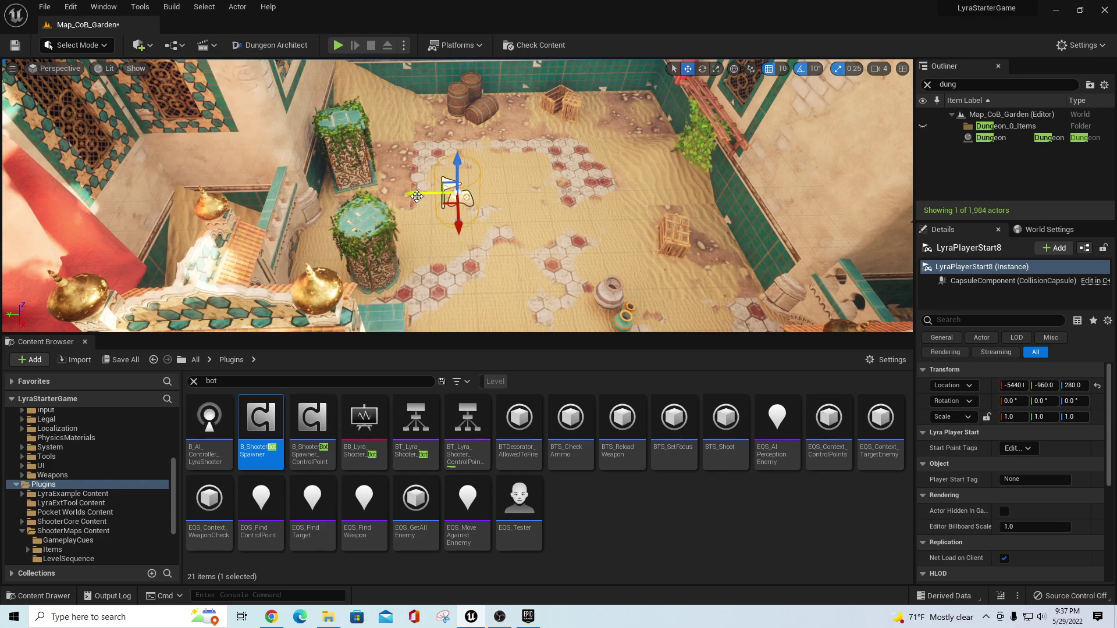
Duplicate the new Lyra Player Start into a group of four in the sandy room.
{"action": "left_click_drag", "start_coordinate": [421, 193], "coordinate": [556, 197], "text": "alt"}
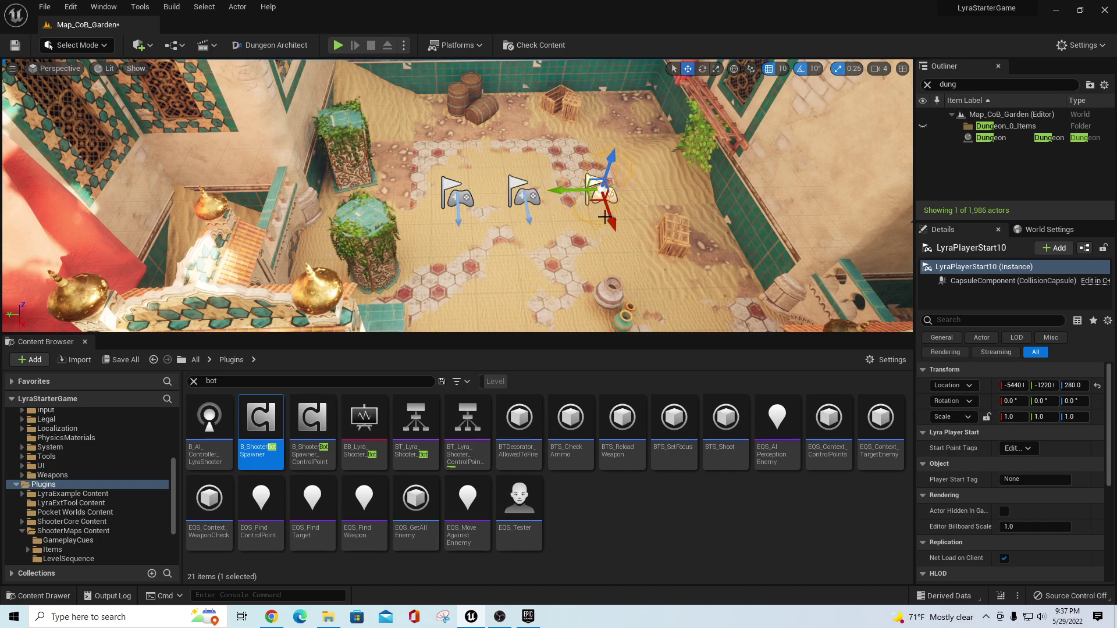
{"action": "middle_click_drag", "start_coordinate": [622, 226], "coordinate": [678, 308]}
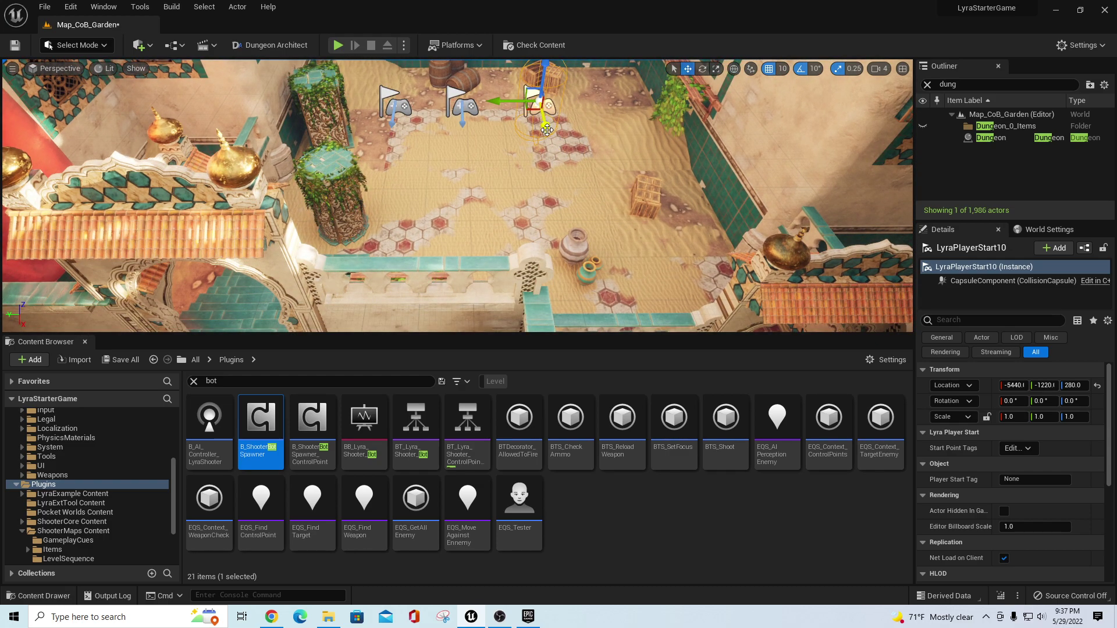
{"action": "mouse_move", "coordinate": [516, 159]}
{"action": "right_mouse_down"}
{"action": "mouse_move", "coordinate": [559, 192]}
{"action": "mouse_move", "coordinate": [519, 156]}
{"action": "mouse_move", "coordinate": [505, 119]}
{"action": "mouse_move", "coordinate": [514, 172]}
{"action": "mouse_move", "coordinate": [505, 145]}
{"action": "right_mouse_up"}
{"action": "left_click_drag", "start_coordinate": [544, 185], "coordinate": [494, 188]}
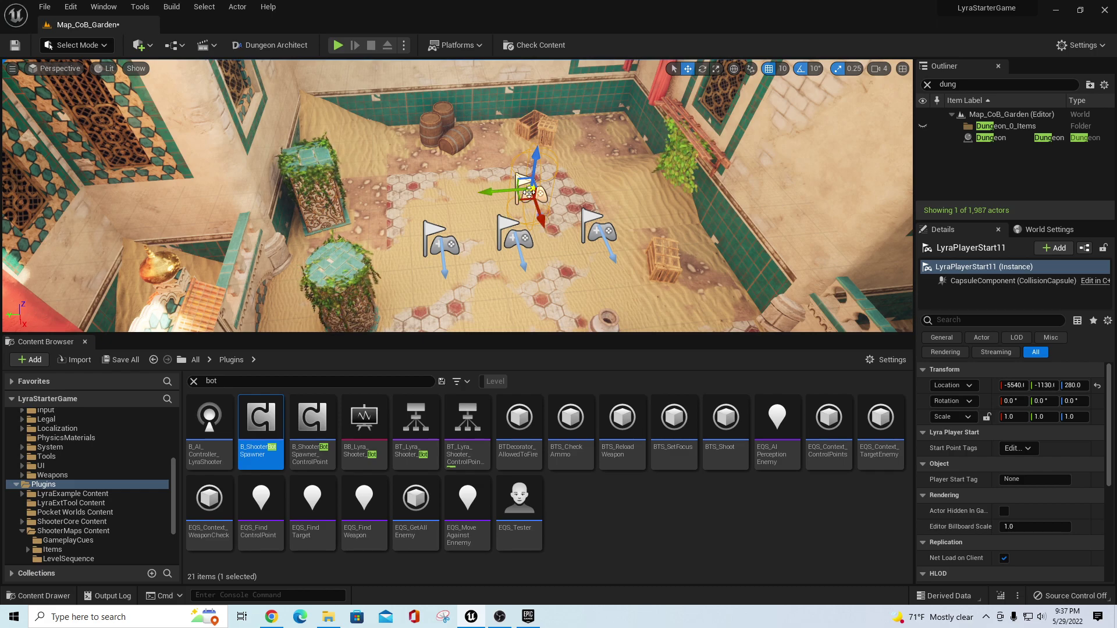
Snap the sandy room's four player starts down to the floor, spread them apart, and save the level.
{"action": "scroll", "coordinate": [535, 226], "scroll_direction": "down", "scroll_amount": 3}
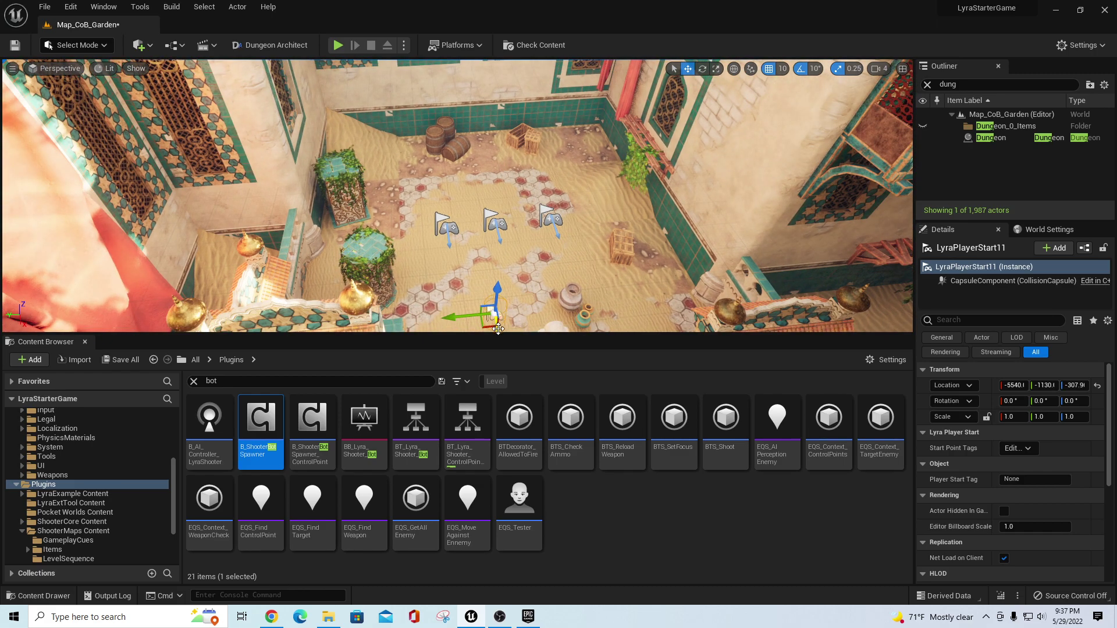
{"action": "left_click", "coordinate": [497, 226]}
{"action": "scroll", "coordinate": [500, 318], "scroll_direction": "down", "scroll_amount": 2}
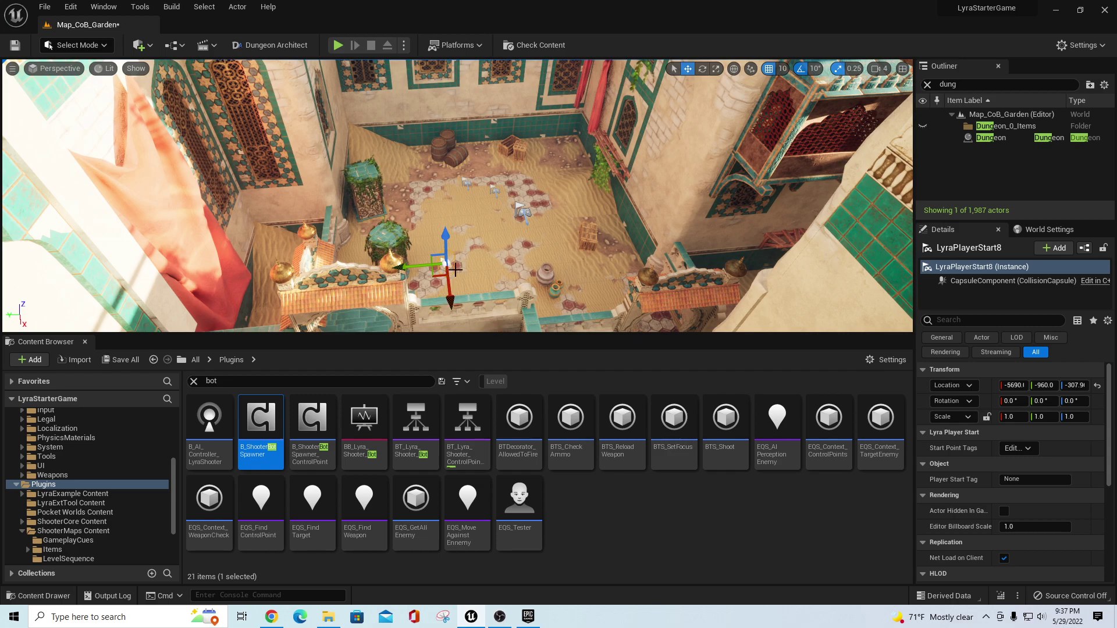
{"action": "left_click", "coordinate": [522, 210]}
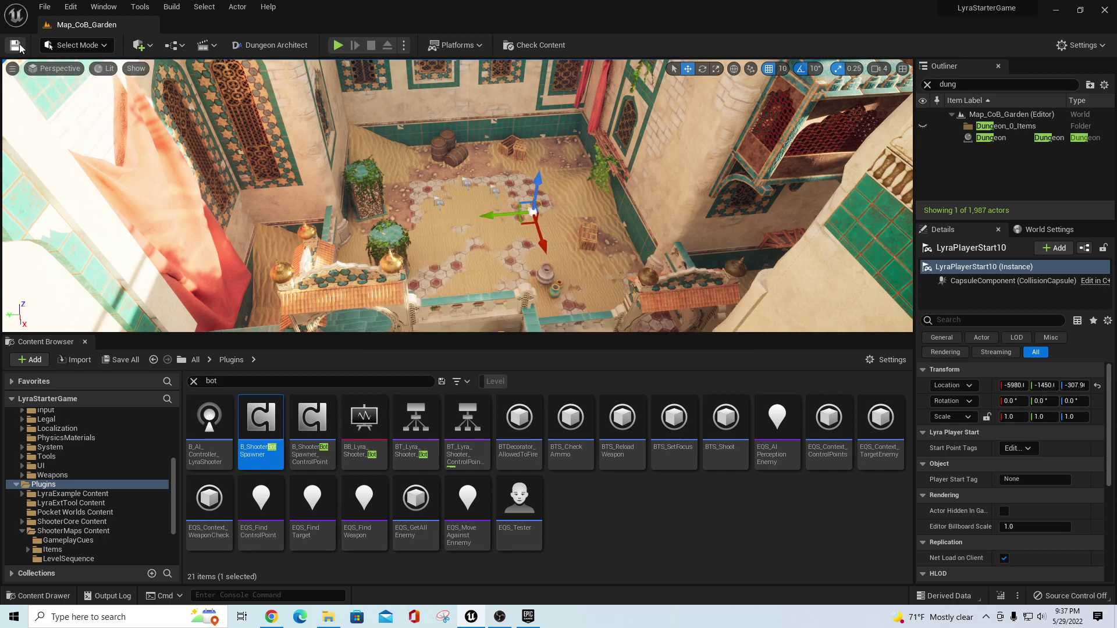
Play-test the level by running the character through the sandy courtyard and past the barrels, and bring up the in-game pause screen.
{"action": "left_click", "coordinate": [338, 44]}
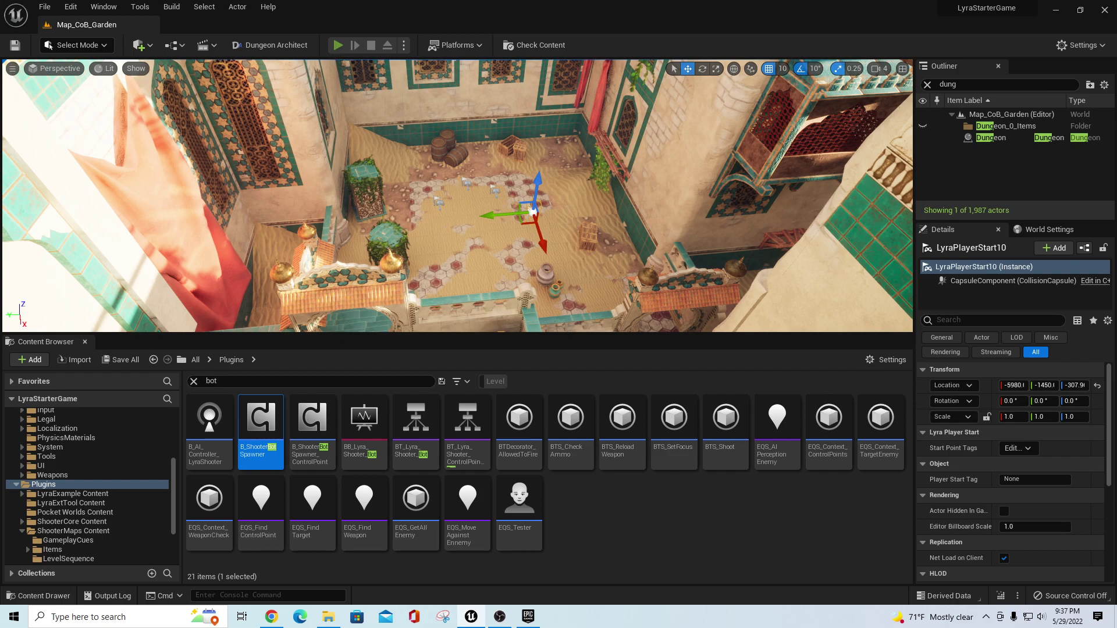
{"action": "key", "text": "w"}
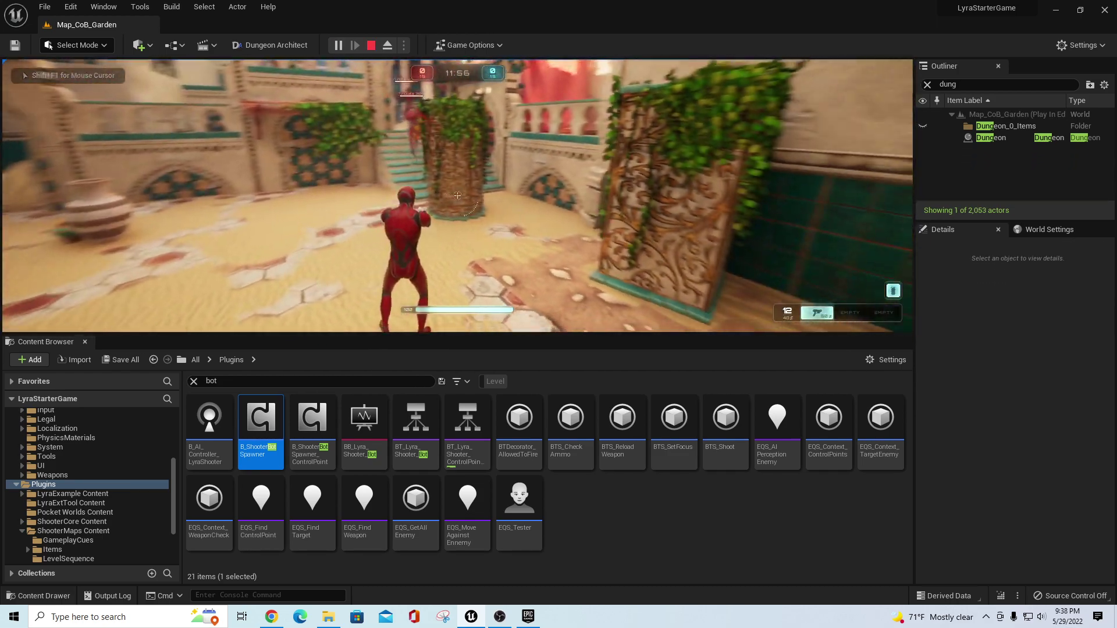
{"action": "key", "text": "w"}
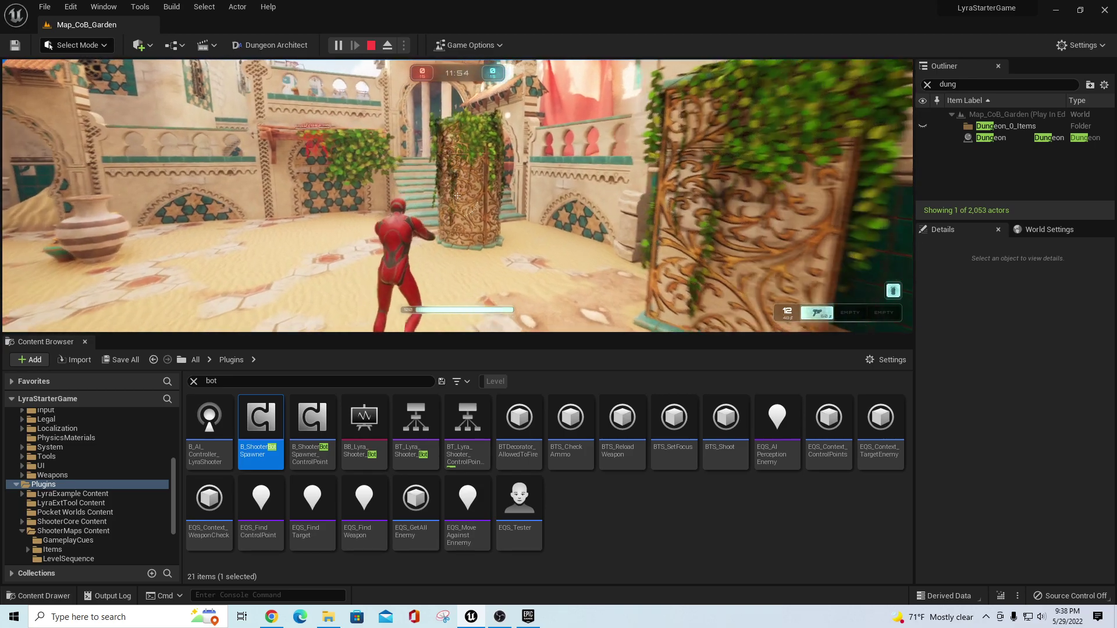
{"action": "key", "text": "shift"}
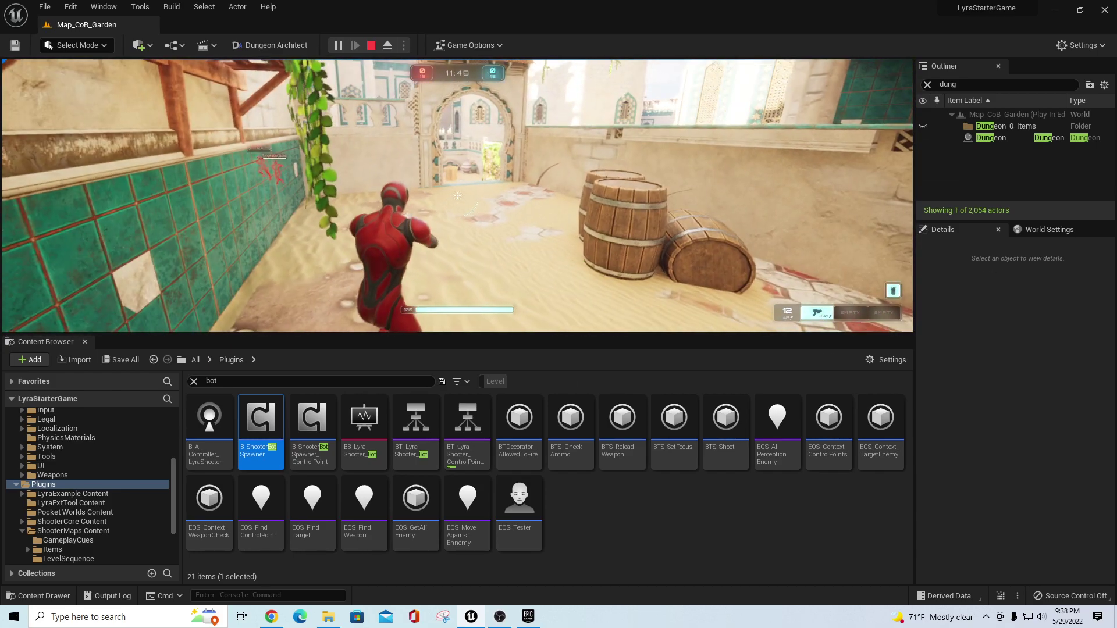
{"action": "key", "text": "Escape"}
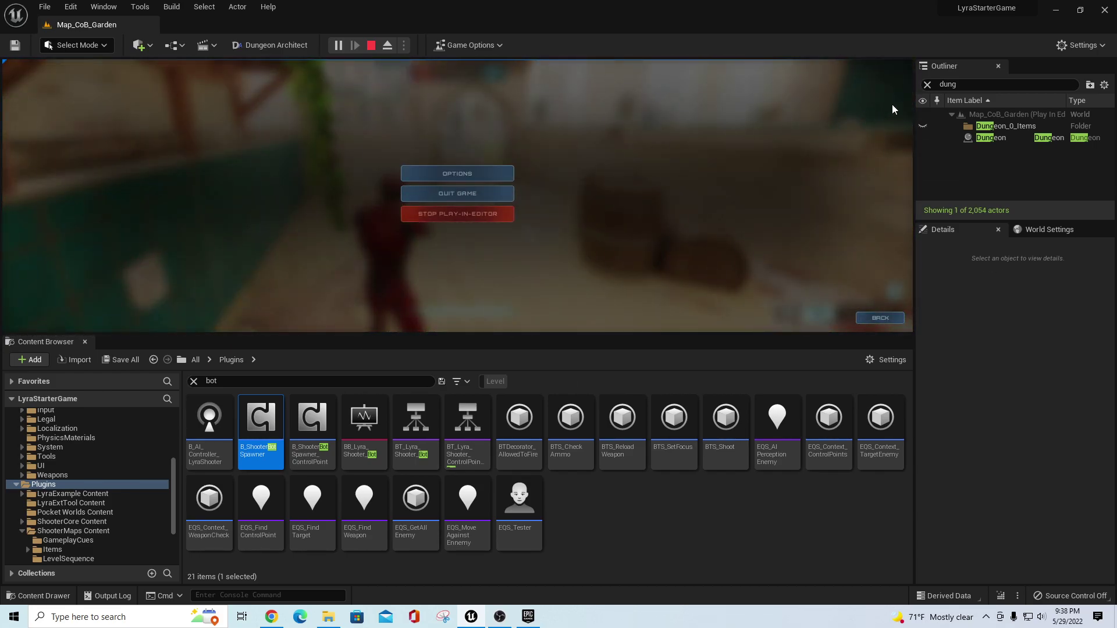
Filter the Outliner for nav, stop the play session, and inspect the NavMeshBoundsVolume around the whole dungeon.
{"action": "left_click", "coordinate": [927, 85]}
{"action": "type", "text": "na"}
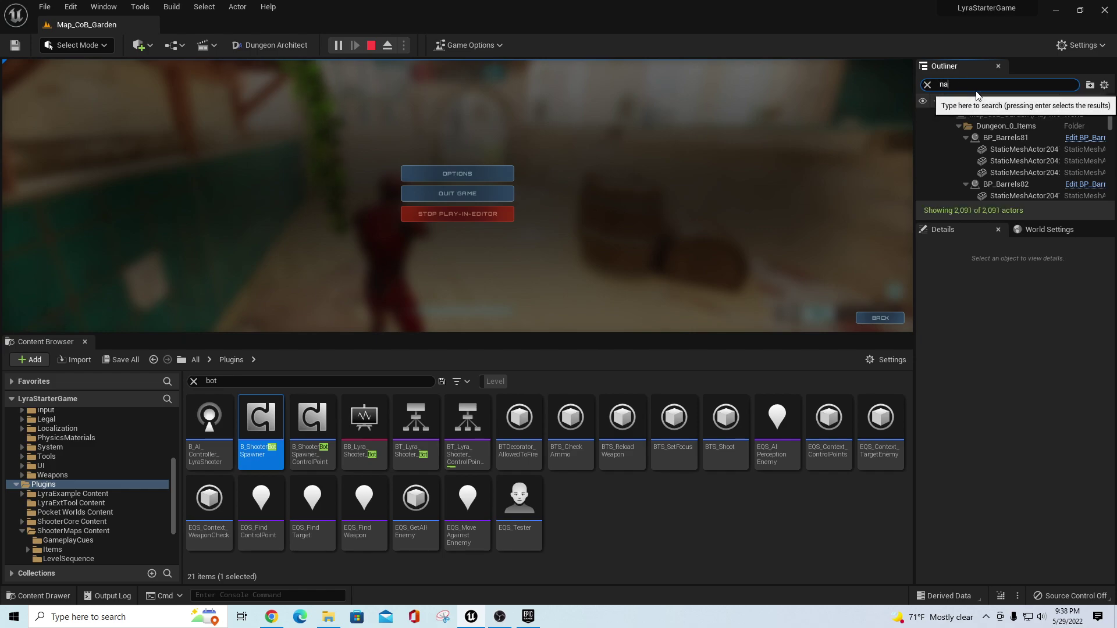
{"action": "type", "text": "v"}
{"action": "left_click", "coordinate": [1018, 126]}
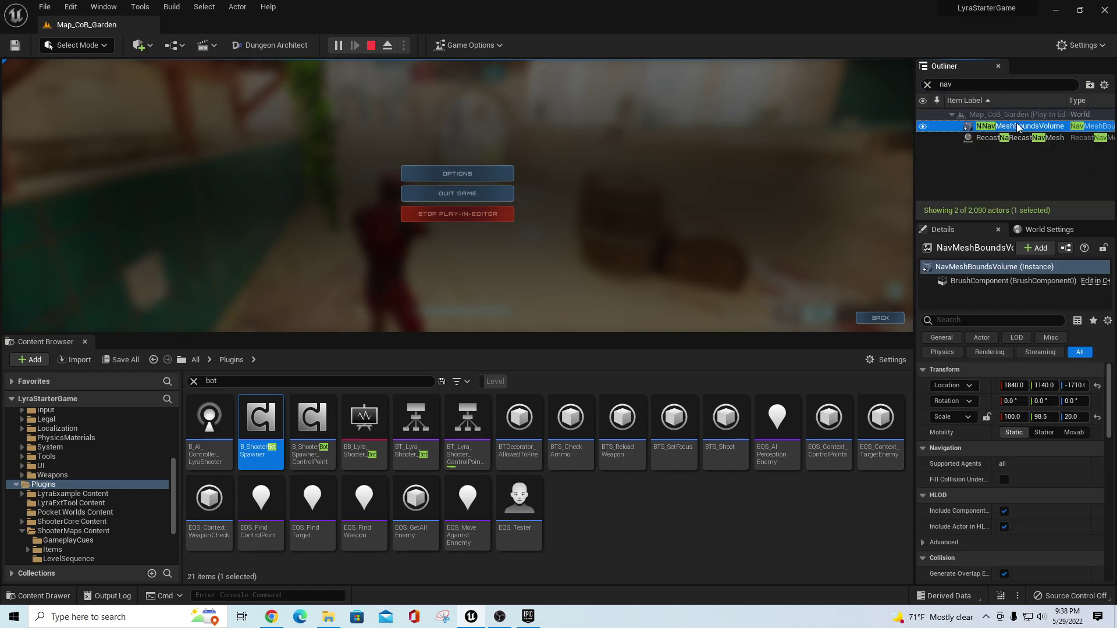
{"action": "left_click", "coordinate": [491, 216]}
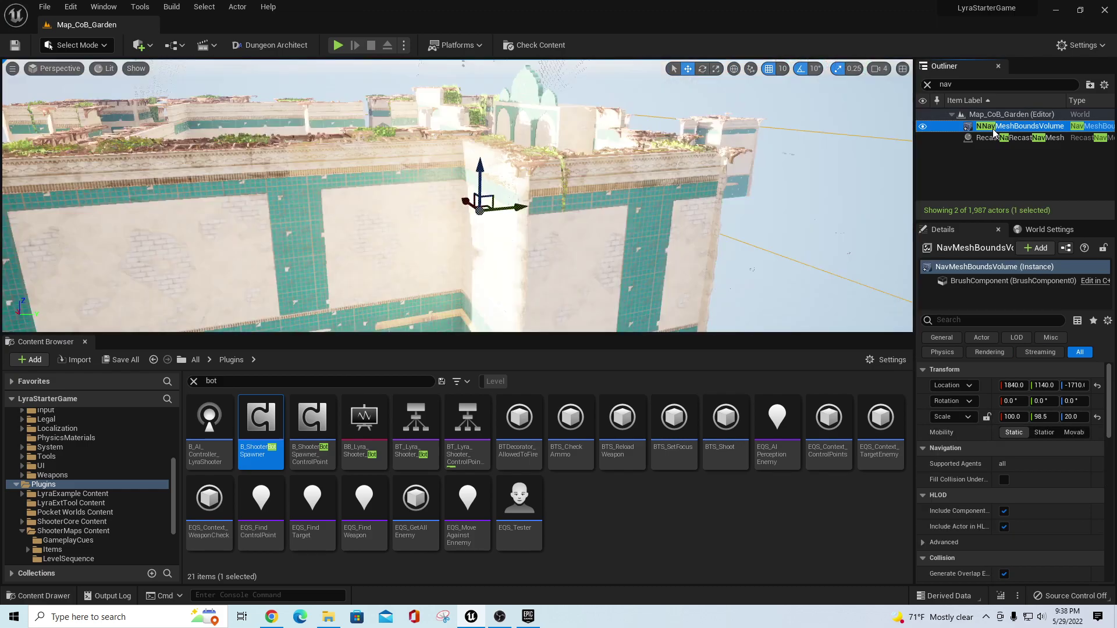
{"action": "double_click", "coordinate": [993, 128]}
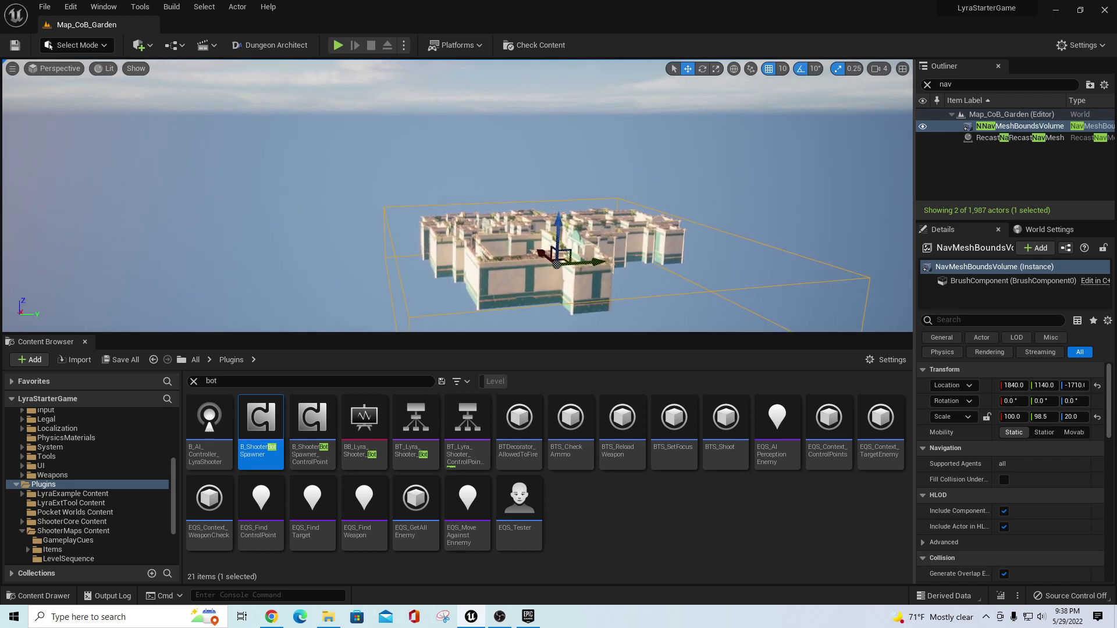
{"action": "right_click_drag", "start_coordinate": [457, 195], "coordinate": [411, 298]}
{"action": "key", "text": "s"}
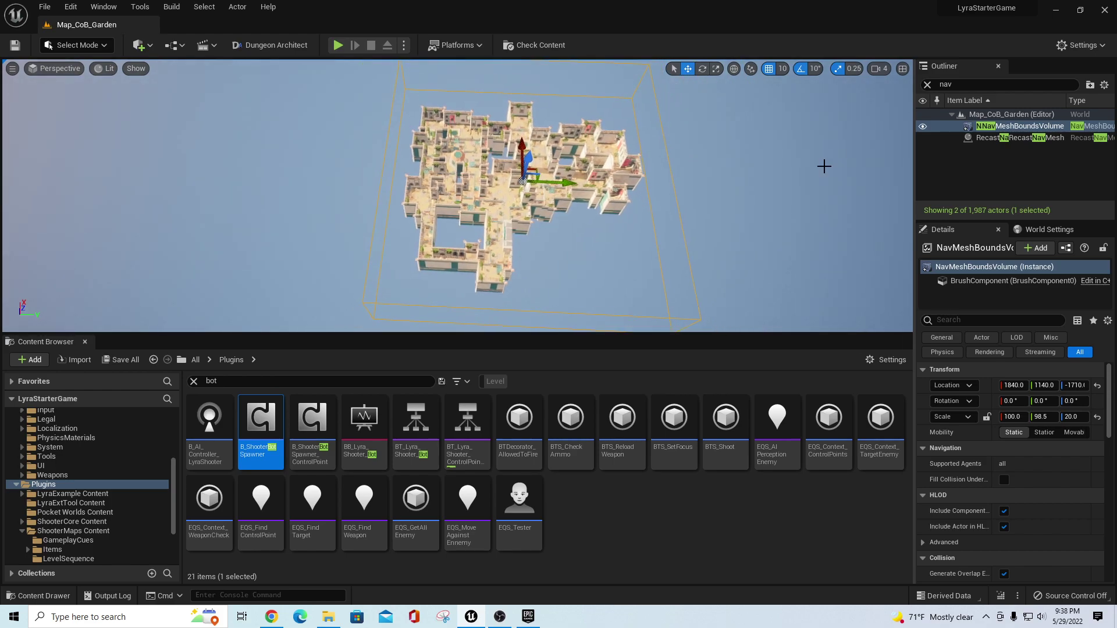
Delete the NavMeshBoundsVolume and the RecastNavMesh-Default actor, and save the level.
{"action": "key", "text": "Delete"}
{"action": "left_click", "coordinate": [993, 126]}
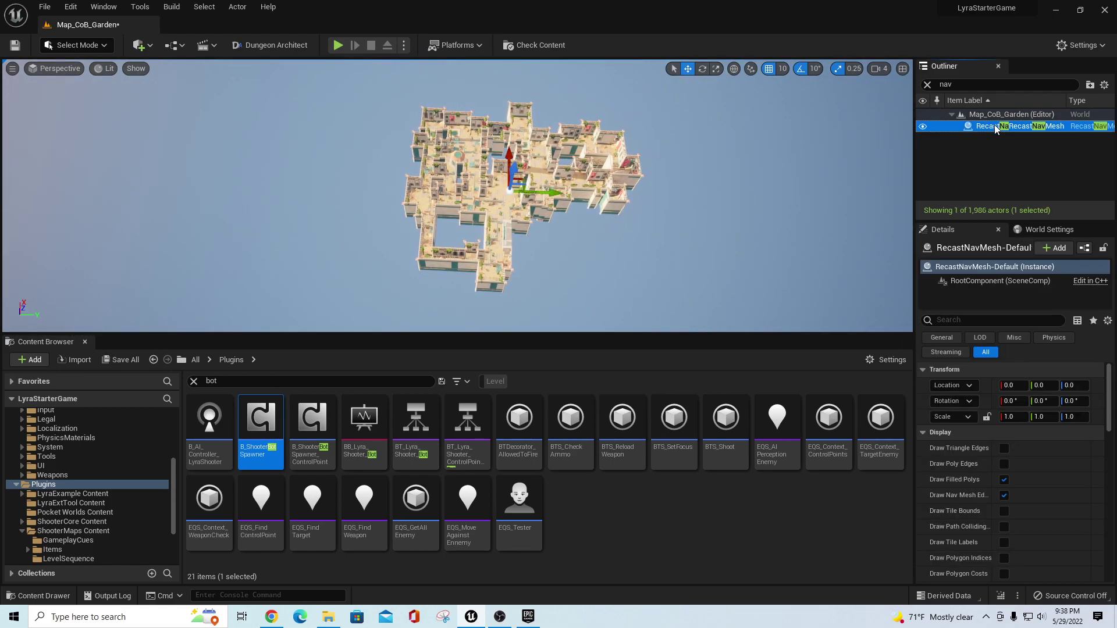
{"action": "key", "text": "Delete"}
{"action": "left_click", "coordinate": [14, 45]}
Play-test the level without the navigation volume to check the bots, and stop the play session.
{"action": "left_click", "coordinate": [337, 45]}
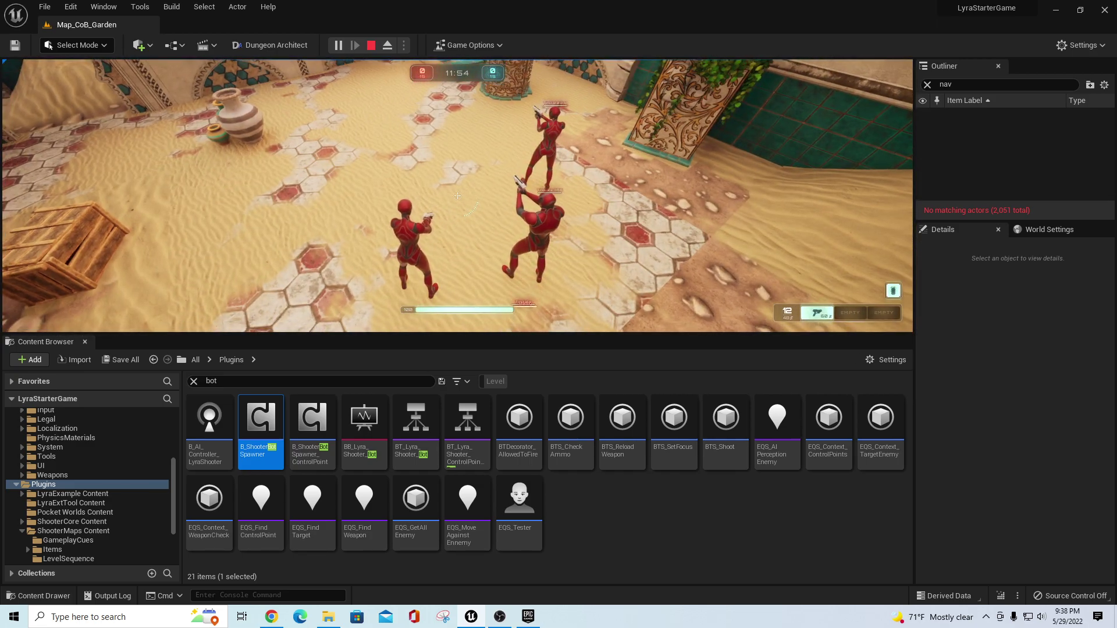
{"action": "key", "text": "Escape"}
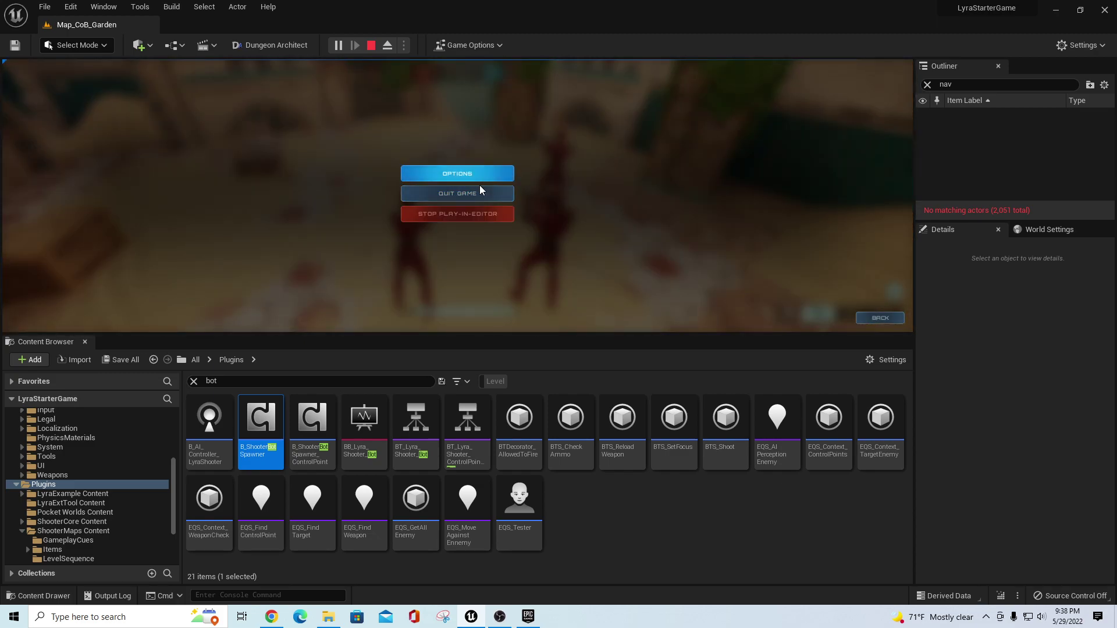
{"action": "left_click", "coordinate": [465, 214]}
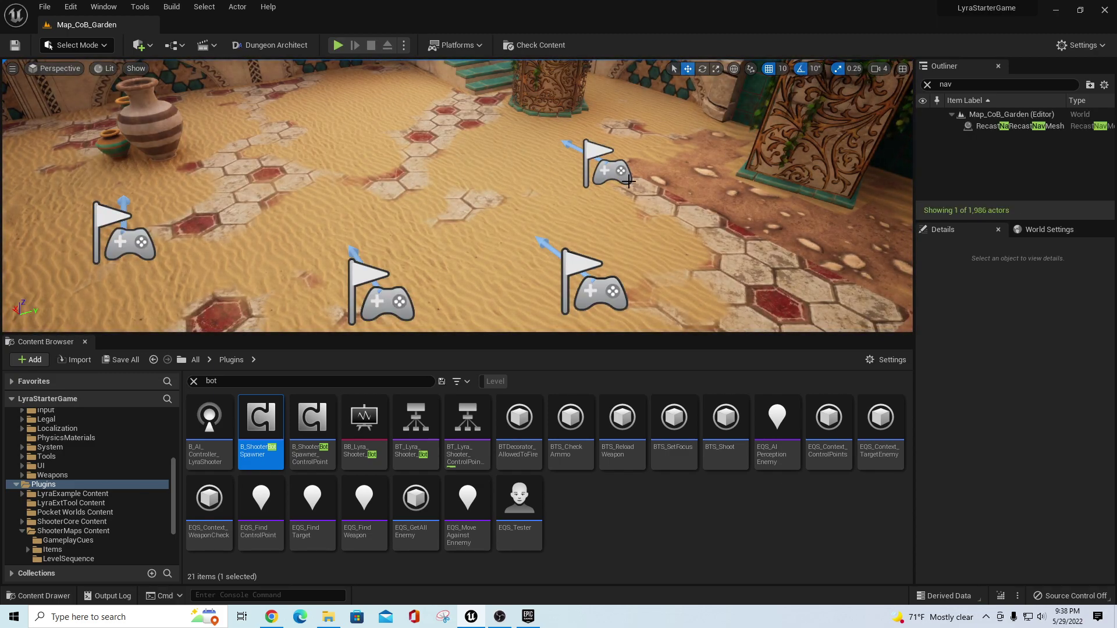
Try moving the player starts in the sandy courtyard off the ground, undoing the moves.
{"action": "left_click", "coordinate": [116, 231]}
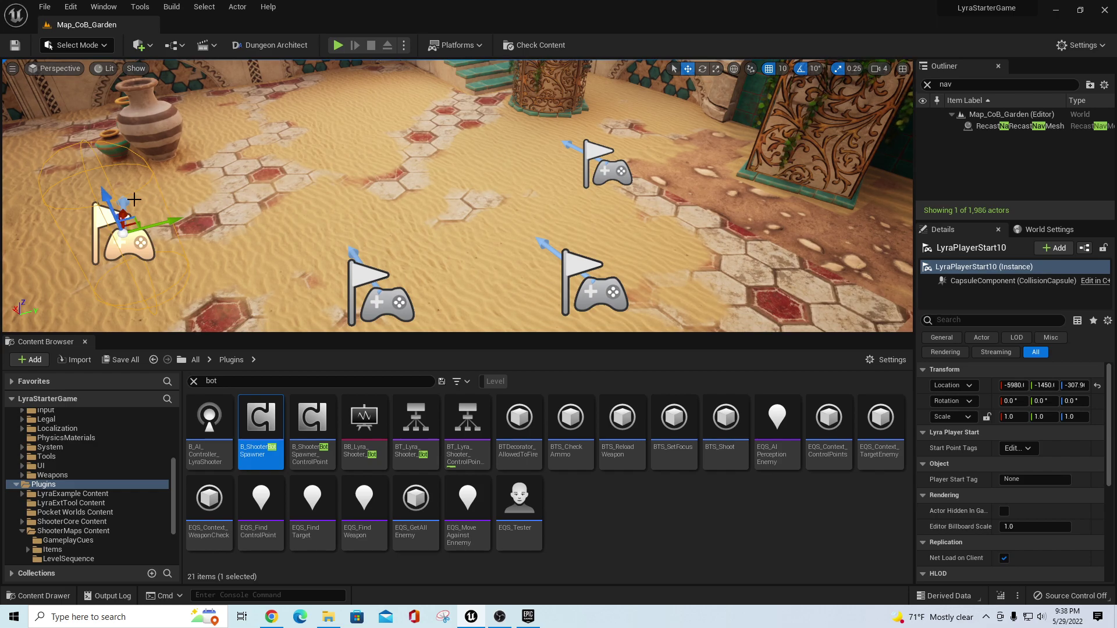
{"action": "left_click_drag", "start_coordinate": [107, 202], "coordinate": [232, 147]}
{"action": "key", "text": "ctrl+z"}
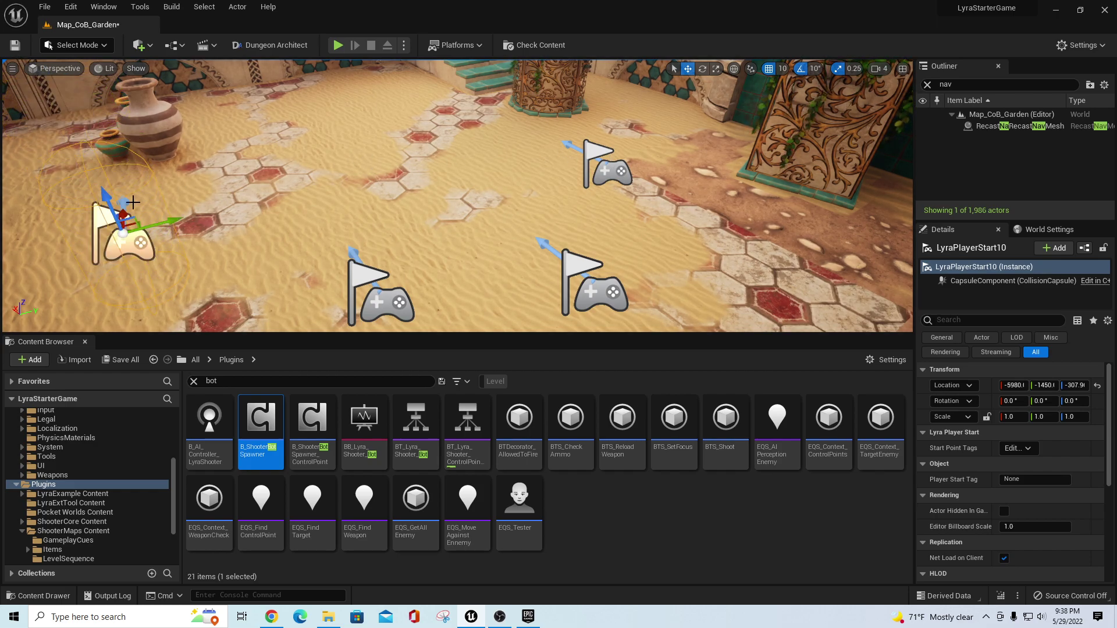
{"action": "left_click", "coordinate": [605, 168]}
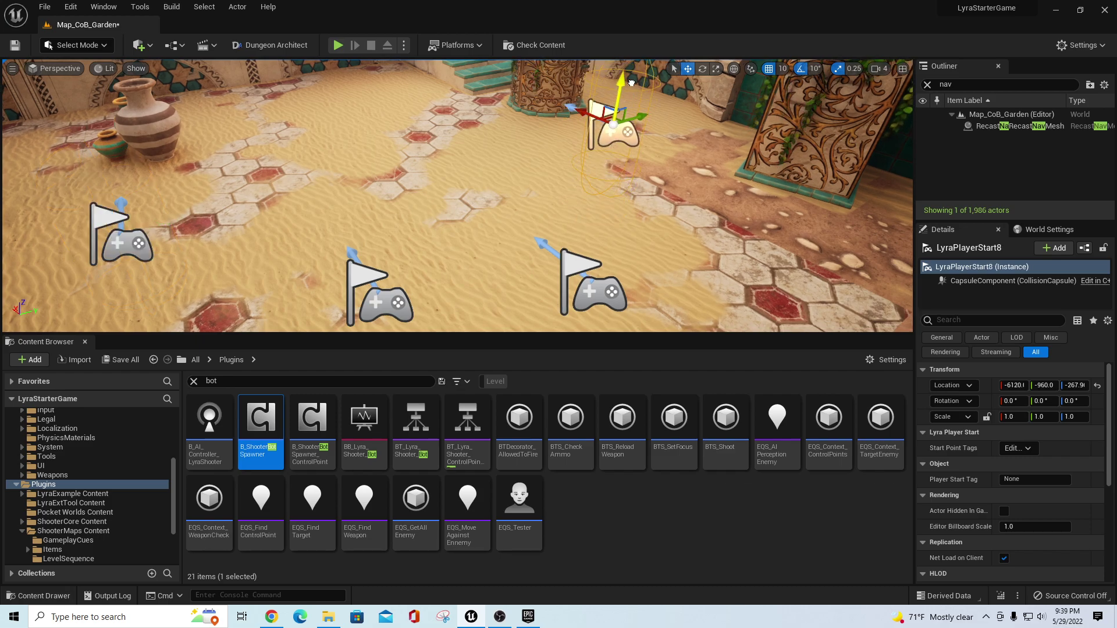
{"action": "left_click", "coordinate": [576, 287]}
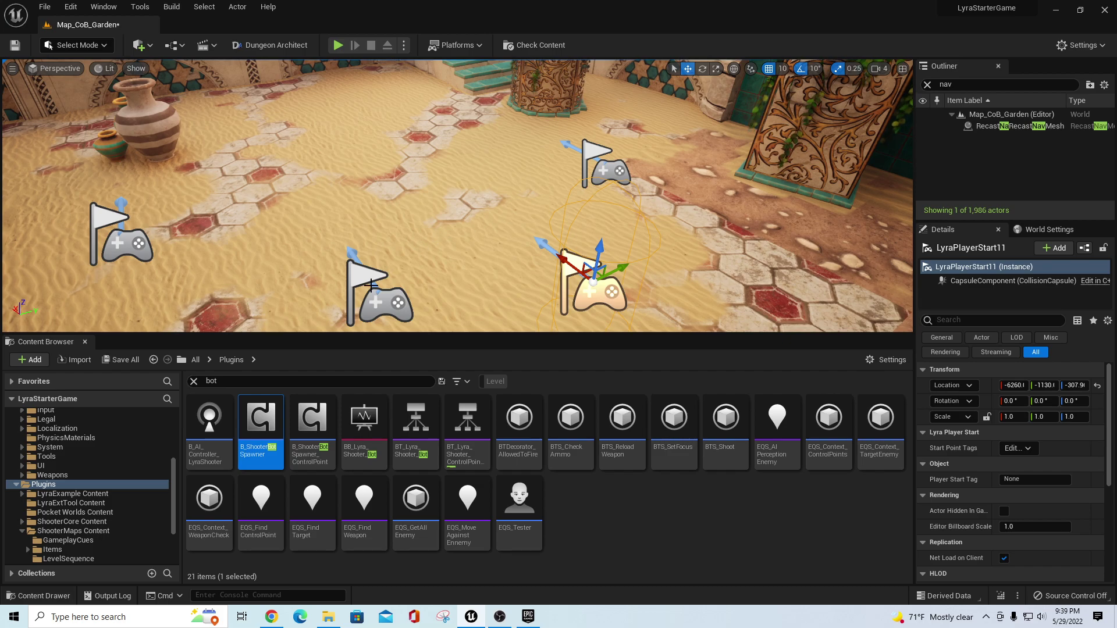
{"action": "left_click", "coordinate": [360, 281]}
{"action": "left_click_drag", "start_coordinate": [370, 258], "coordinate": [387, 107]}
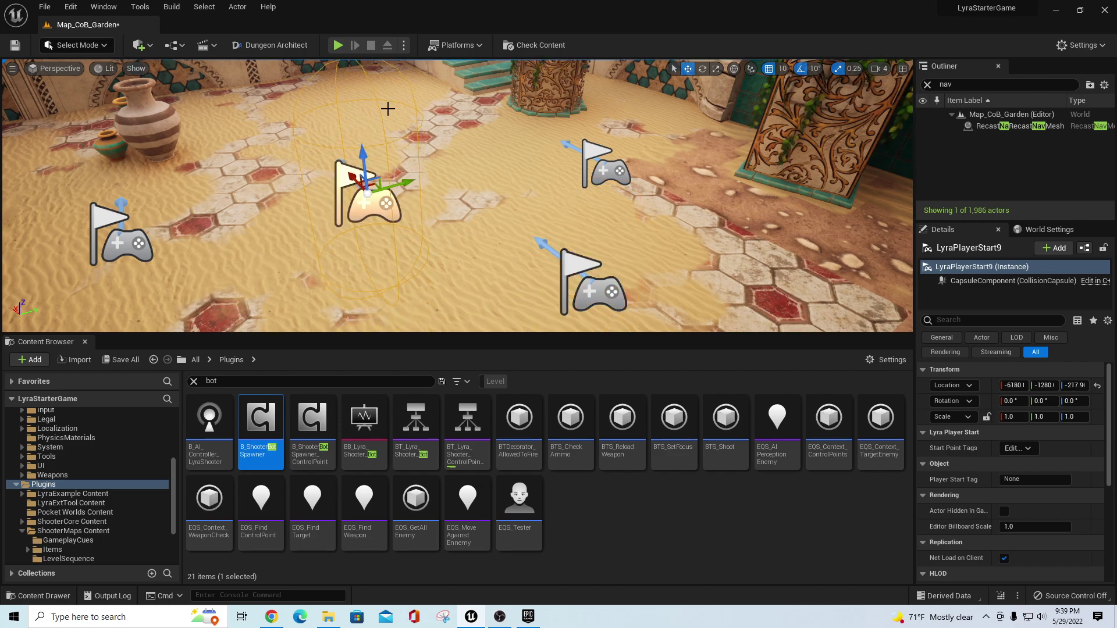
{"action": "key", "text": "ctrl+z"}
Play-test the level to watch whether the bots move around the courtyard, and stop the play session.
{"action": "left_click", "coordinate": [337, 45]}
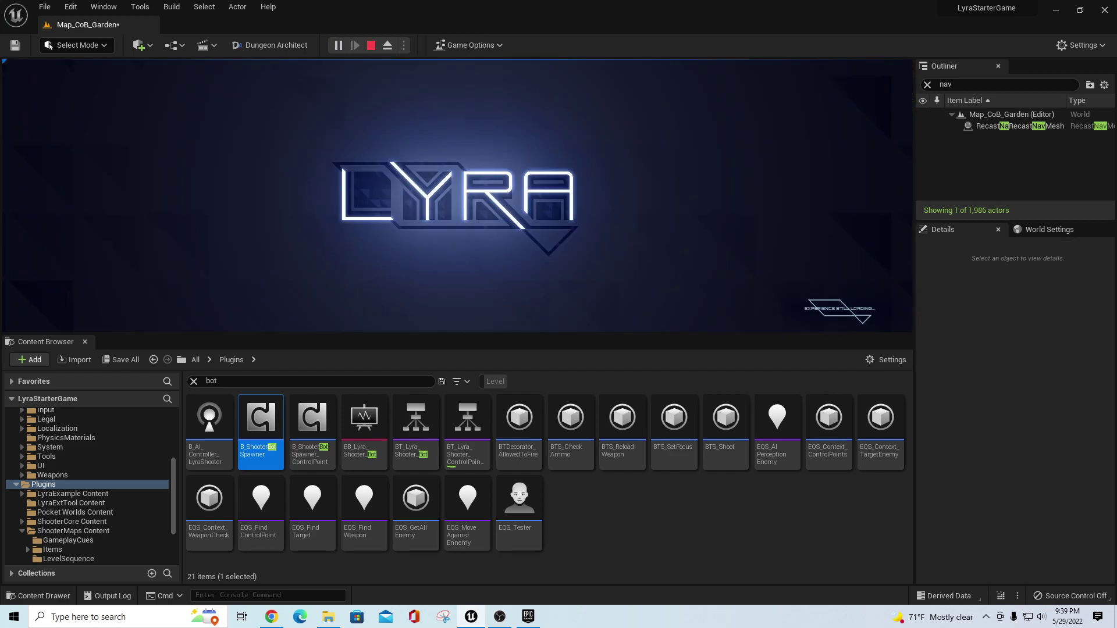
{"action": "key", "text": "w"}
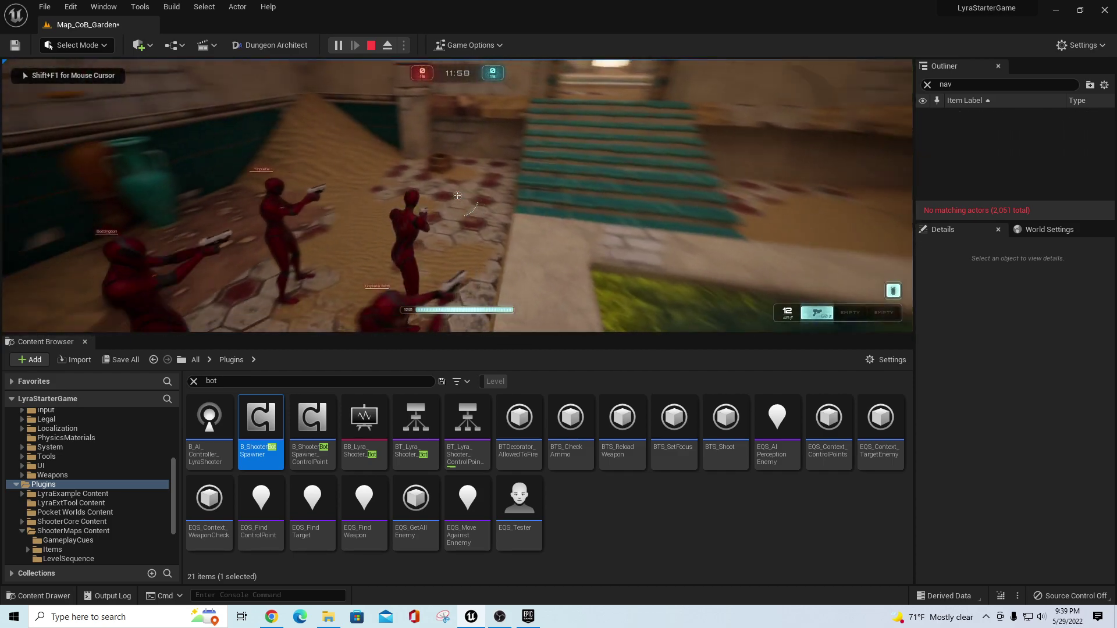
{"action": "key", "text": "s"}
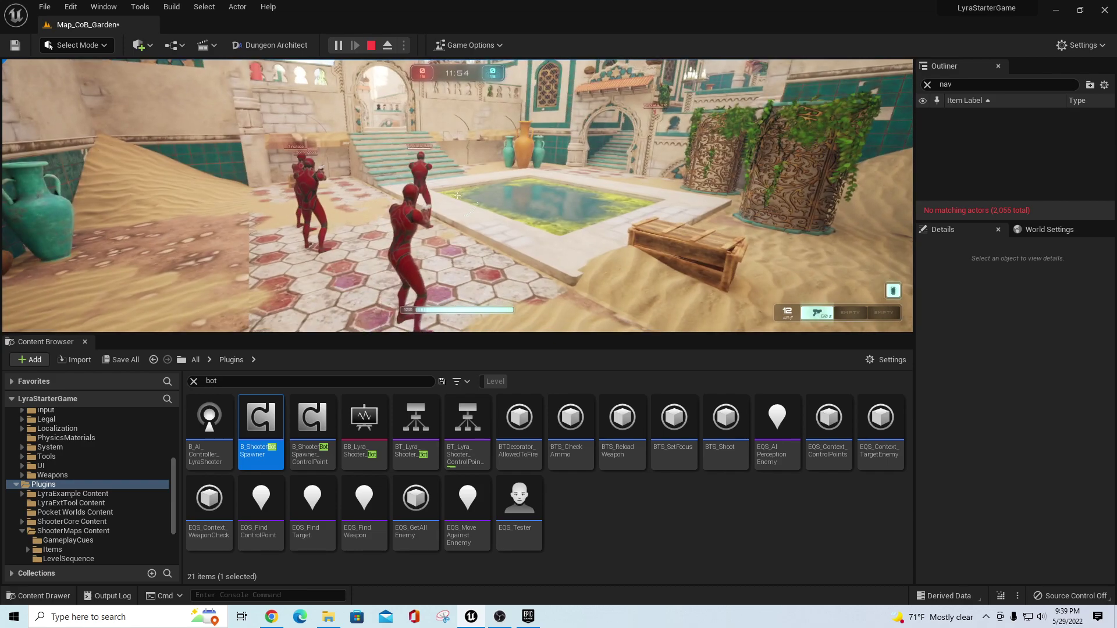
{"action": "key", "text": "Escape"}
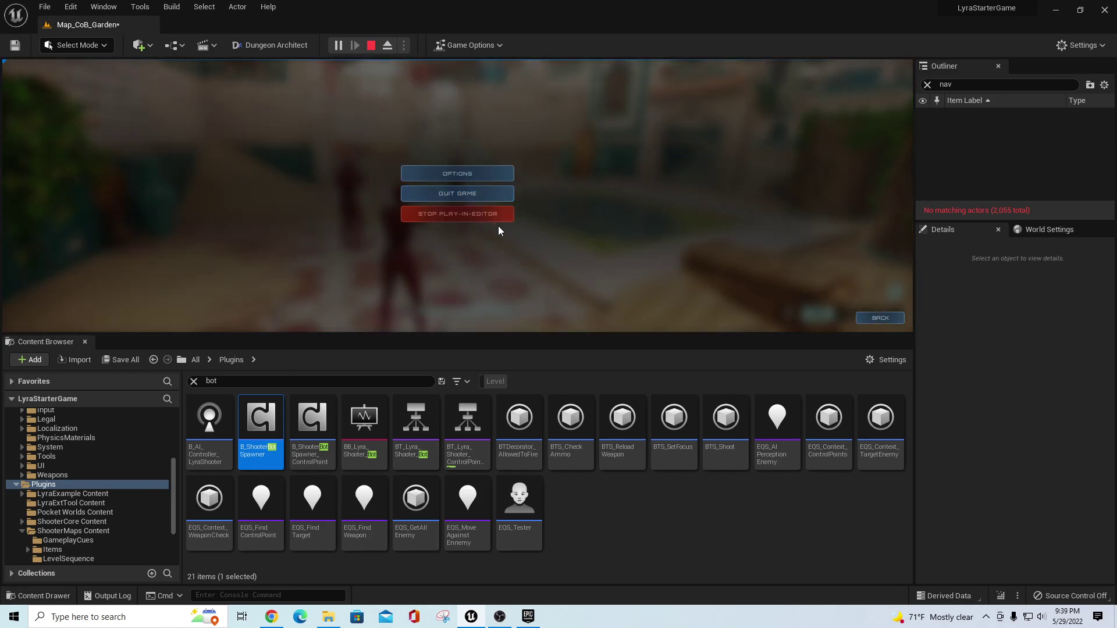
{"action": "left_click", "coordinate": [471, 214]}
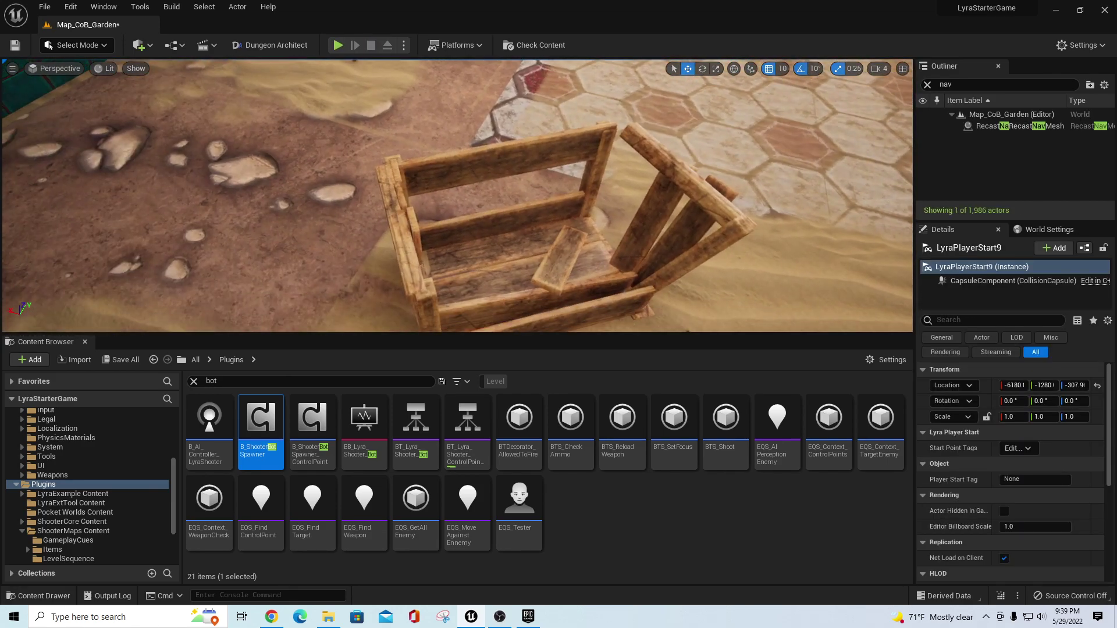
Add a NavMeshBoundsVolume to the level while viewing the whole dungeon from above.
{"action": "mouse_move", "coordinate": [471, 213]}
{"action": "right_mouse_down"}
{"action": "mouse_move", "coordinate": [472, 227]}
{"action": "mouse_move", "coordinate": [463, 215]}
{"action": "mouse_move", "coordinate": [479, 189]}
{"action": "mouse_move", "coordinate": [476, 213]}
{"action": "right_mouse_up"}
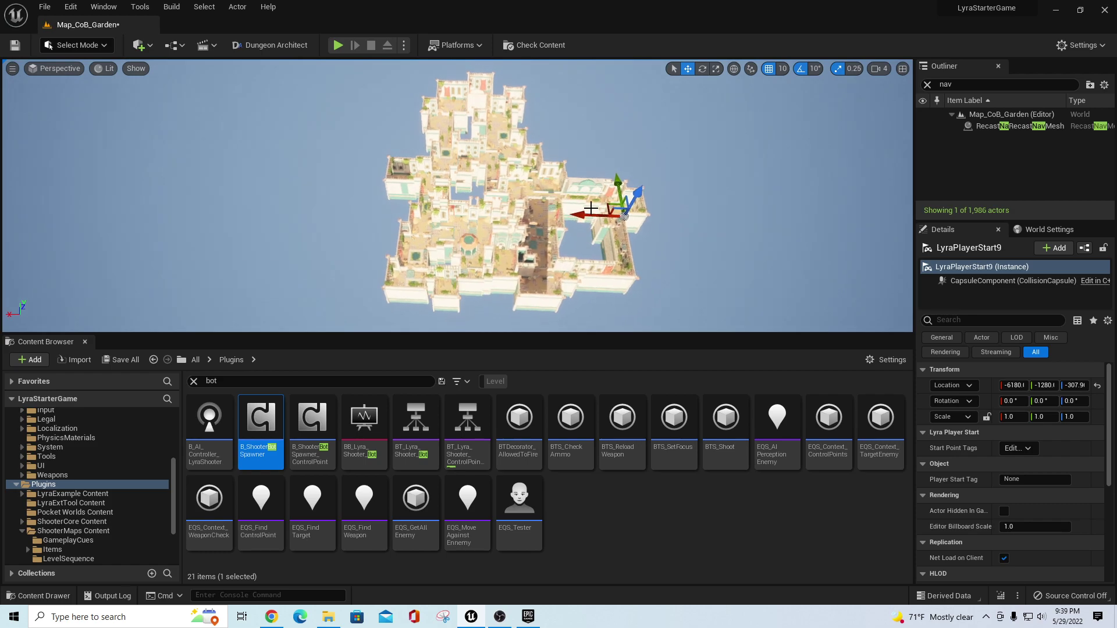
{"action": "left_click", "coordinate": [139, 45]}
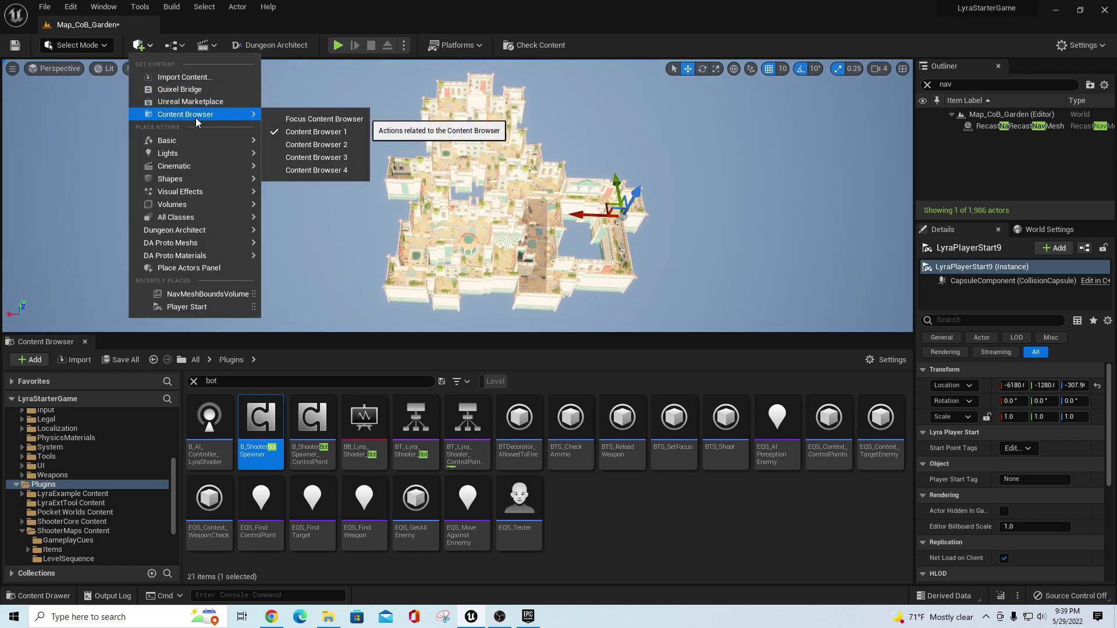
{"action": "mouse_move", "coordinate": [166, 205]}
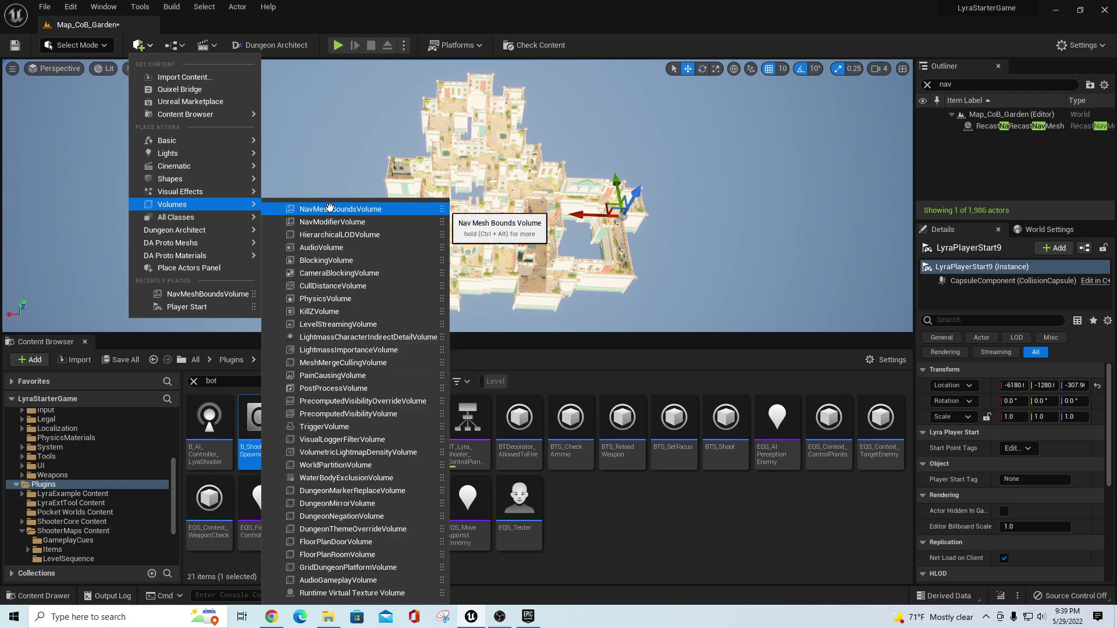
{"action": "mouse_move", "coordinate": [193, 219]}
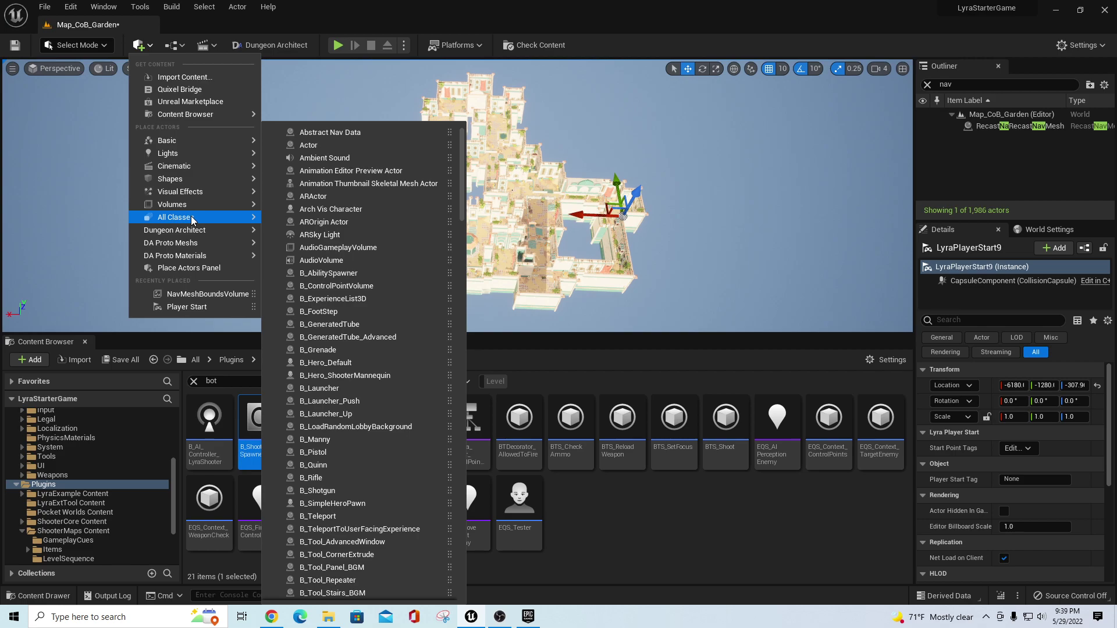
{"action": "type", "text": "nav"}
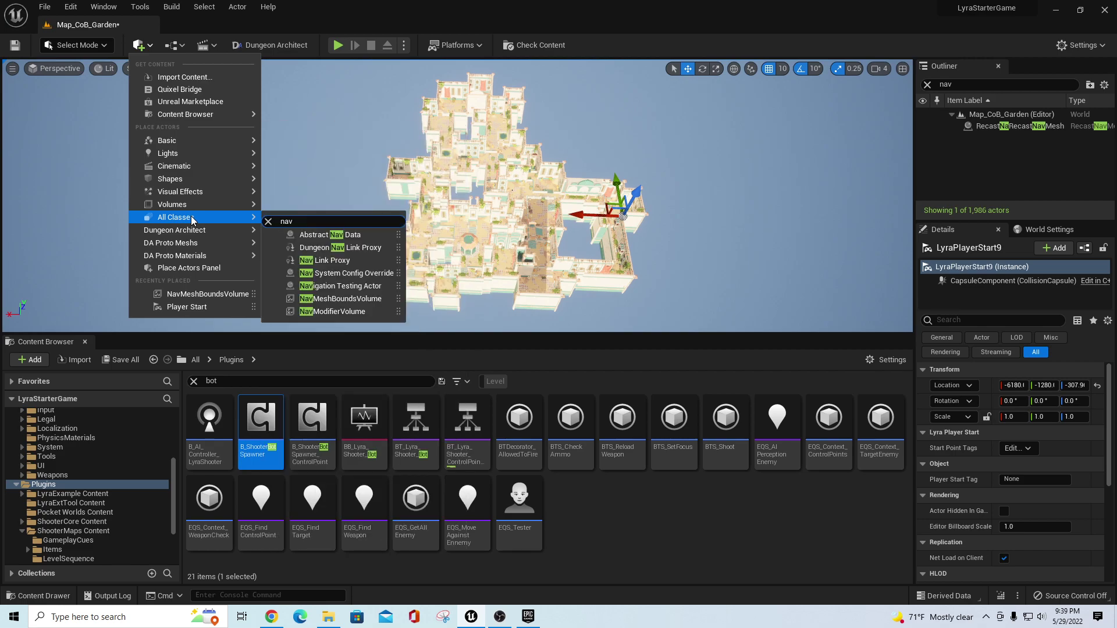
{"action": "mouse_move", "coordinate": [213, 202]}
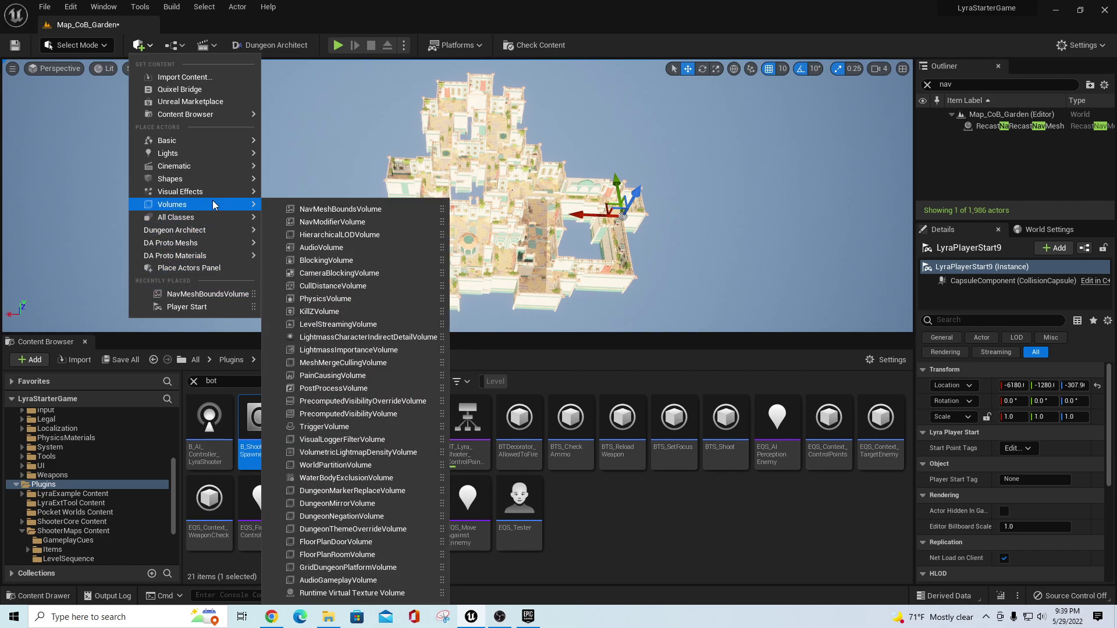
{"action": "left_click", "coordinate": [320, 209]}
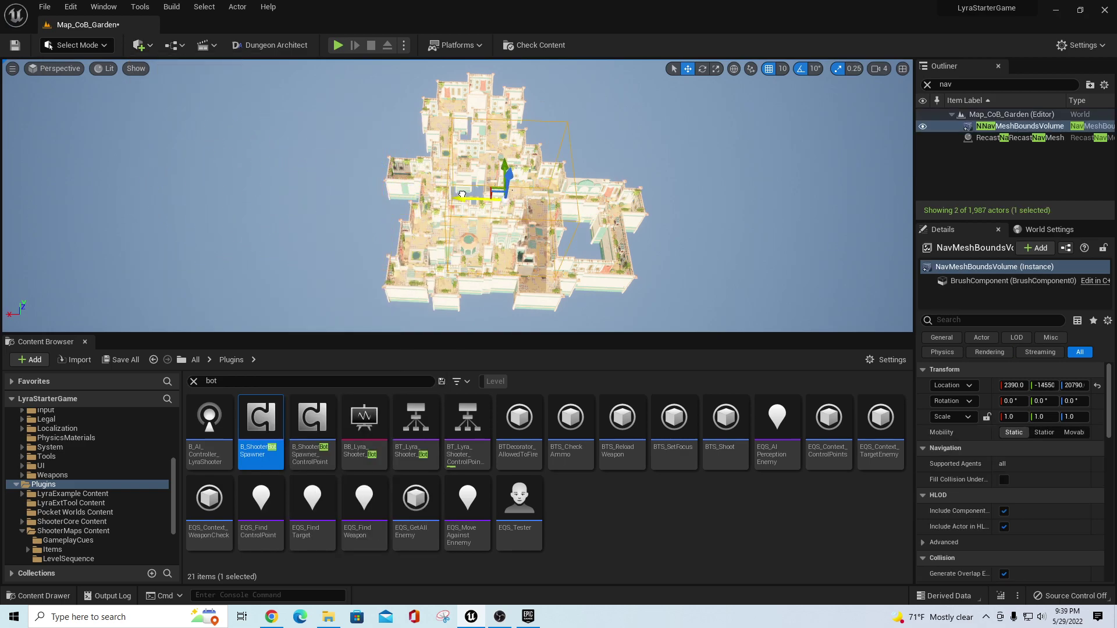
Set the NavMeshBoundsVolume's location to 0, 0, 0.
{"action": "left_click_drag", "start_coordinate": [504, 167], "coordinate": [501, 112]}
{"action": "mouse_move", "coordinate": [340, 168]}
{"action": "right_mouse_down"}
{"action": "mouse_move", "coordinate": [384, 157]}
{"action": "mouse_move", "coordinate": [343, 172]}
{"action": "right_mouse_up"}
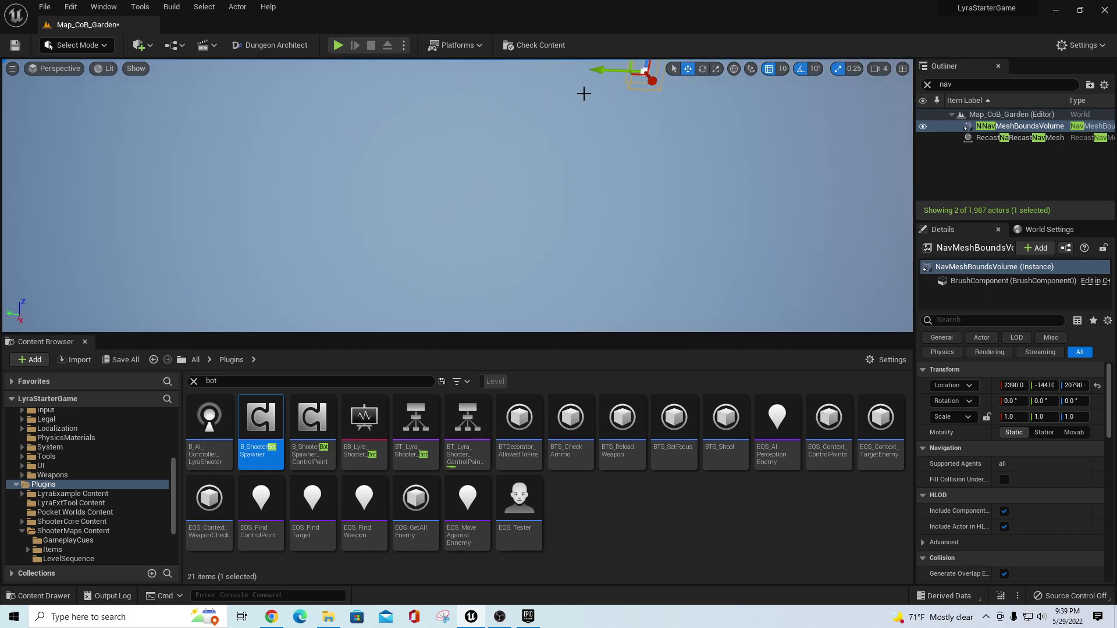
{"action": "right_click_drag", "start_coordinate": [564, 129], "coordinate": [501, 163]}
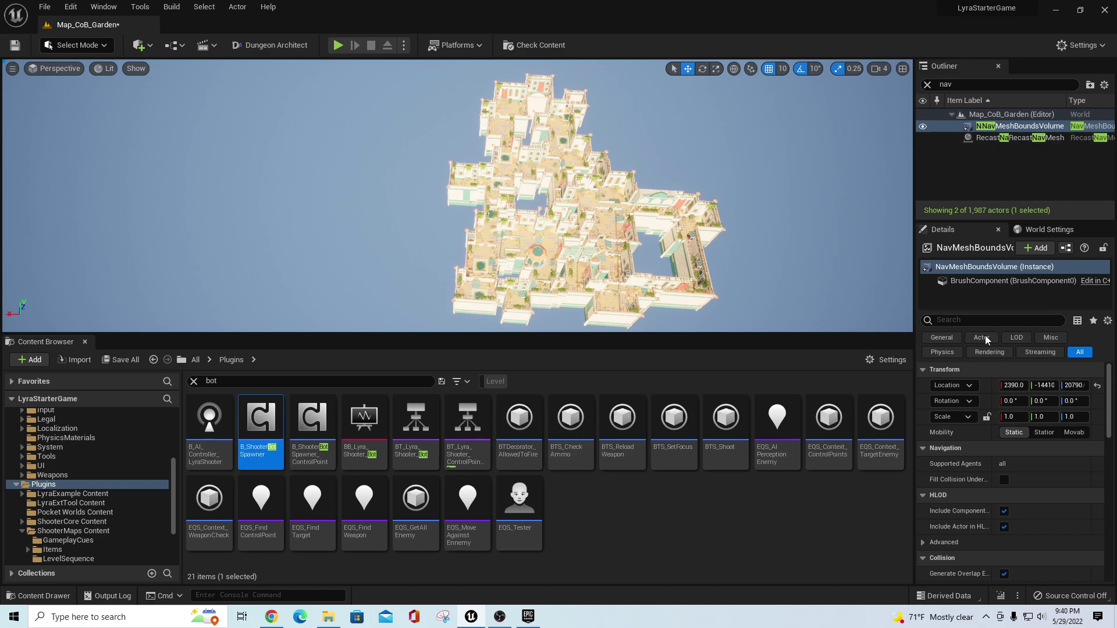
{"action": "left_click", "coordinate": [1011, 384]}
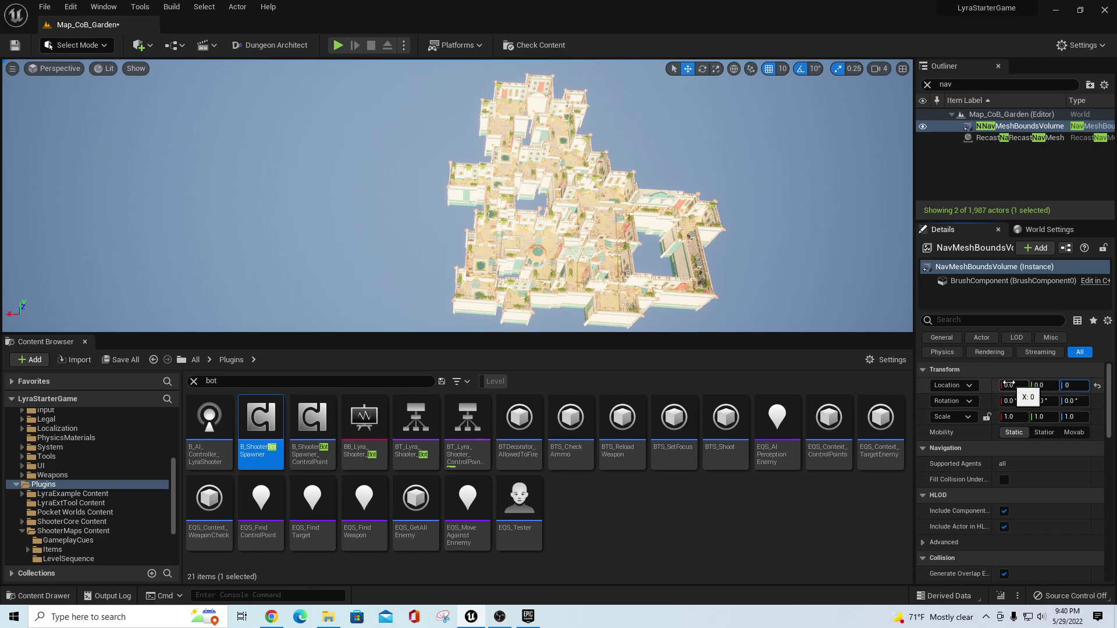
{"action": "type", "text": "0"}
{"action": "key", "text": "Tab"}
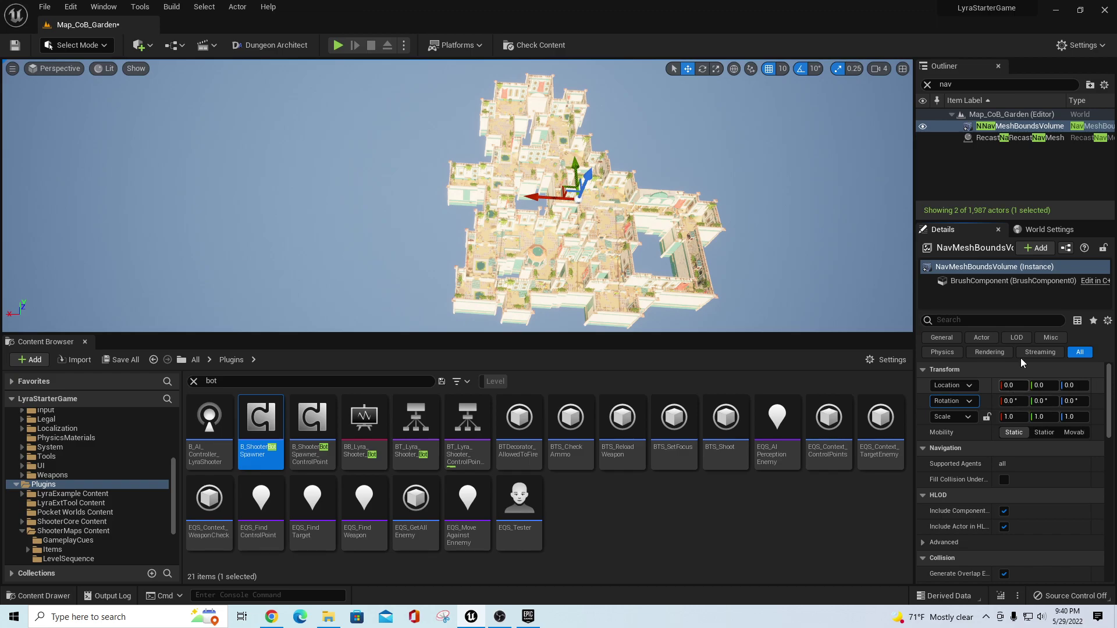
Set the NavMeshBoundsVolume's X and Y scale to 20.
{"action": "double_click", "coordinate": [992, 128]}
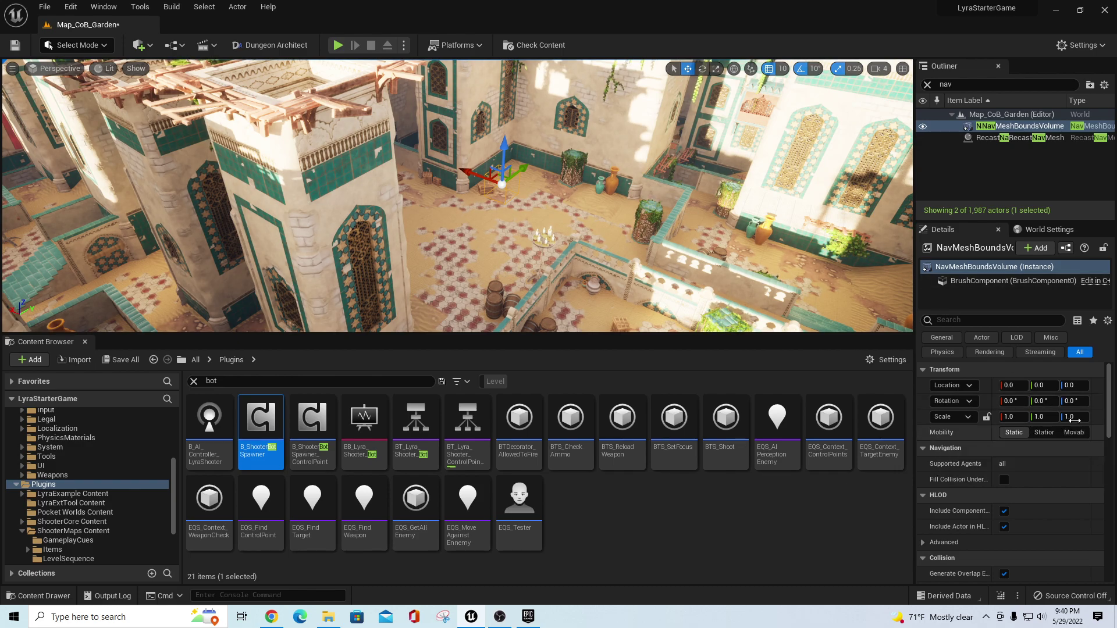
{"action": "left_click", "coordinate": [1009, 417]}
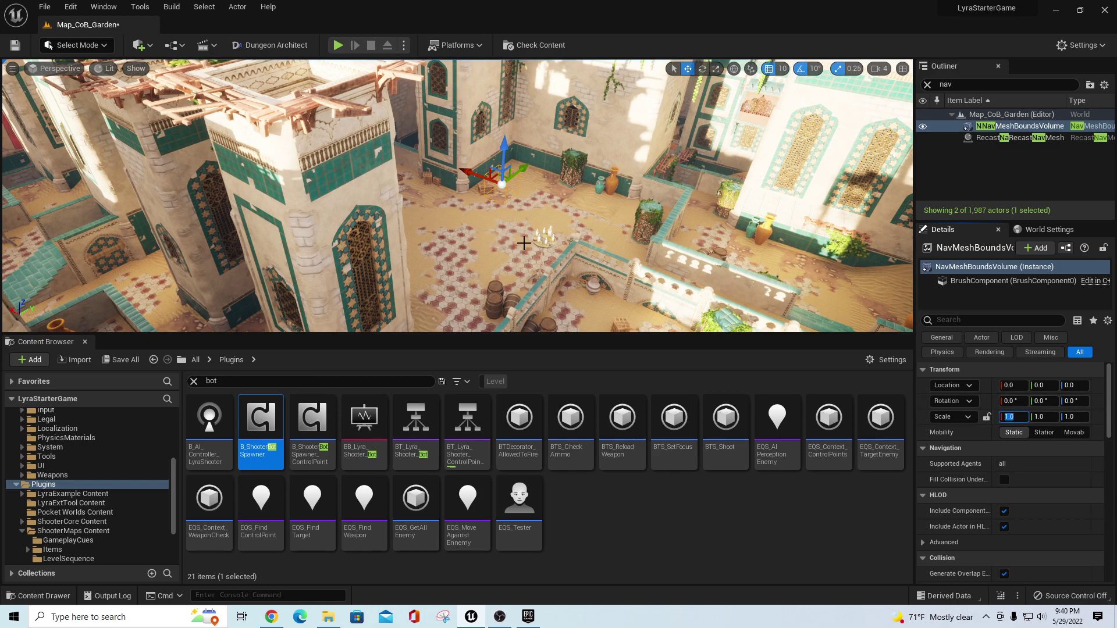
{"action": "right_click_drag", "start_coordinate": [511, 240], "coordinate": [581, 263]}
{"action": "key", "text": "s"}
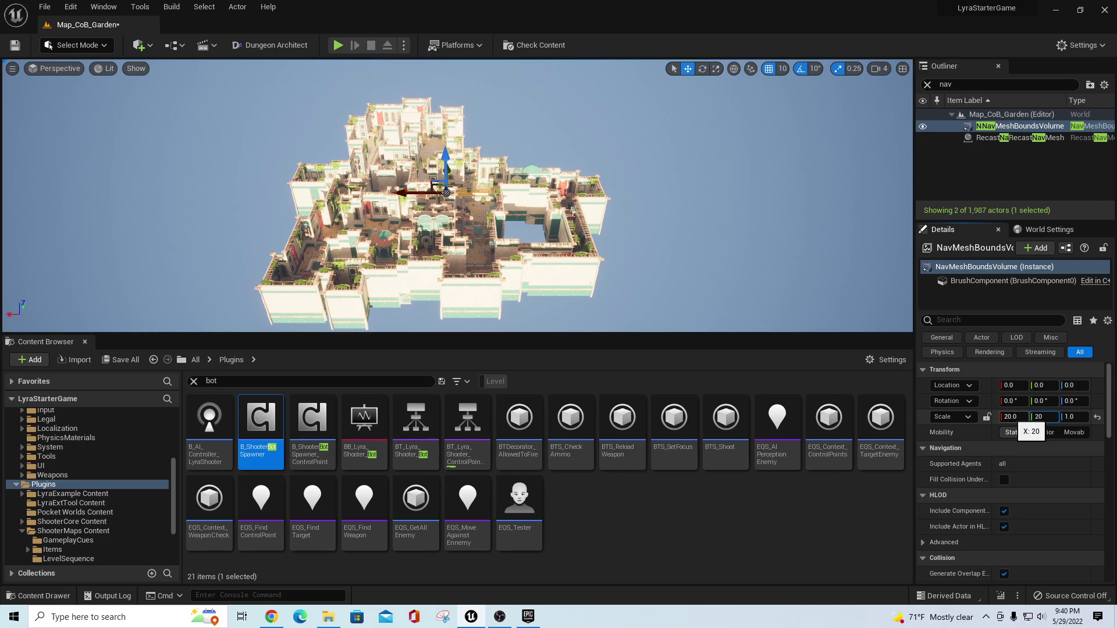
Set the NavMeshBoundsVolume's Z scale to 20 and raise the volume to a Z location of about 1100.
{"action": "double_click", "coordinate": [996, 128]}
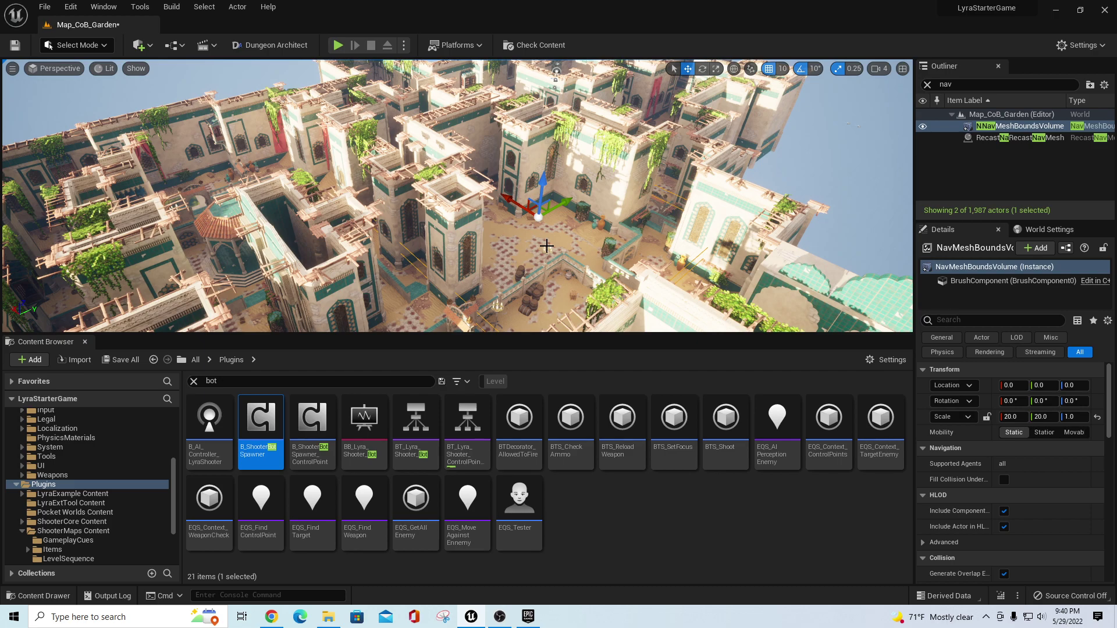
{"action": "left_click", "coordinate": [546, 246]}
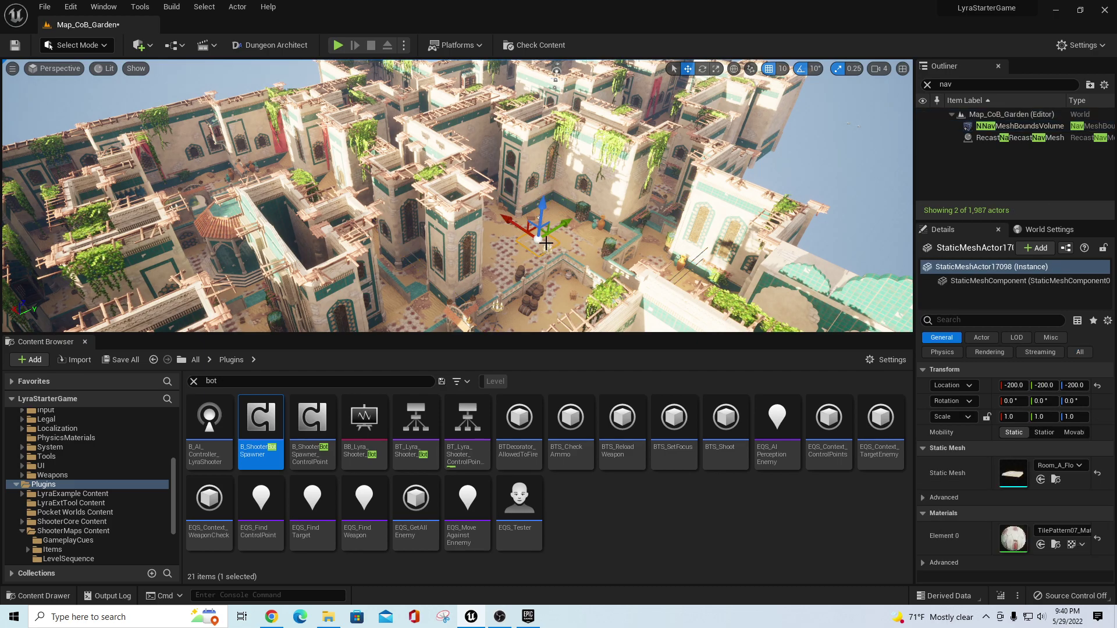
{"action": "left_click", "coordinate": [547, 206]}
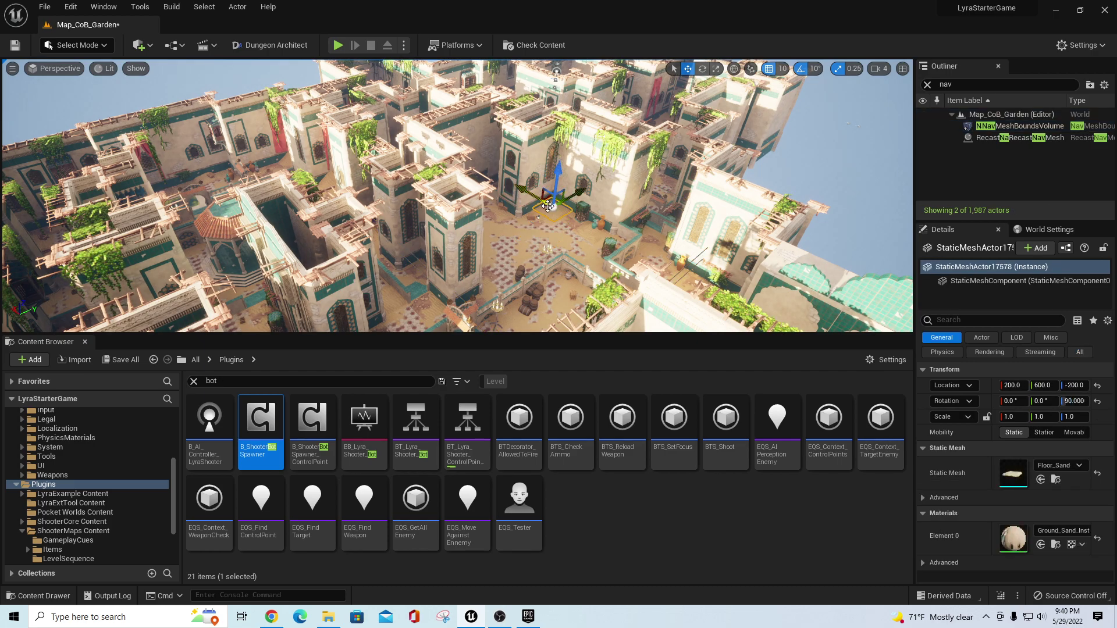
{"action": "double_click", "coordinate": [989, 126]}
{"action": "left_click_drag", "start_coordinate": [458, 170], "coordinate": [481, 156]}
{"action": "left_click", "coordinate": [1079, 418]}
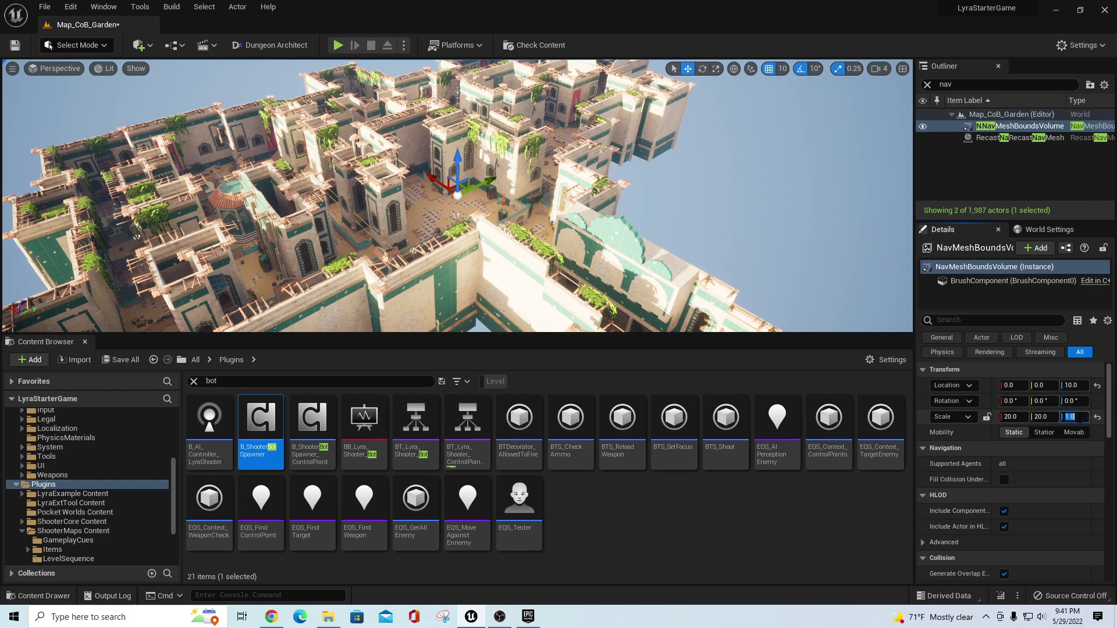
{"action": "type", "text": "20"}
{"action": "key", "text": "Return"}
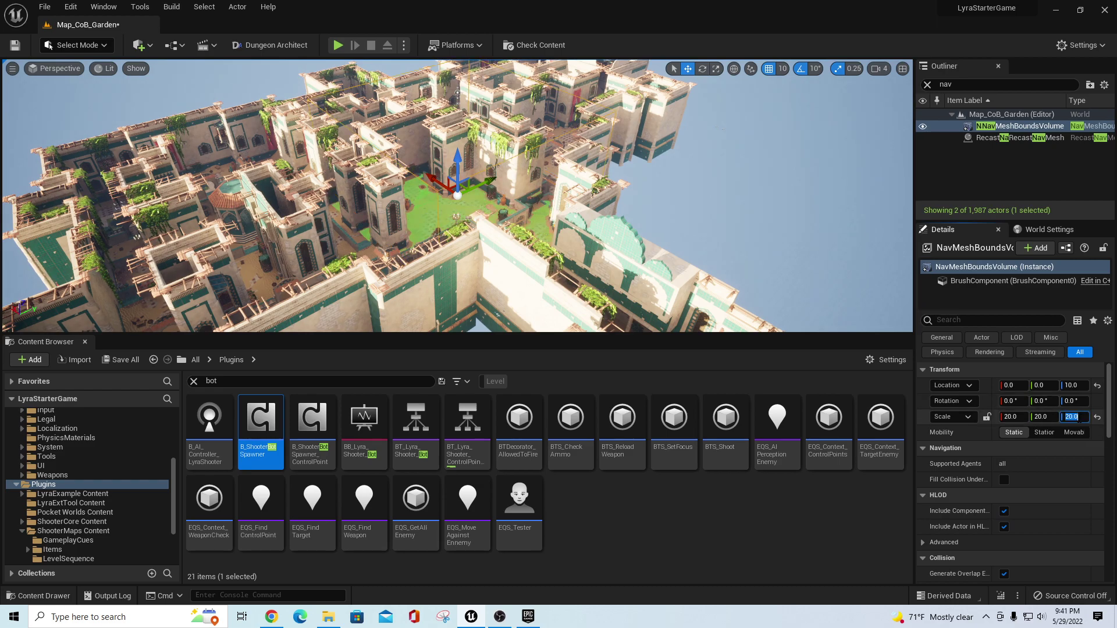
{"action": "left_click_drag", "start_coordinate": [461, 159], "coordinate": [476, 103]}
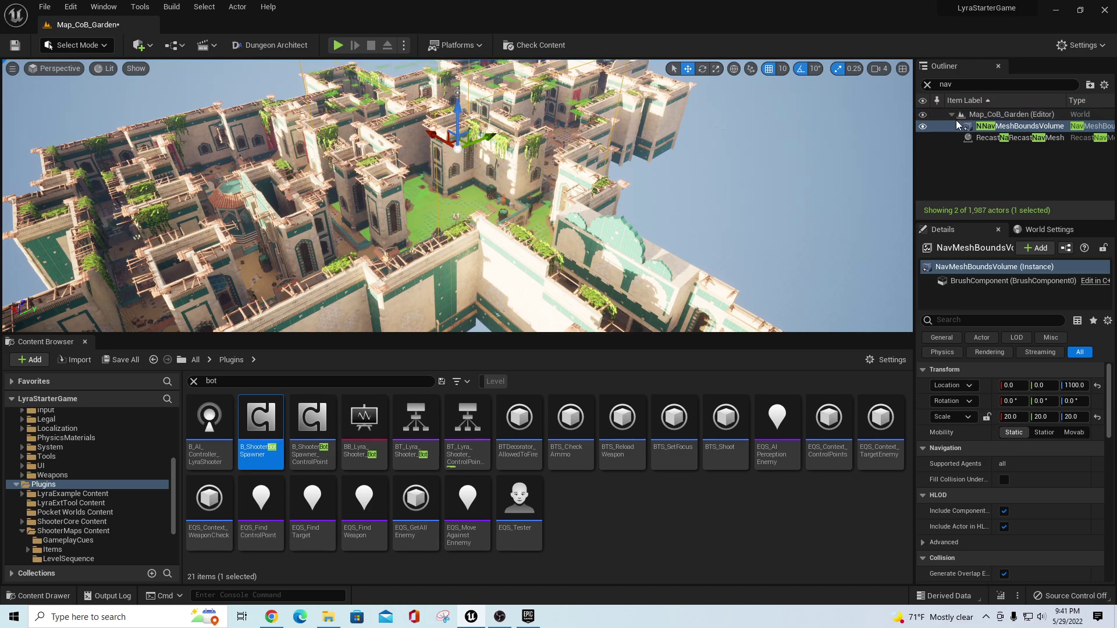
Set the NavMeshBoundsVolume's Y scale to 75 after trying 50, and check its coverage of the dungeon from above.
{"action": "scroll", "coordinate": [671, 145], "scroll_direction": "down", "scroll_amount": 3}
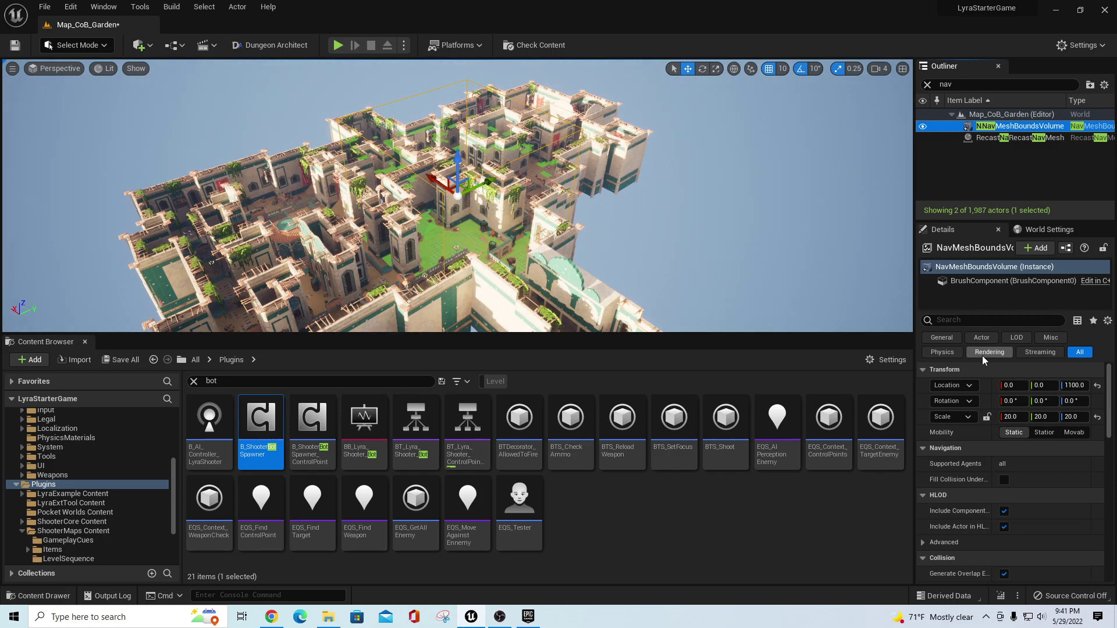
{"action": "left_click", "coordinate": [1043, 417]}
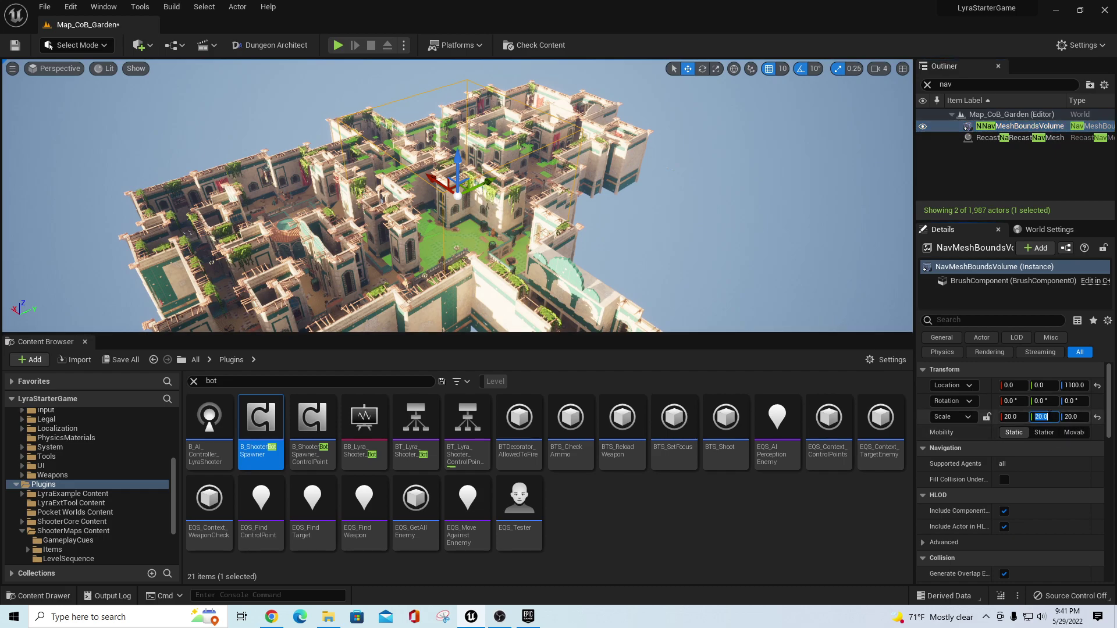
{"action": "type", "text": "50"}
{"action": "key", "text": "Return"}
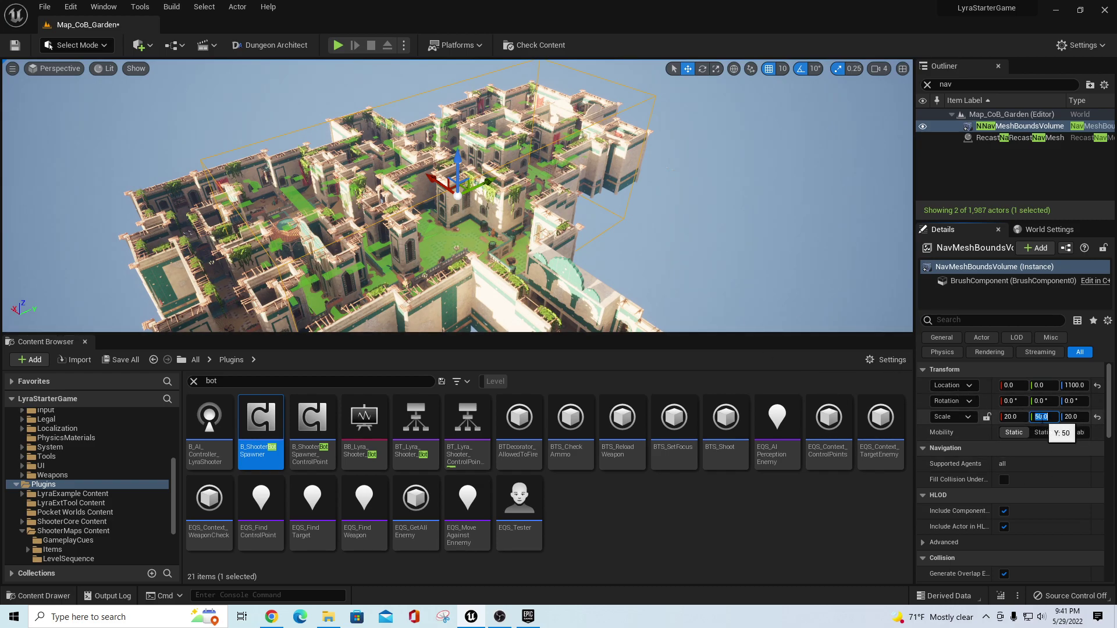
{"action": "type", "text": "75"}
{"action": "key", "text": "Return"}
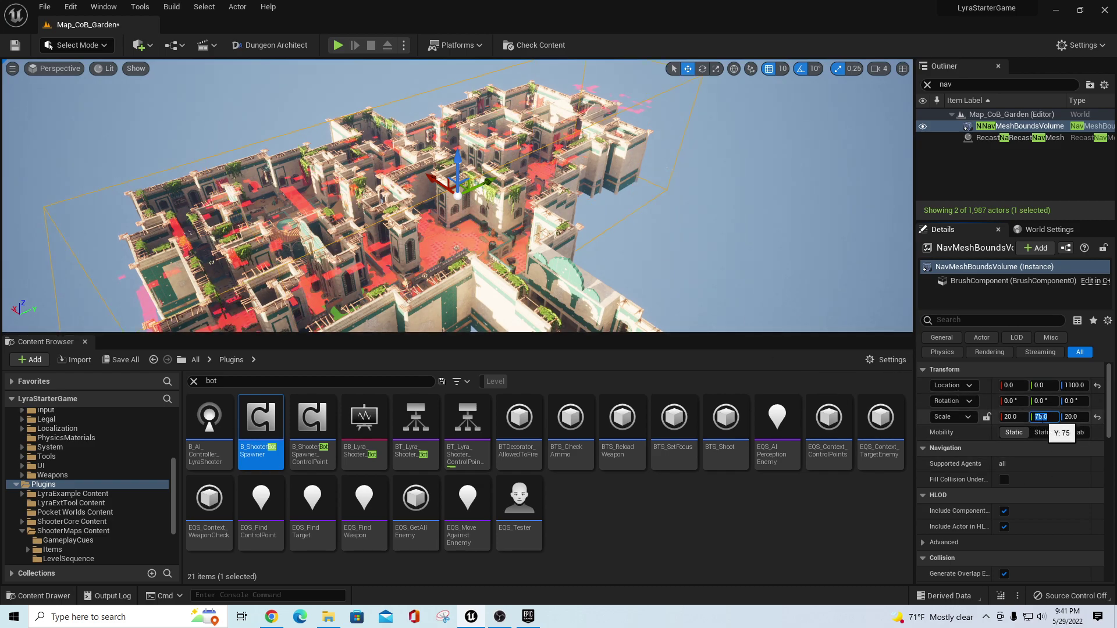
{"action": "right_click_drag", "start_coordinate": [825, 271], "coordinate": [845, 300]}
{"action": "key", "text": "w"}
{"action": "key", "text": "s"}
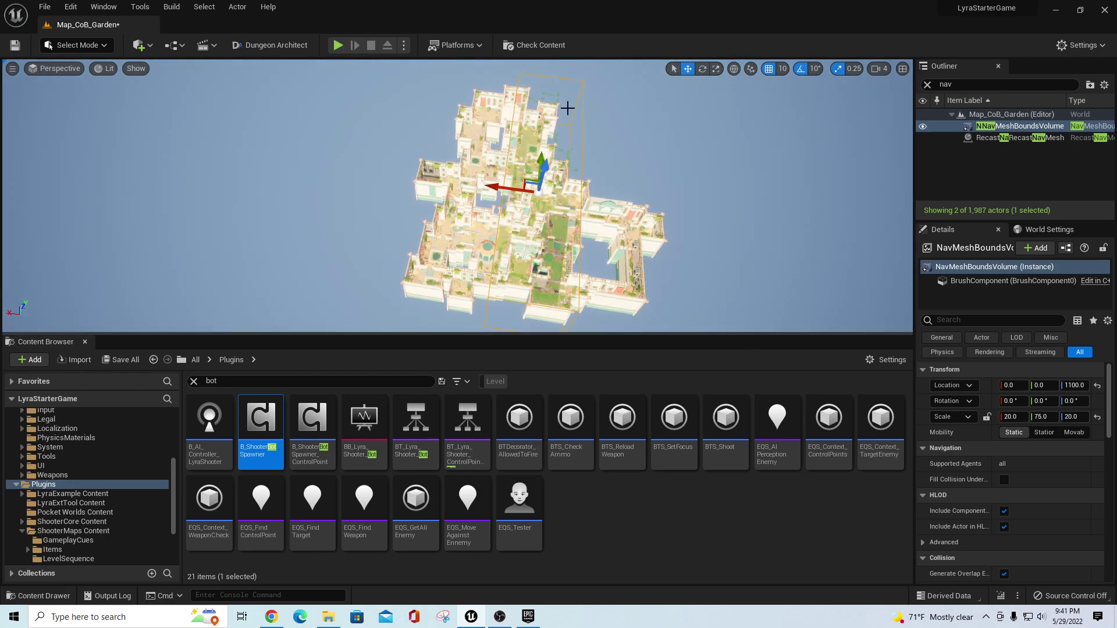
Set the NavMeshBoundsVolume's X scale to 75 after trying 50, and check the navmesh coverage across the dungeon.
{"action": "left_click", "coordinate": [1010, 417]}
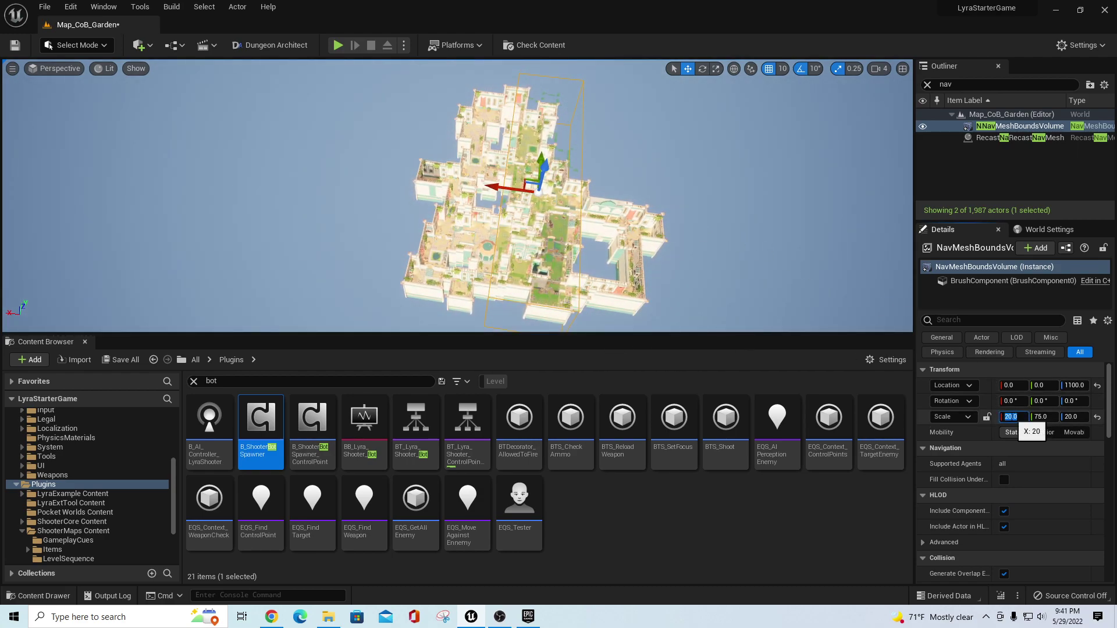
{"action": "type", "text": "50"}
{"action": "key", "text": "Return"}
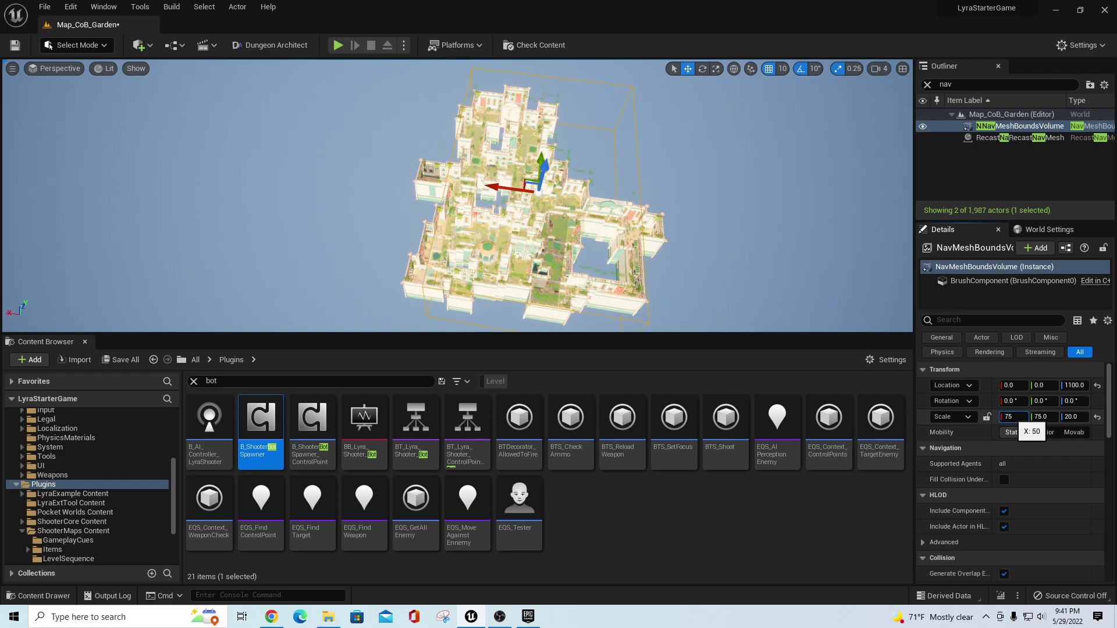
{"action": "key", "text": "Return"}
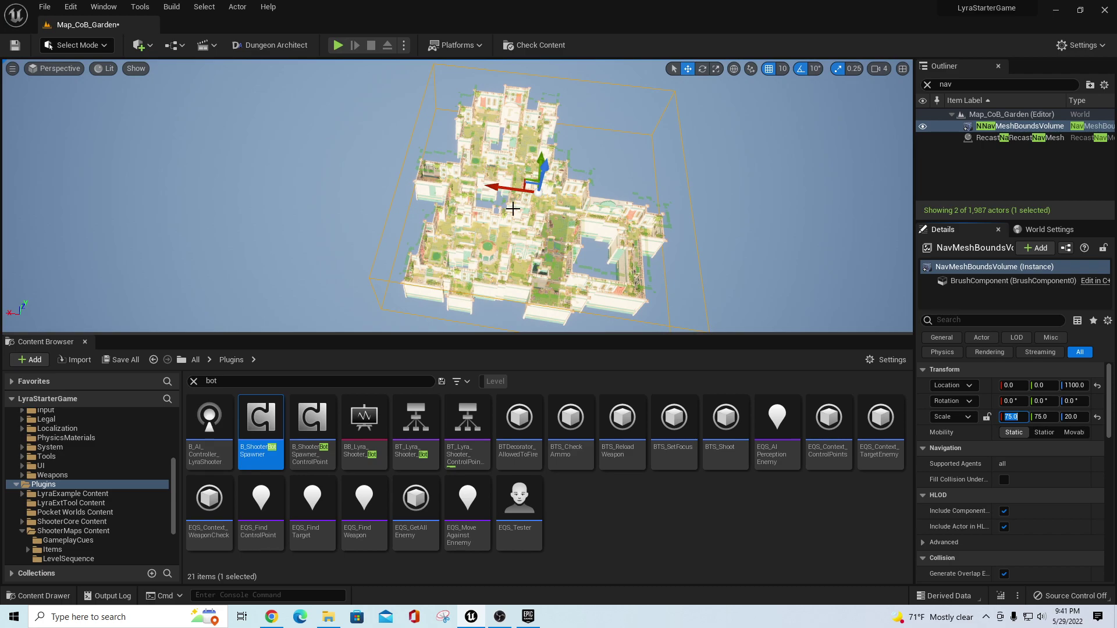
{"action": "left_click", "coordinate": [488, 187]}
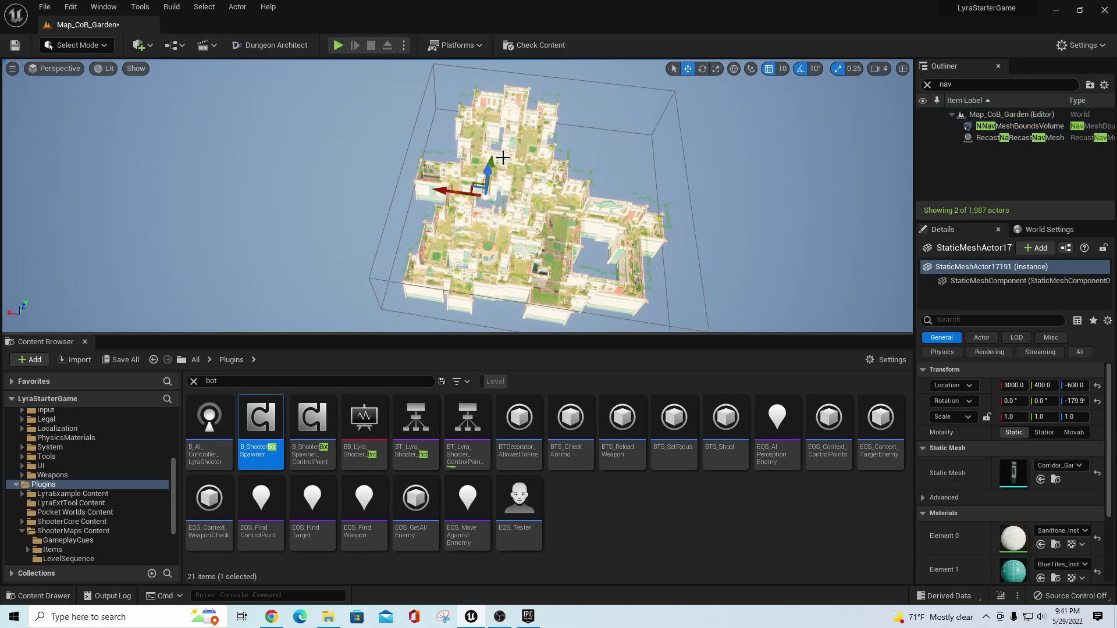
{"action": "key", "text": "w"}
{"action": "right_click_drag", "start_coordinate": [488, 187], "coordinate": [512, 157]}
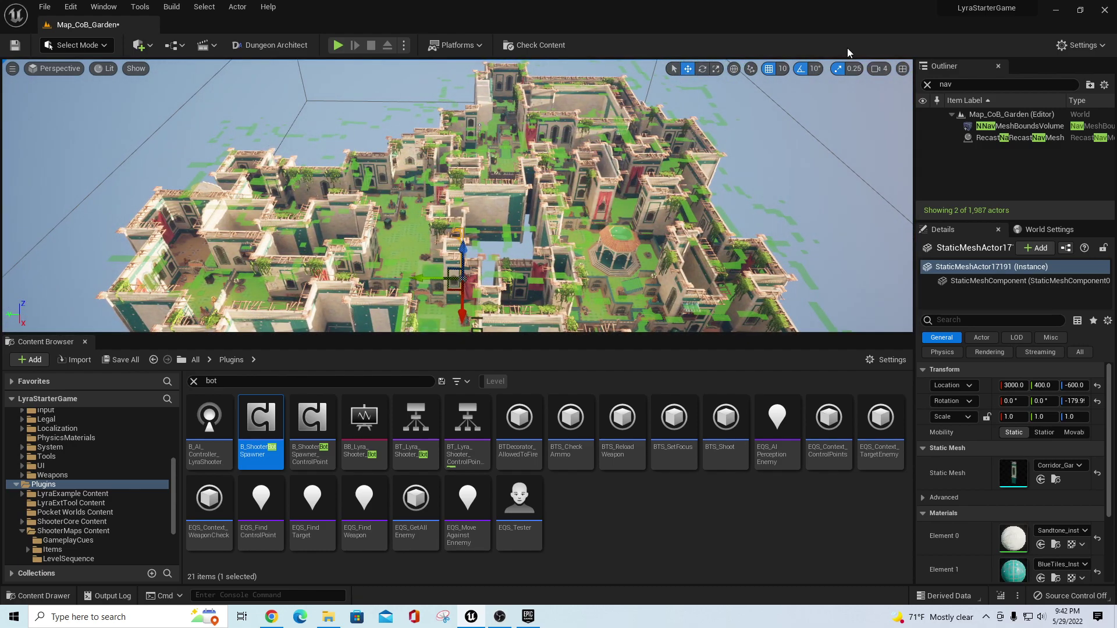
Lower the NavMeshBoundsVolume to a Z location of about -390, around the dungeon floors.
{"action": "double_click", "coordinate": [1034, 127]}
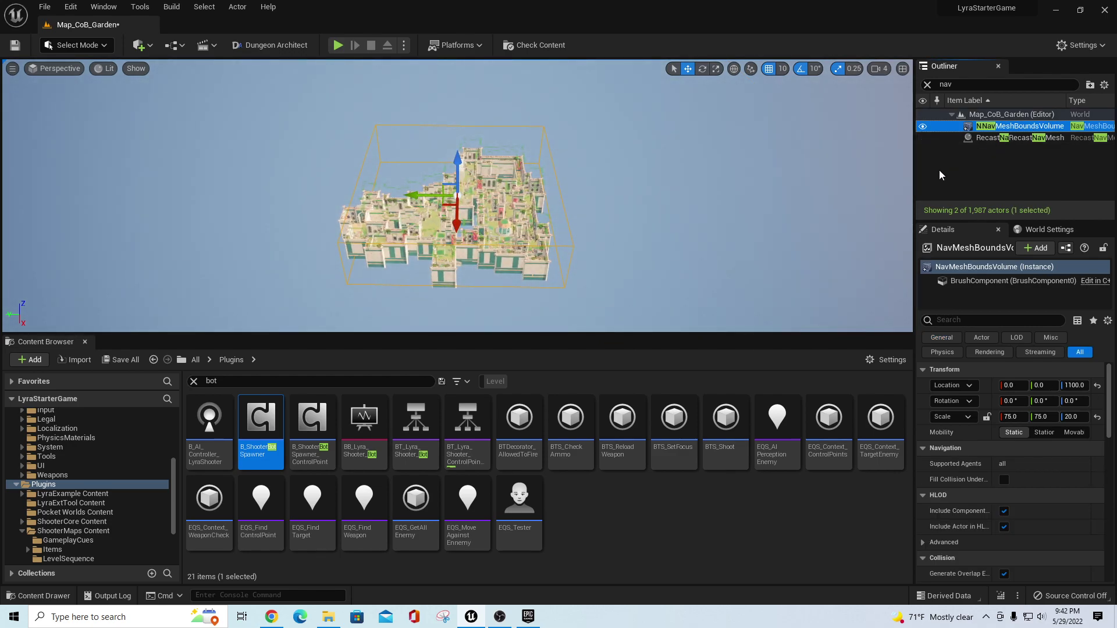
{"action": "left_click", "coordinate": [1072, 417]}
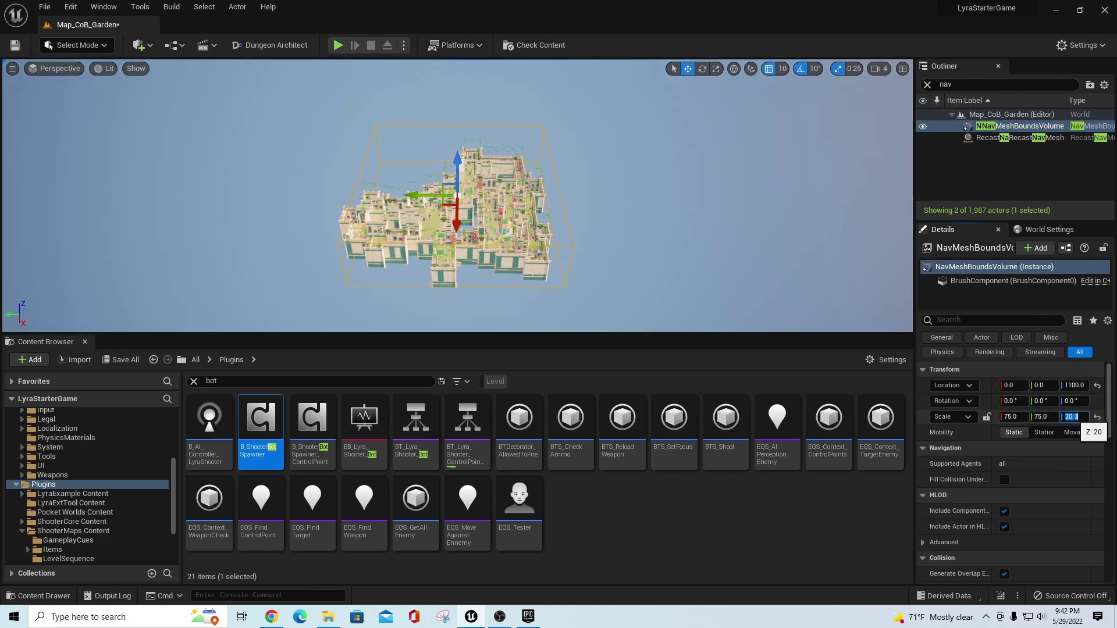
{"action": "left_click_drag", "start_coordinate": [461, 157], "coordinate": [461, 172]}
{"action": "right_click_drag", "start_coordinate": [461, 173], "coordinate": [432, 195]}
{"action": "key", "text": "w"}
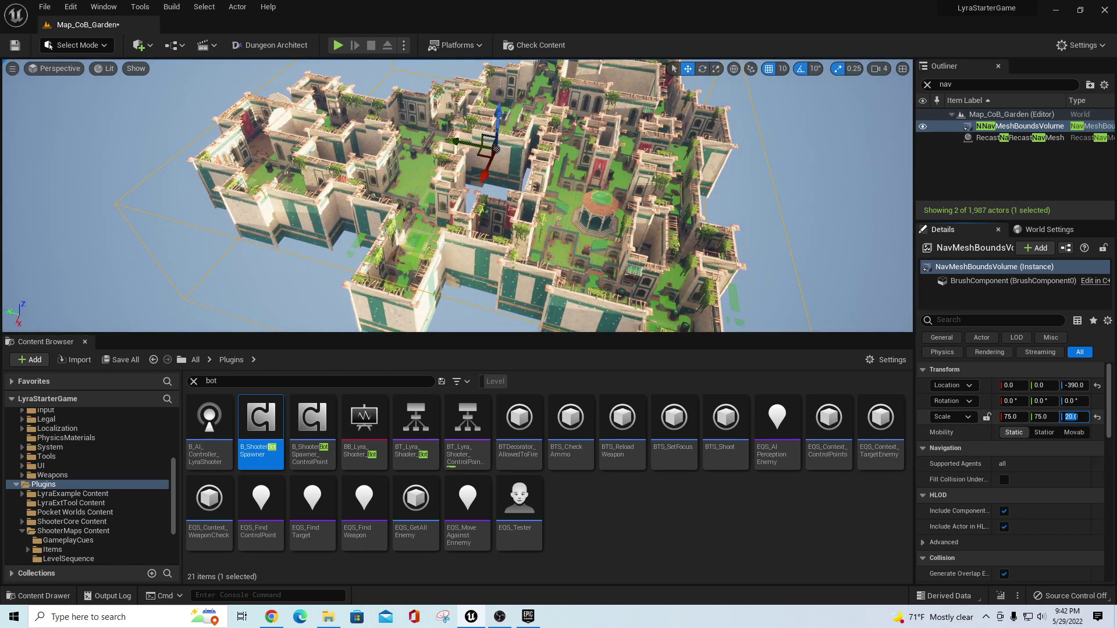
Set the NavMeshBoundsVolume's Z scale to 10 and save the level.
{"action": "type", "text": "10"}
{"action": "key", "text": "Return"}
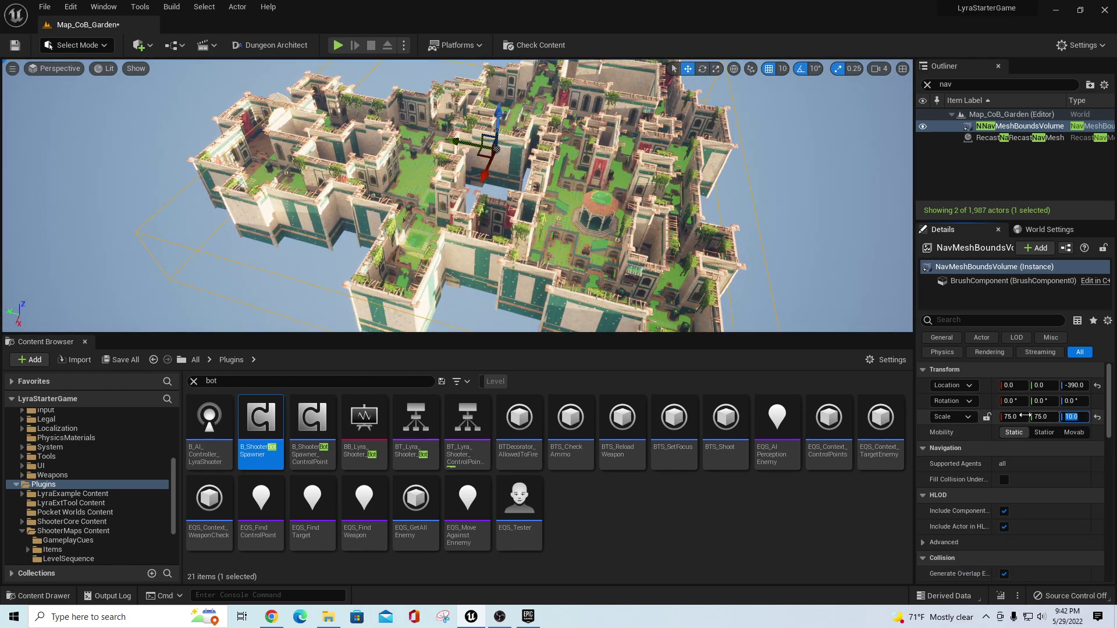
{"action": "right_click_drag", "start_coordinate": [725, 265], "coordinate": [739, 352]}
{"action": "left_click", "coordinate": [15, 46]}
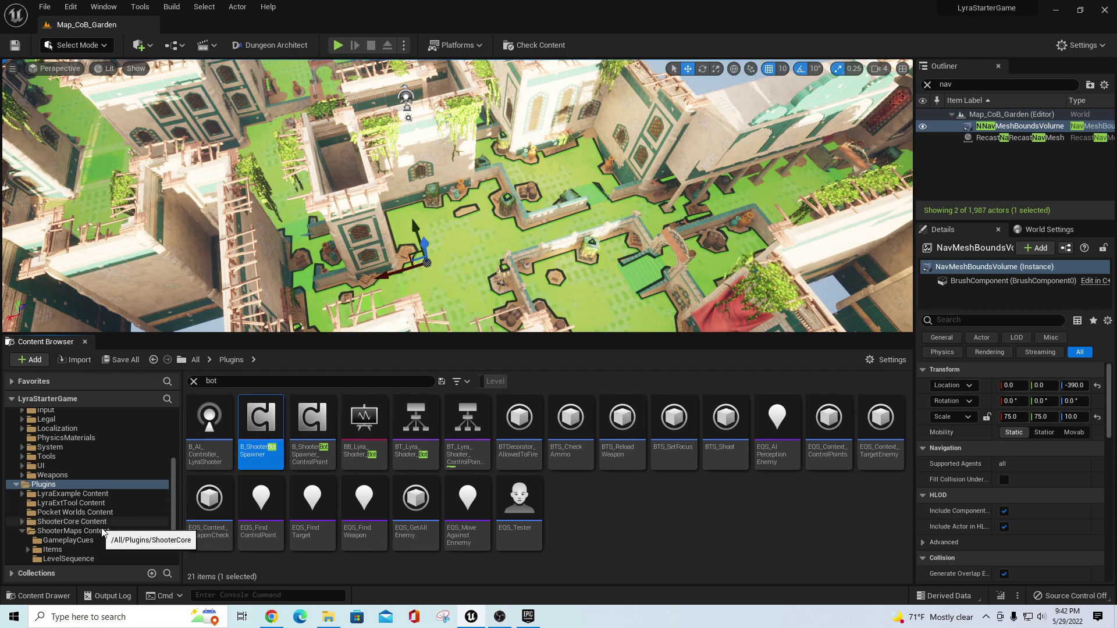
Open the ShooterMaps System Playlists folder and clear the asset search filter.
{"action": "scroll", "coordinate": [108, 532], "scroll_direction": "down", "scroll_amount": 3}
{"action": "left_click", "coordinate": [64, 541]}
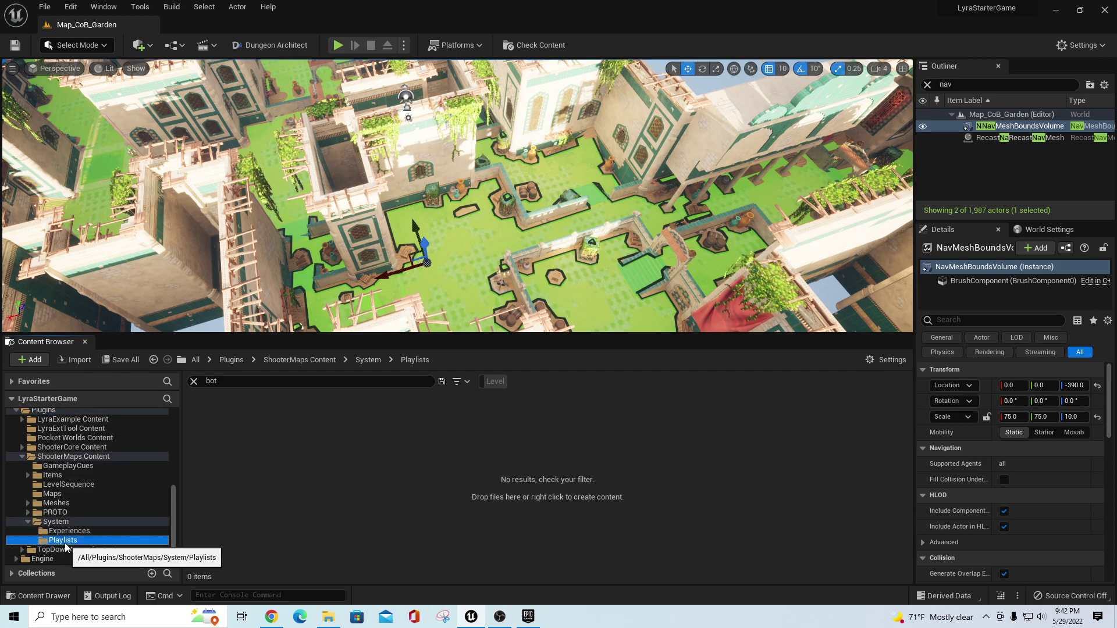
{"action": "left_click", "coordinate": [195, 381]}
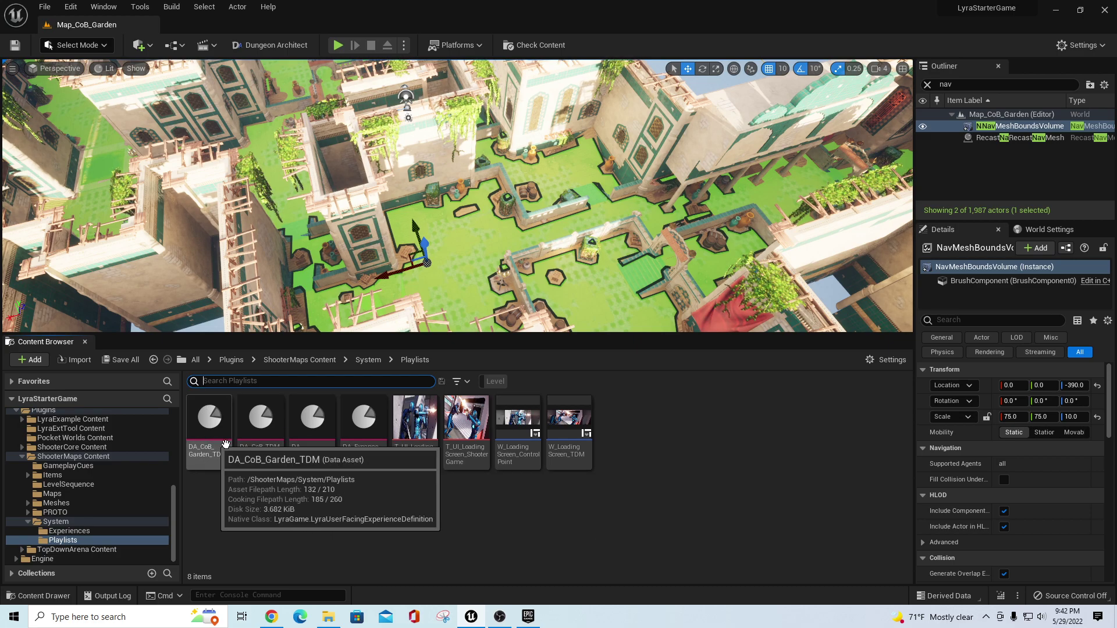
Play the level in the editor and quit the match to the Lyra main menu.
{"action": "left_click", "coordinate": [338, 44]}
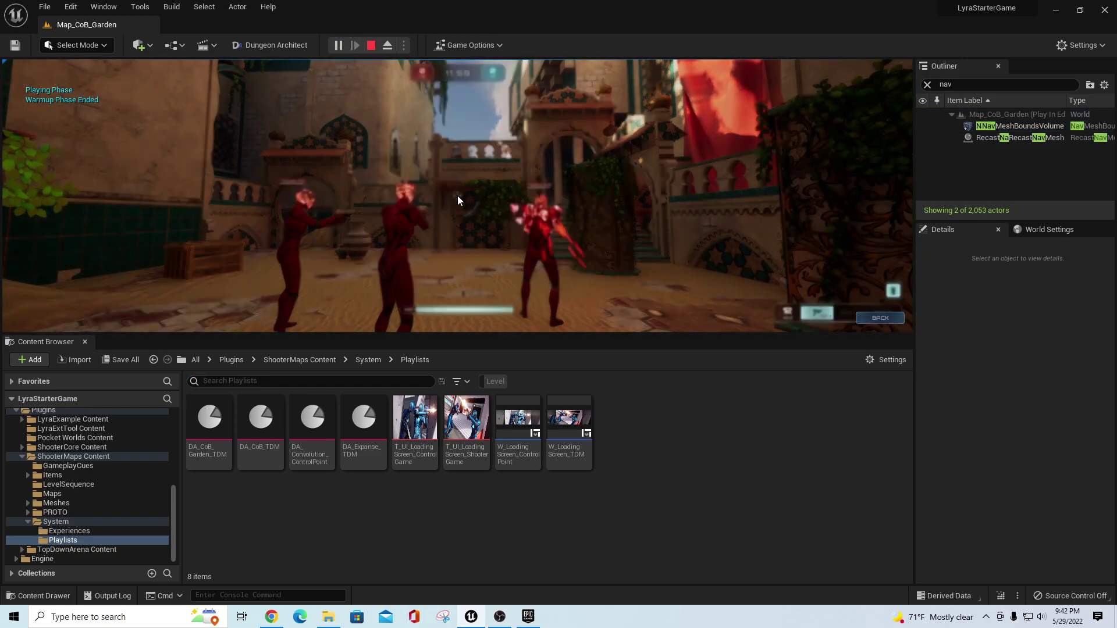
{"action": "key", "text": "Escape"}
{"action": "left_click", "coordinate": [456, 194]}
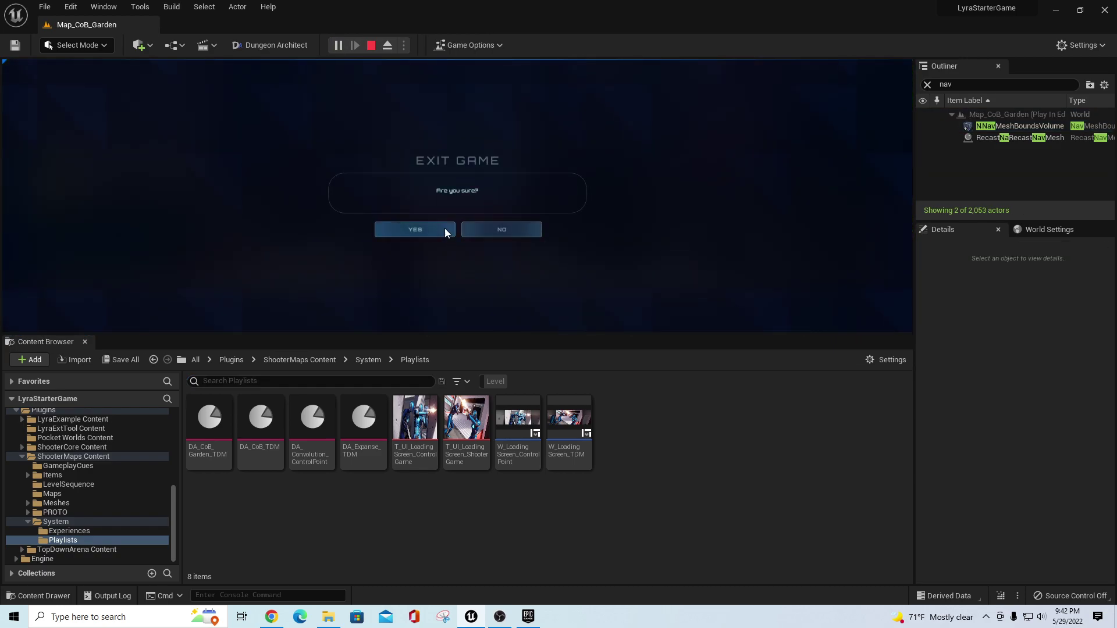
{"action": "left_click", "coordinate": [424, 229]}
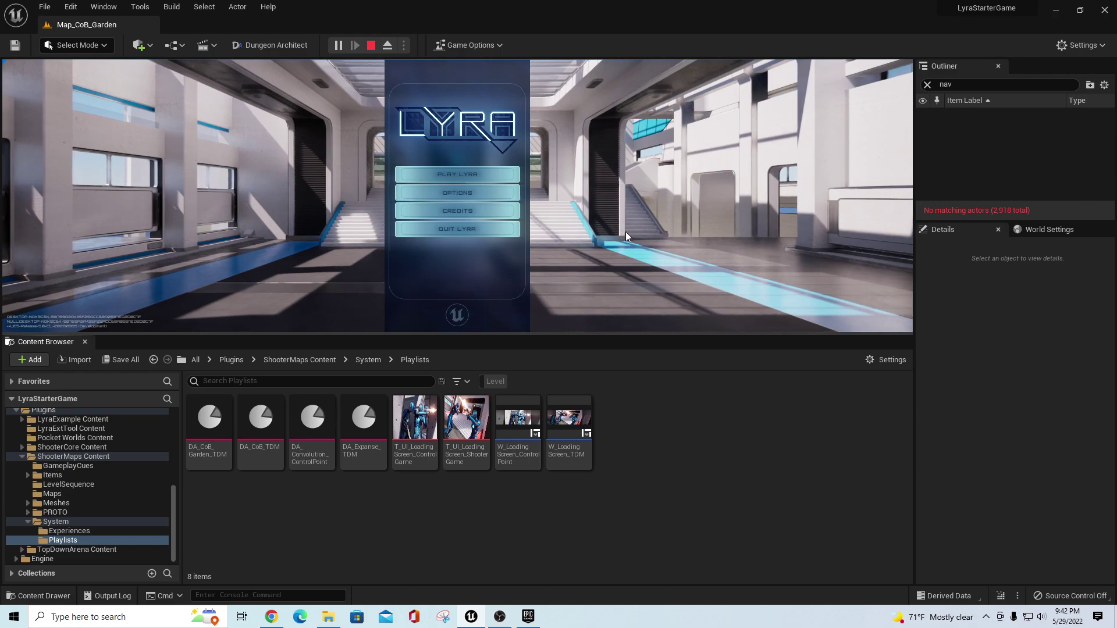
Make the viewport full screen and host a CoB Garden TDM game with bots enabled.
{"action": "key", "text": "F8"}
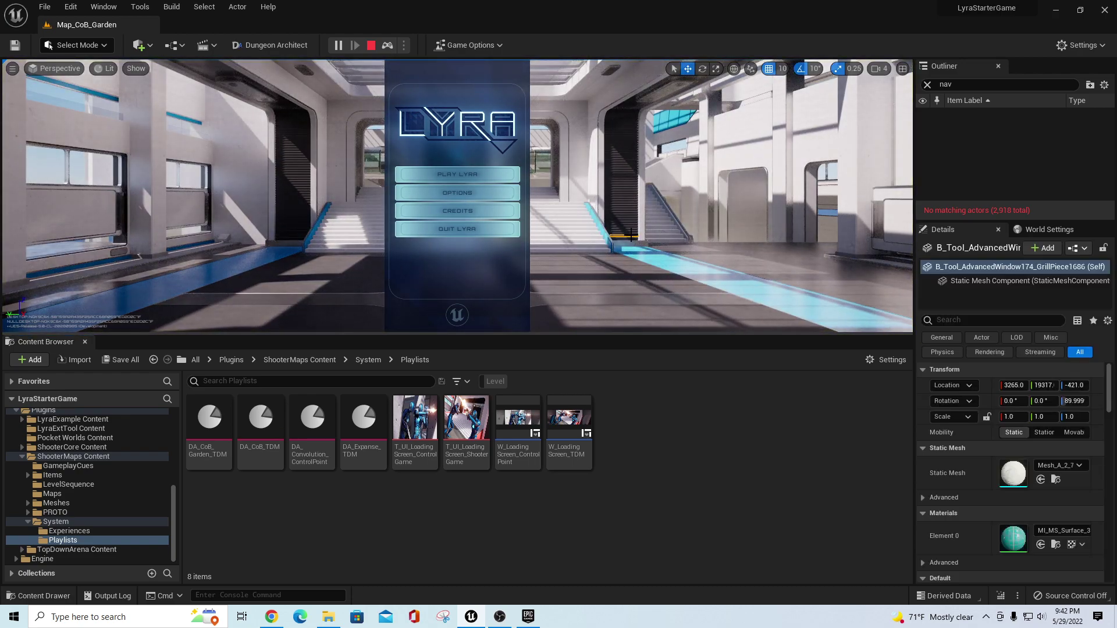
{"action": "key", "text": "F11"}
{"action": "left_click", "coordinate": [608, 262]}
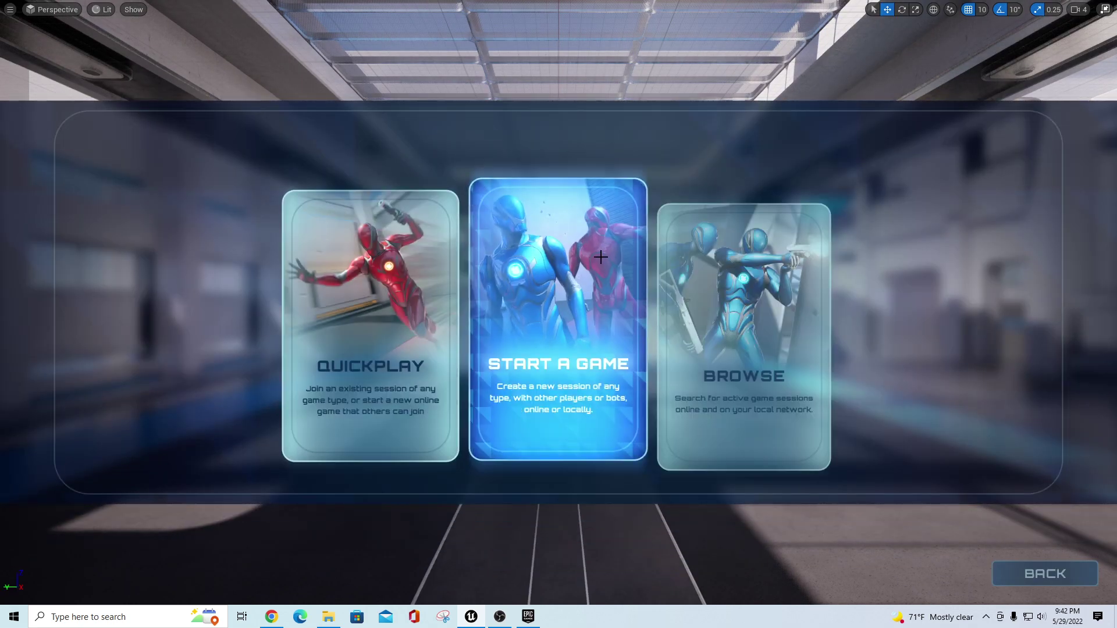
{"action": "left_click", "coordinate": [553, 295]}
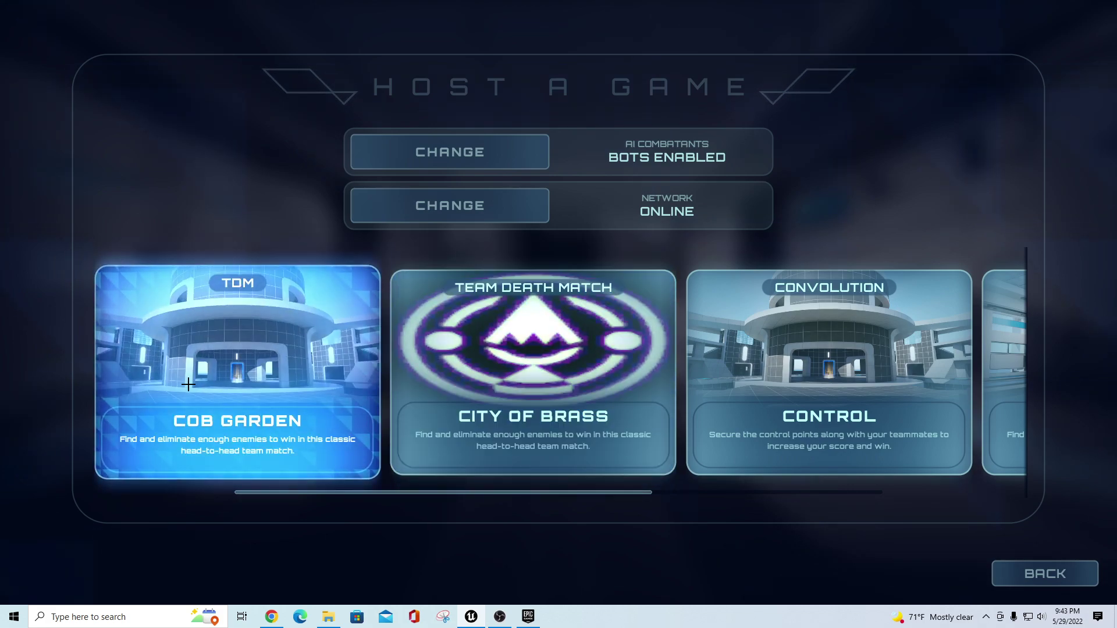
{"action": "left_click", "coordinate": [188, 384]}
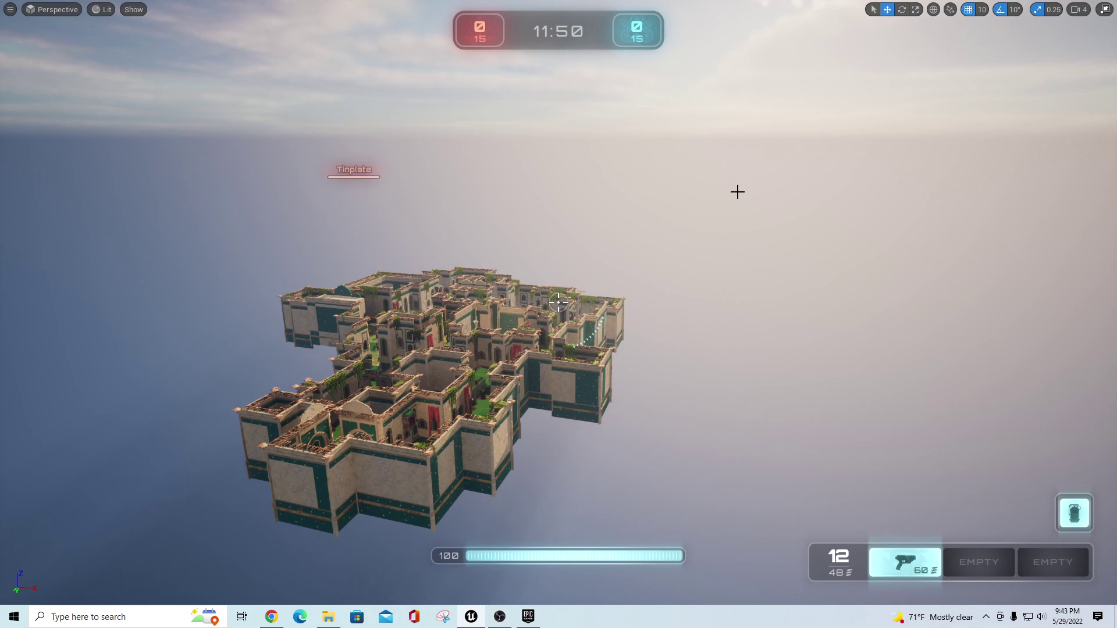
End the play session and restore the viewport from full screen.
{"action": "key", "text": "Escape"}
{"action": "right_click_drag", "start_coordinate": [761, 197], "coordinate": [687, 239]}
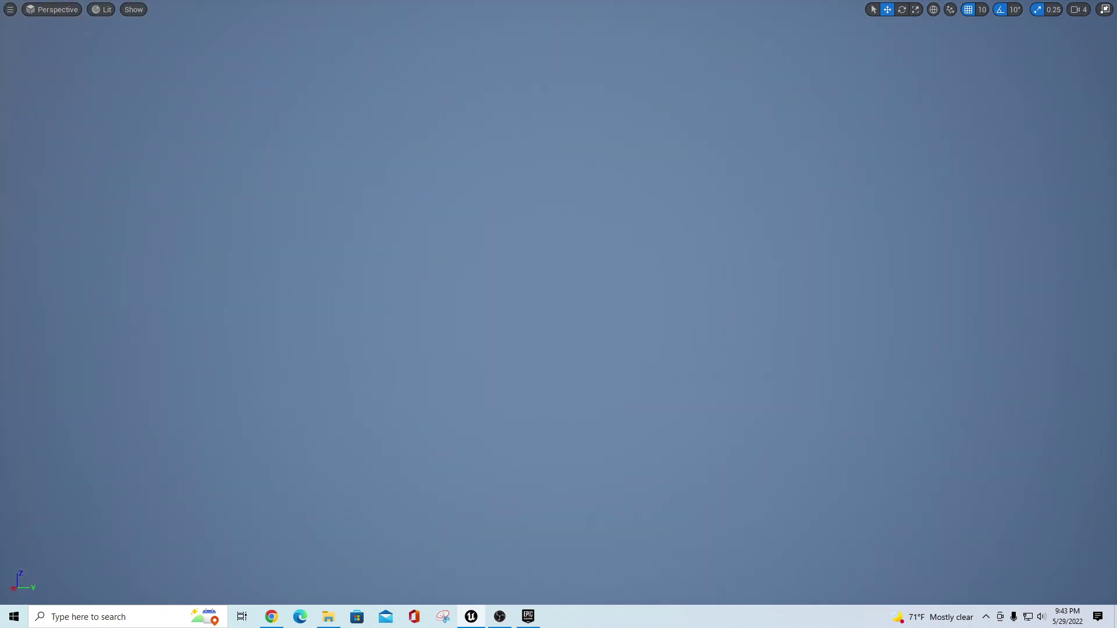
{"action": "key", "text": "F11"}
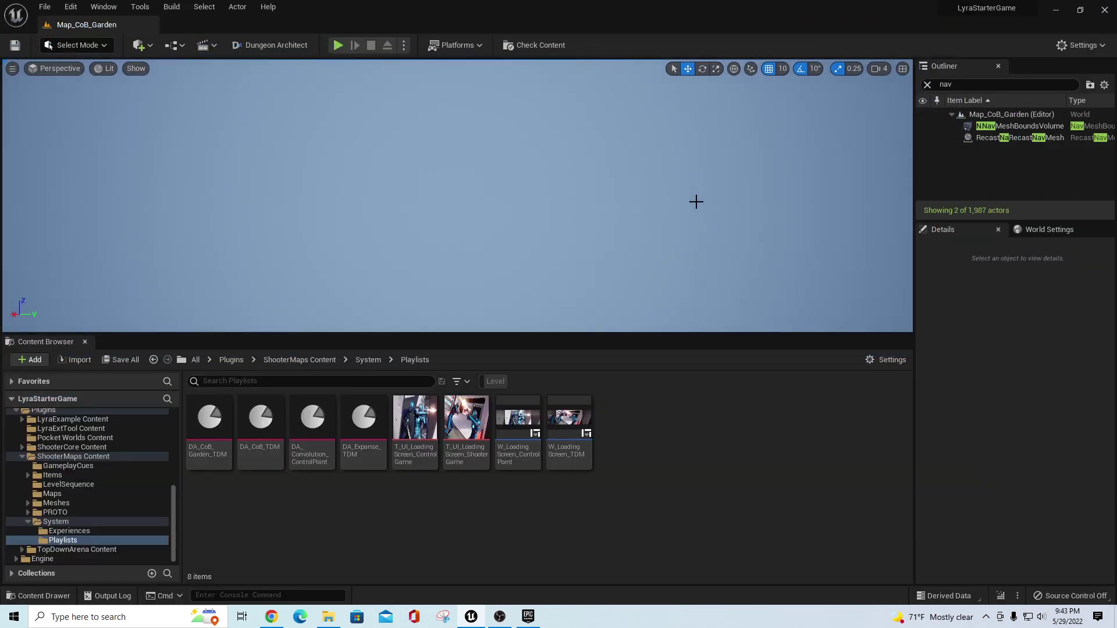
Clear the Outliner's search filter and enlarge the Outliner to list all the level's actors.
{"action": "double_click", "coordinate": [994, 128]}
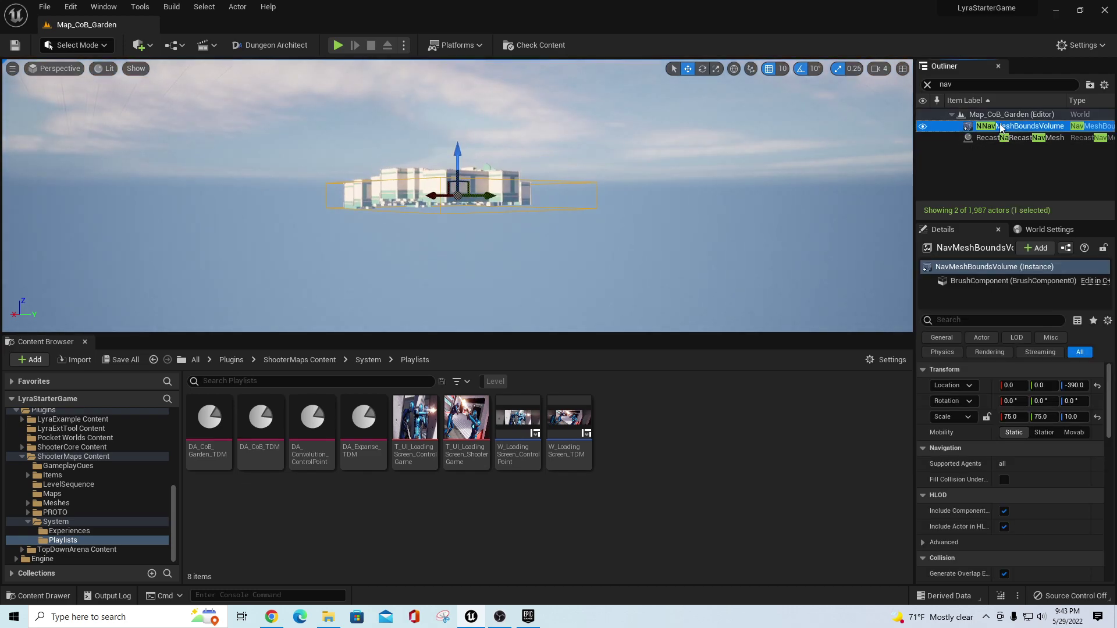
{"action": "left_click", "coordinate": [928, 85]}
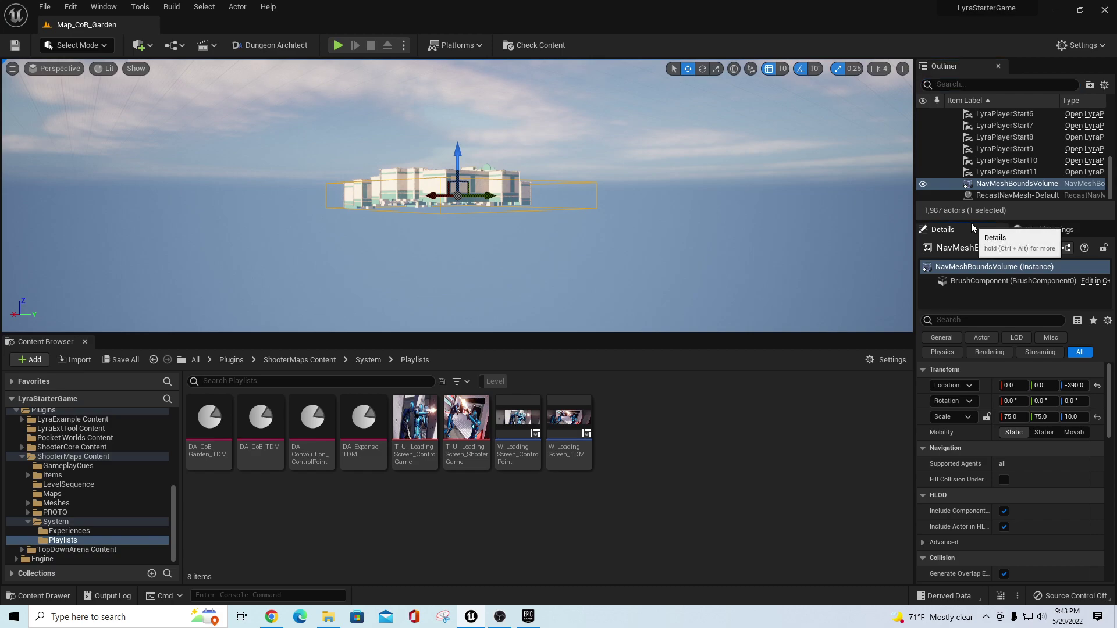
{"action": "left_click_drag", "start_coordinate": [971, 222], "coordinate": [954, 445]}
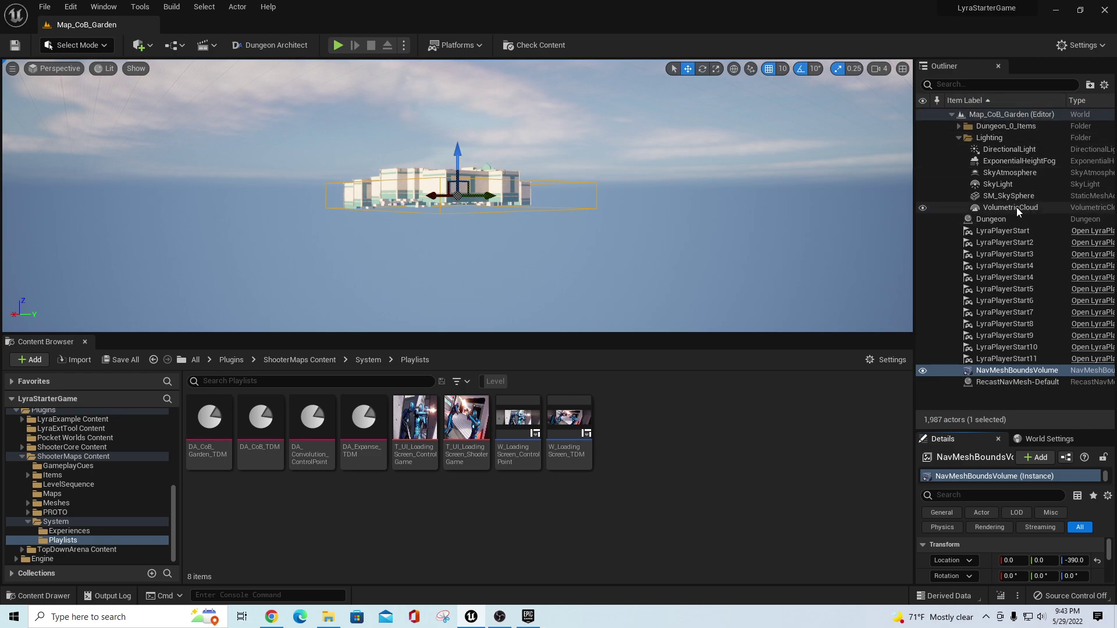
Locate the Dungeon actor and LyraPlayerStart in the viewport to compare their positions.
{"action": "double_click", "coordinate": [992, 219]}
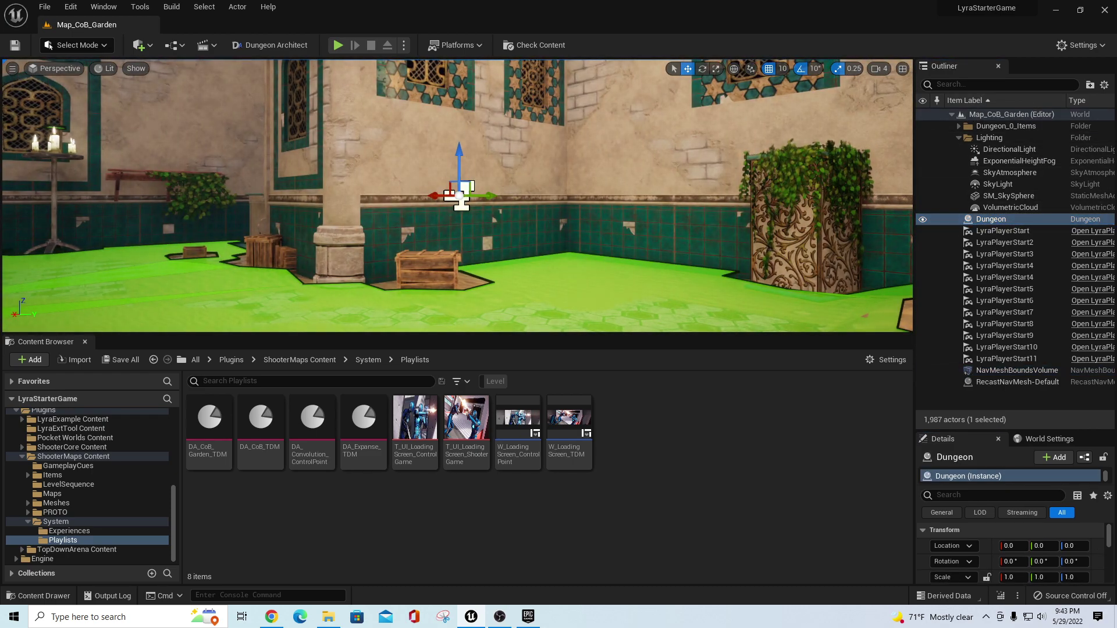
{"action": "right_click_drag", "start_coordinate": [457, 195], "coordinate": [495, 256]}
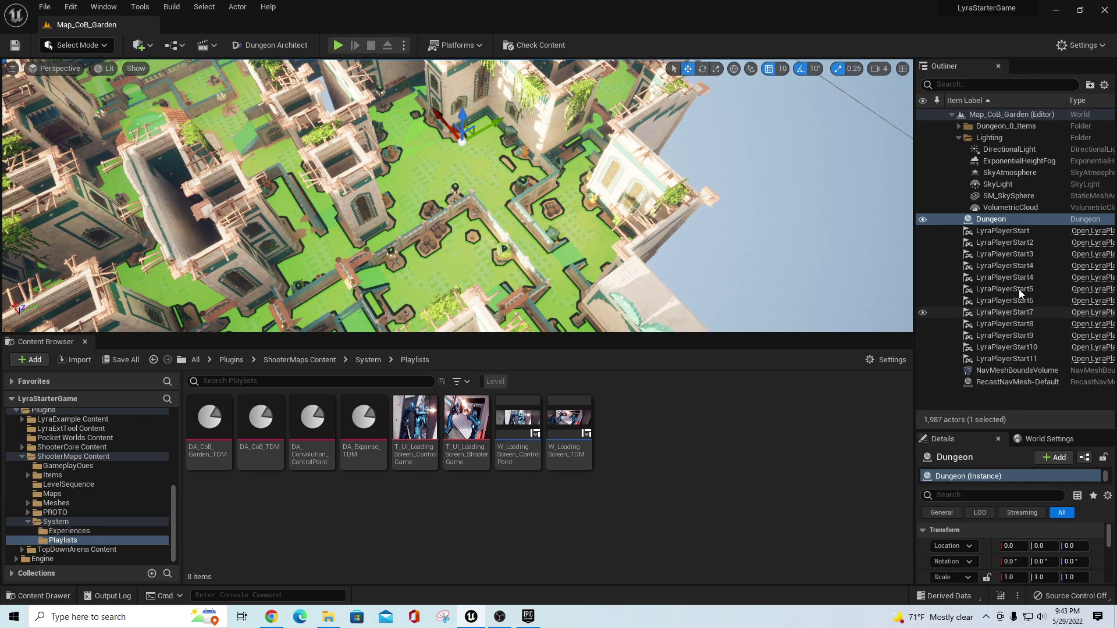
{"action": "double_click", "coordinate": [1011, 232]}
{"action": "right_click_drag", "start_coordinate": [615, 264], "coordinate": [681, 275]}
{"action": "key", "text": "s"}
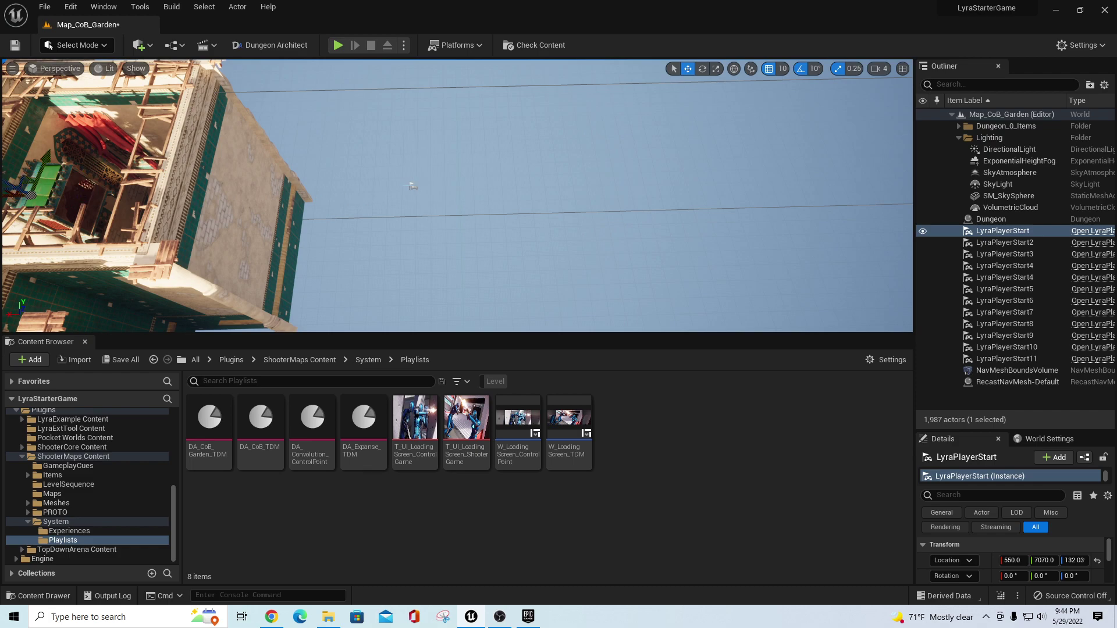
Move LyraPlayerStart2 onto the dungeon's navmesh area, at about X 910 and Y 6310.
{"action": "left_click", "coordinate": [412, 187]}
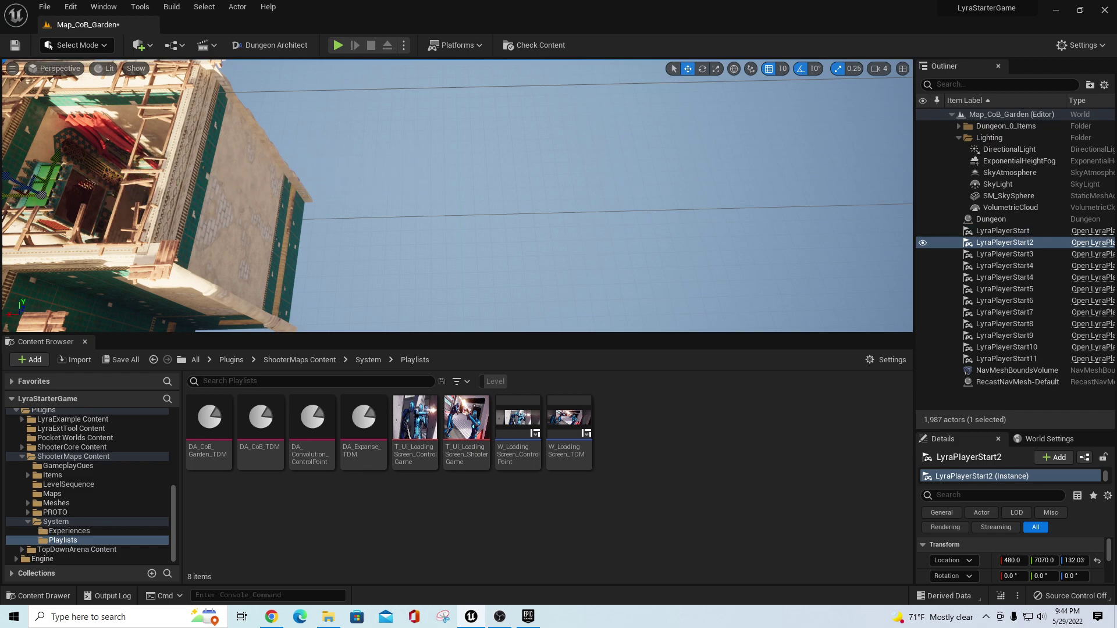
{"action": "right_click_drag", "start_coordinate": [49, 227], "coordinate": [175, 203]}
{"action": "key", "text": "a"}
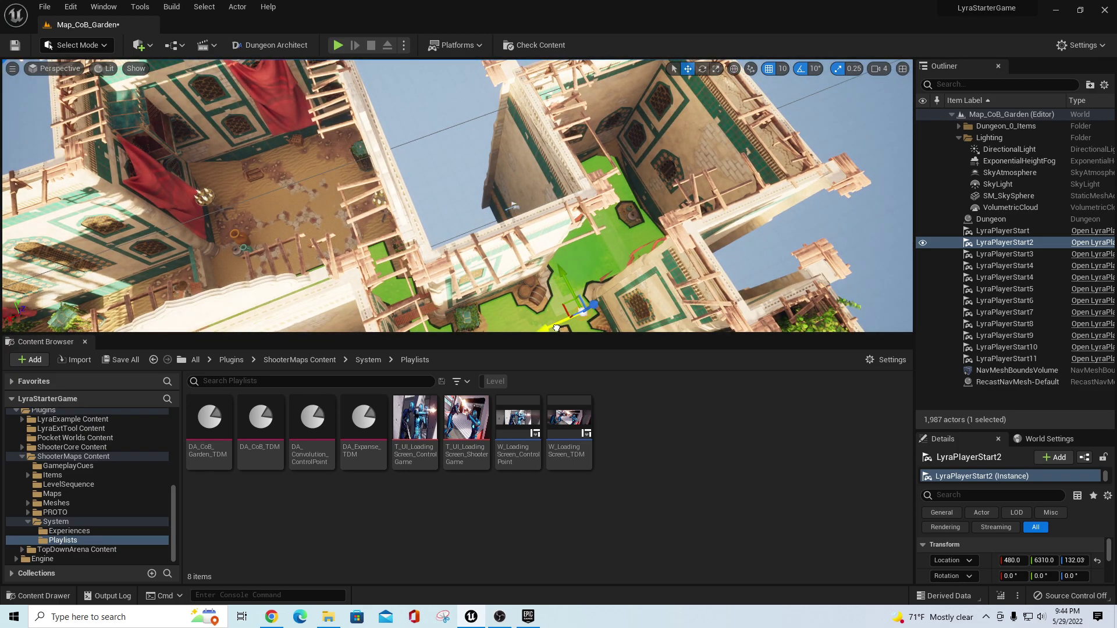
{"action": "left_click_drag", "start_coordinate": [331, 325], "coordinate": [328, 333]}
{"action": "right_click_drag", "start_coordinate": [351, 256], "coordinate": [349, 265]}
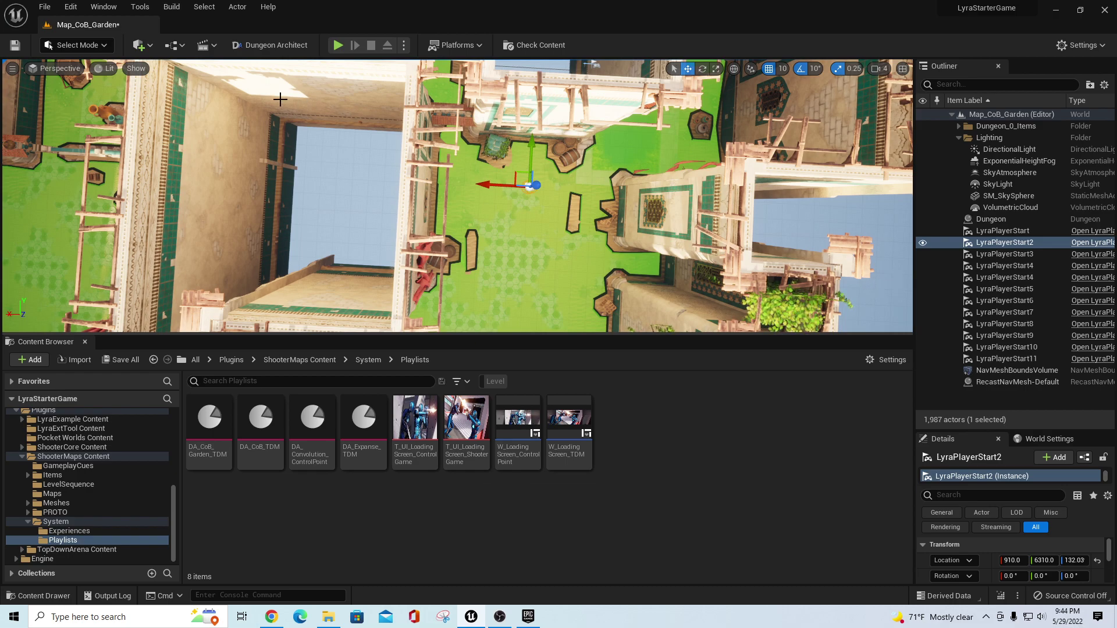
Play the level to test the player start placement, and stop the play session.
{"action": "left_click", "coordinate": [337, 45]}
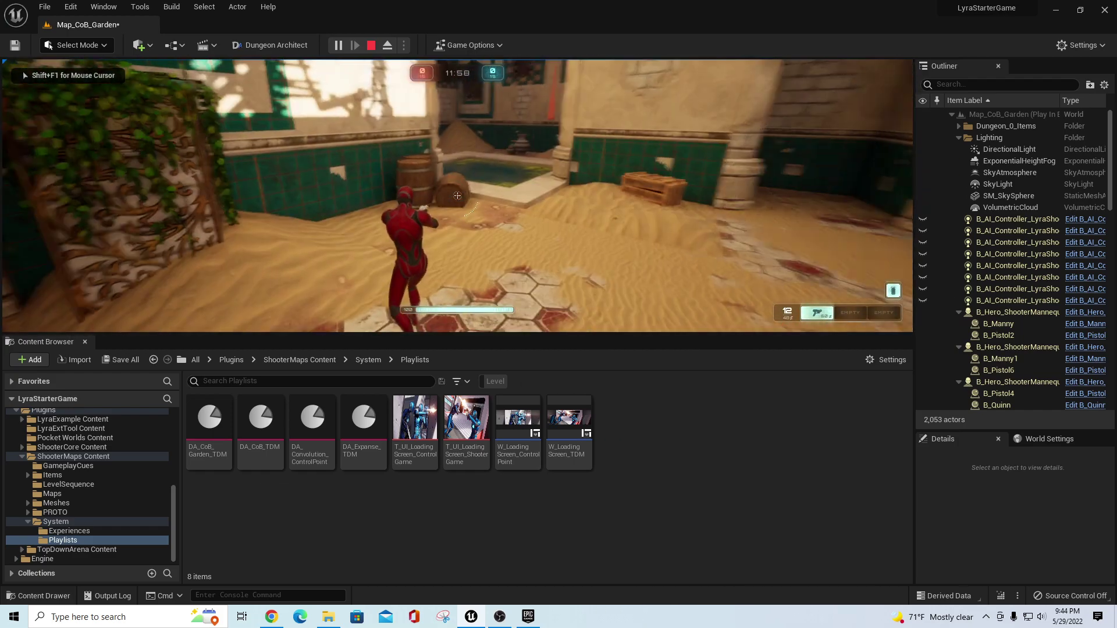
{"action": "key", "text": "Escape"}
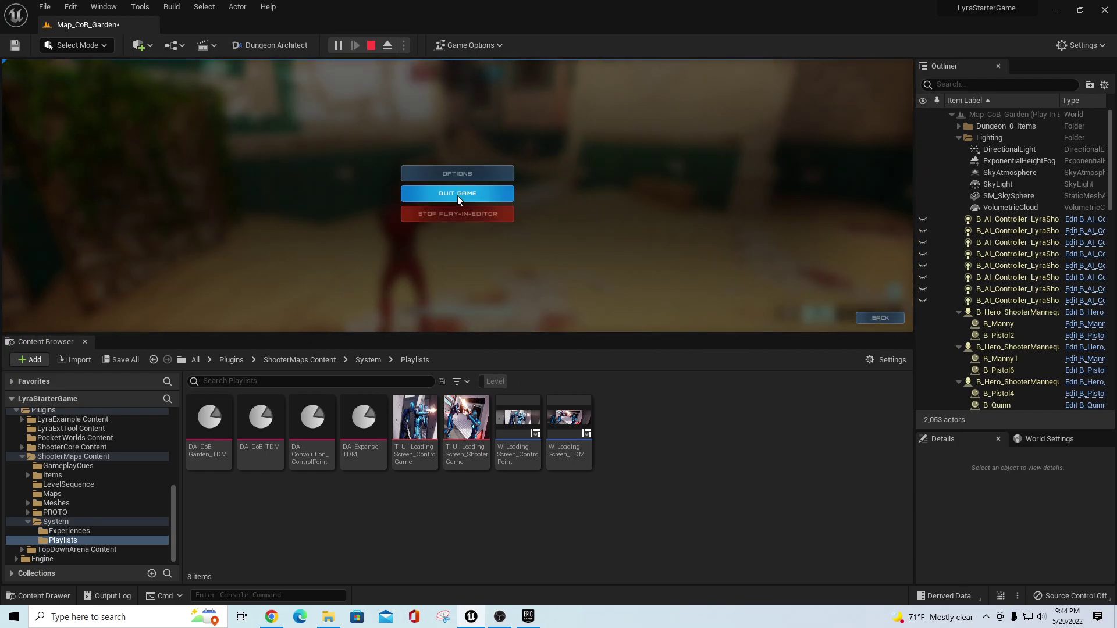
{"action": "left_click", "coordinate": [463, 213]}
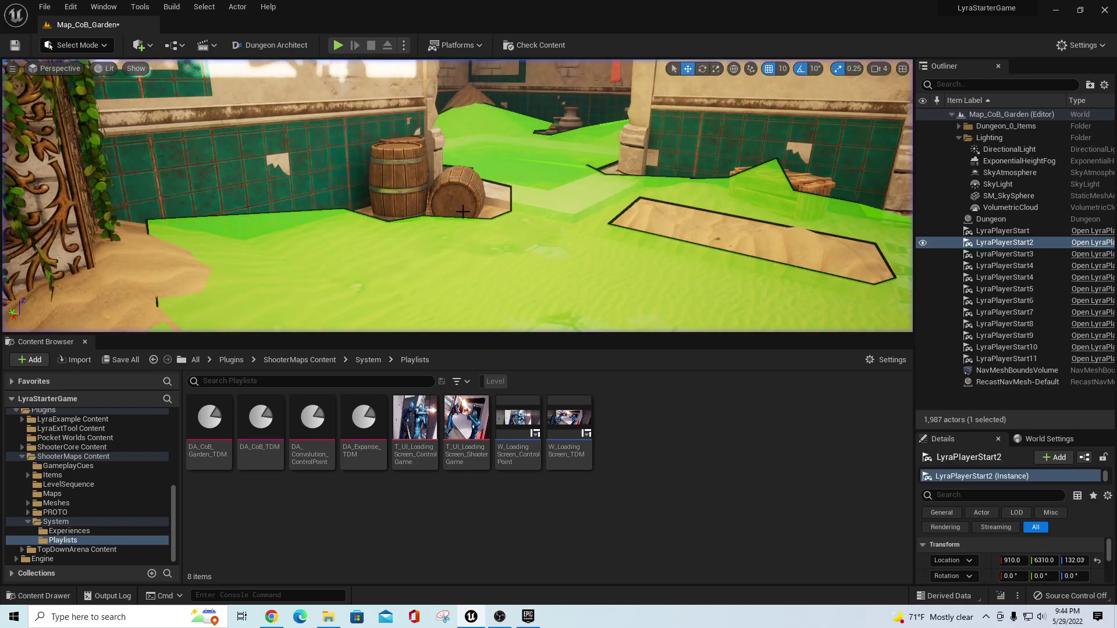
Move LyraPlayerStart to about X 550, Y 6700 and Z -582, and bring LyraPlayerStart2 into view to check its position.
{"action": "double_click", "coordinate": [1023, 231]}
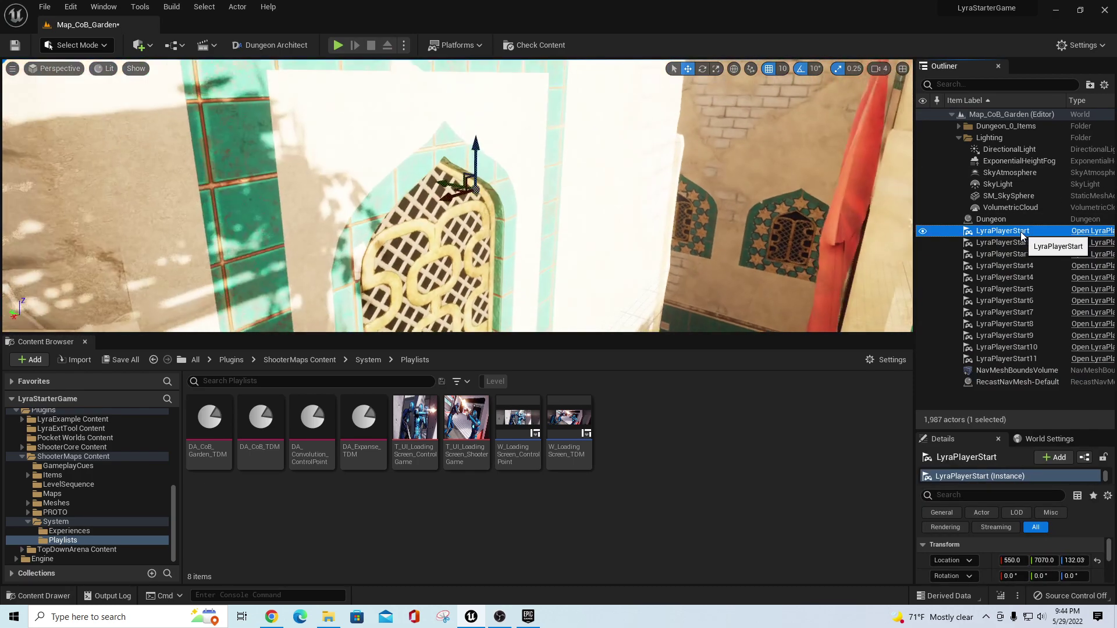
{"action": "left_click_drag", "start_coordinate": [454, 188], "coordinate": [782, 281]}
{"action": "key", "text": "End"}
{"action": "scroll", "coordinate": [773, 286], "scroll_direction": "down", "scroll_amount": 3}
{"action": "scroll", "coordinate": [722, 308], "scroll_direction": "up", "scroll_amount": 8}
{"action": "scroll", "coordinate": [735, 267], "scroll_direction": "down", "scroll_amount": 8}
{"action": "double_click", "coordinate": [992, 243]}
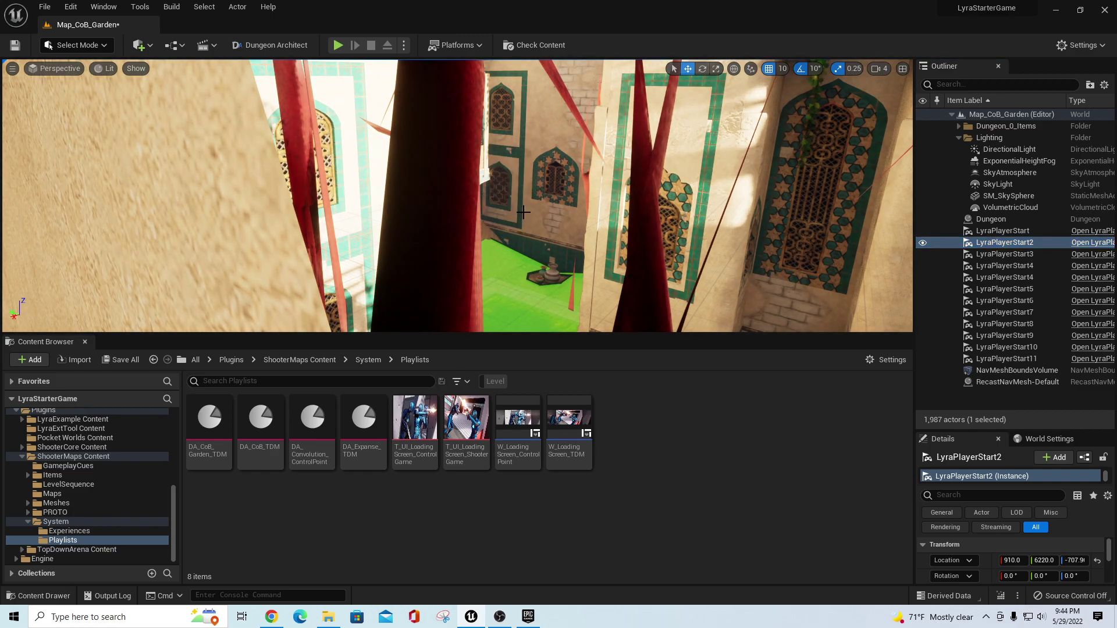
Move LyraPlayerStart3 away from the wall to about Y -1230 on the navmesh, and locate the LyraPlayerStart4 beside it.
{"action": "double_click", "coordinate": [1028, 255]}
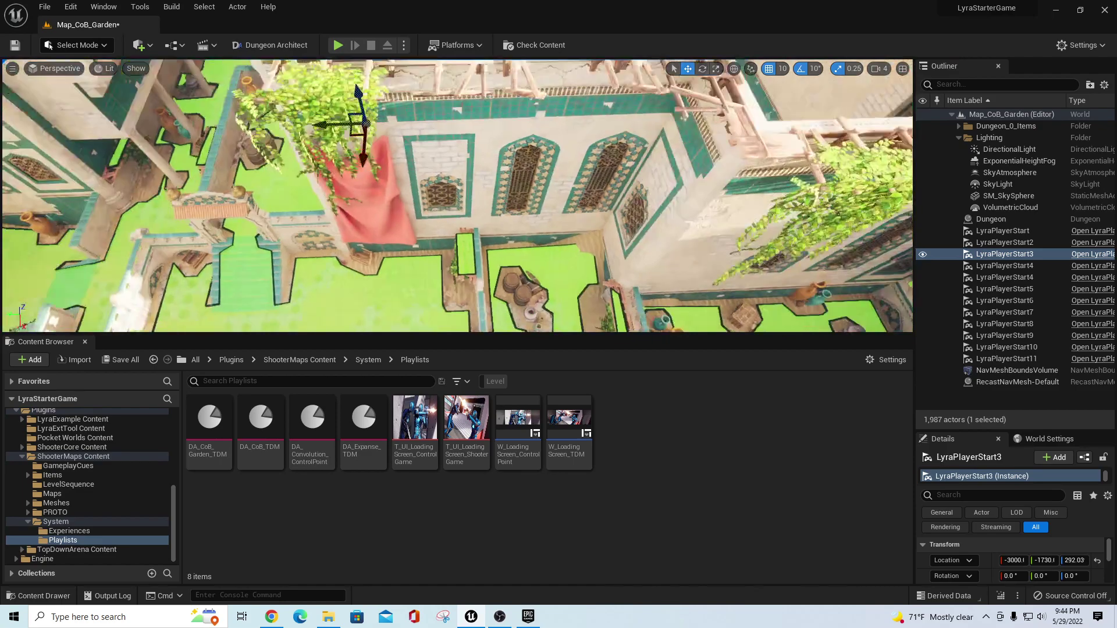
{"action": "scroll", "coordinate": [457, 196], "scroll_direction": "down", "scroll_amount": 6}
{"action": "right_click_drag", "start_coordinate": [458, 196], "coordinate": [754, 254]}
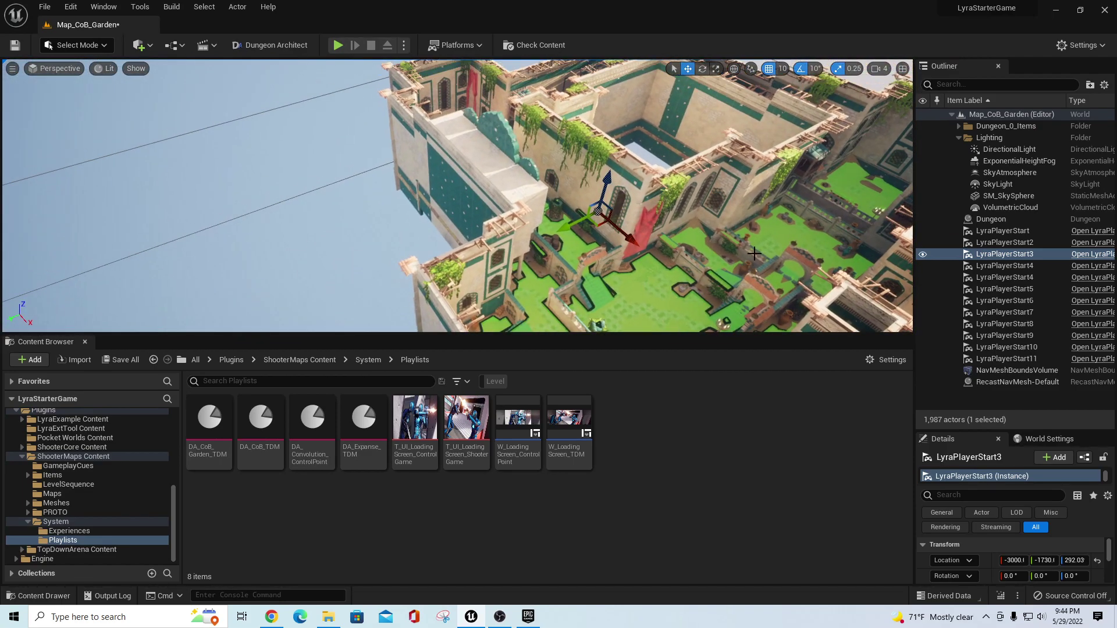
{"action": "double_click", "coordinate": [1002, 260]}
{"action": "left_click_drag", "start_coordinate": [443, 220], "coordinate": [106, 273]}
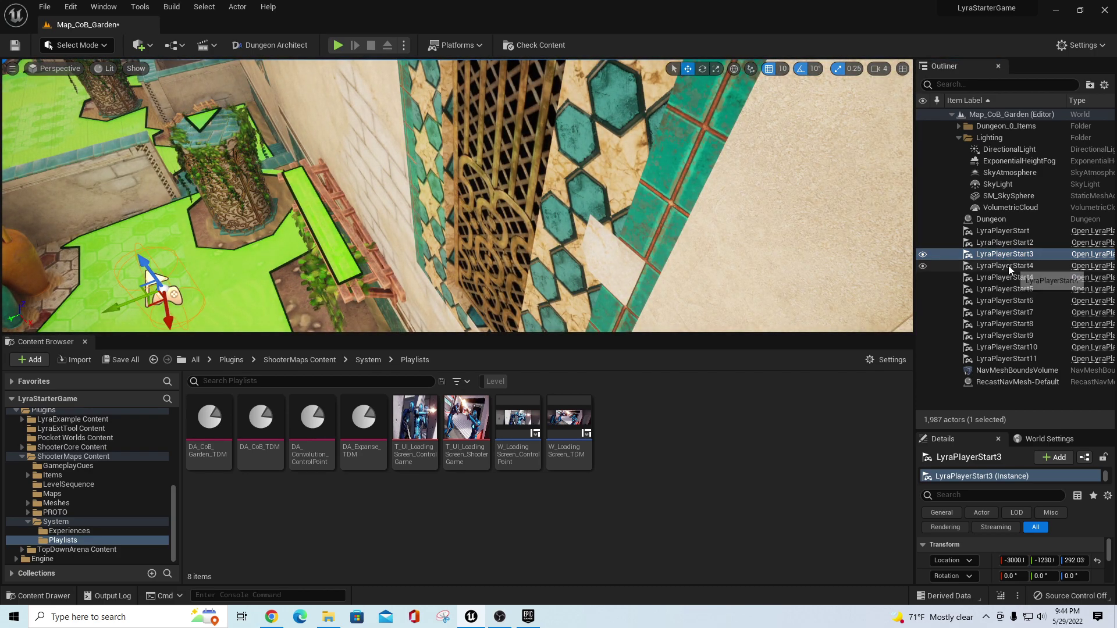
{"action": "double_click", "coordinate": [1006, 266]}
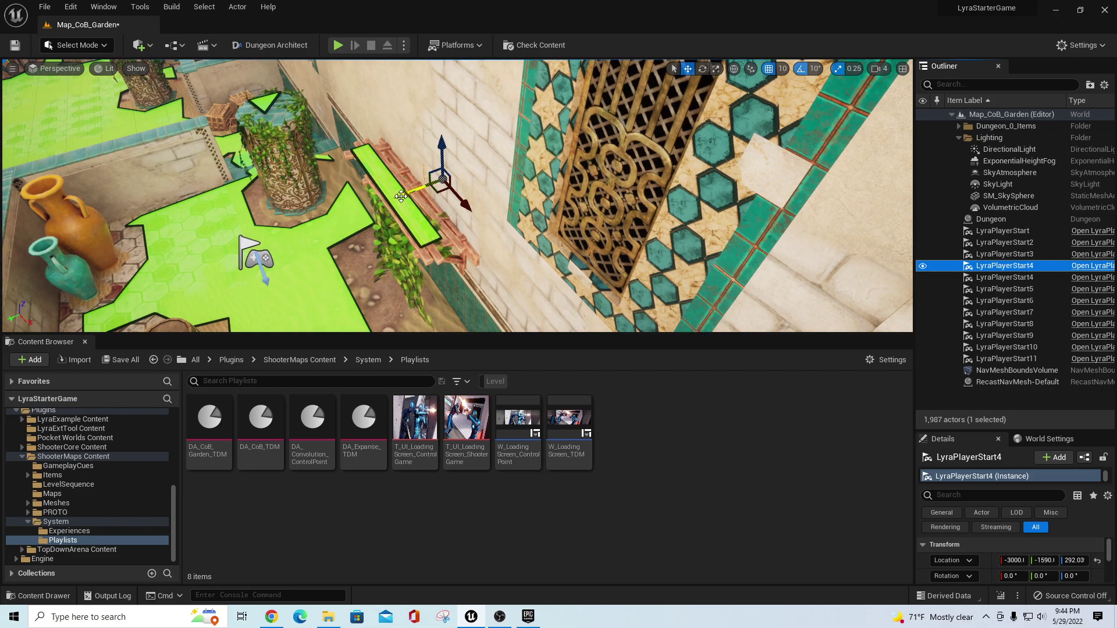
Move the LyraPlayerStart4 near LyraPlayerStart5 to 7 to X 5640, snap it to the floor, and save the level.
{"action": "double_click", "coordinate": [1012, 279]}
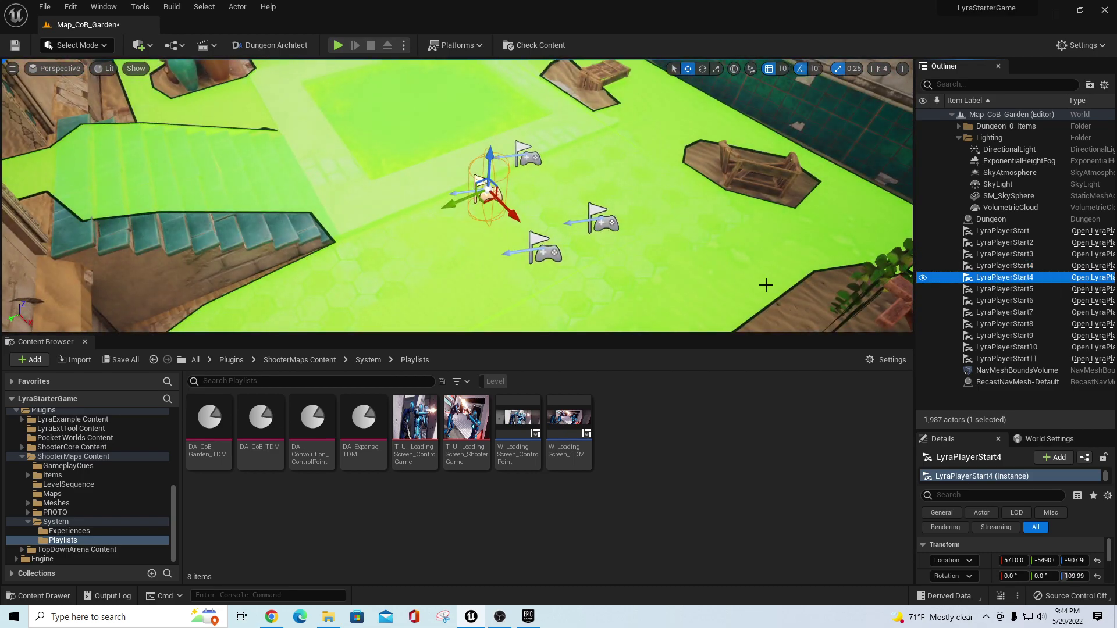
{"action": "left_click_drag", "start_coordinate": [508, 214], "coordinate": [480, 201]}
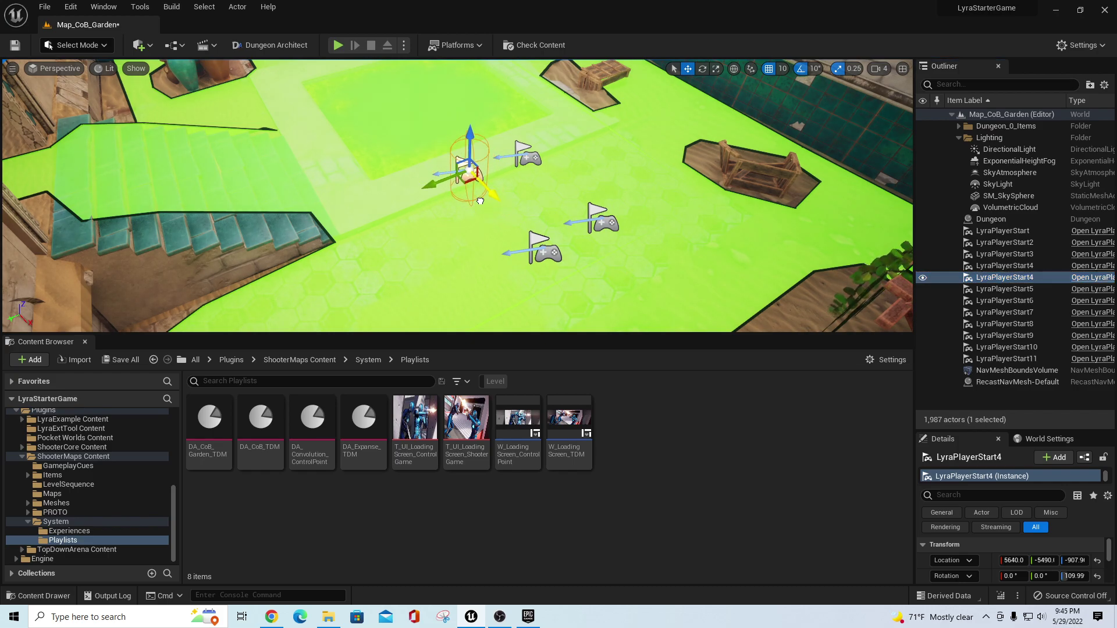
{"action": "double_click", "coordinate": [1011, 290]}
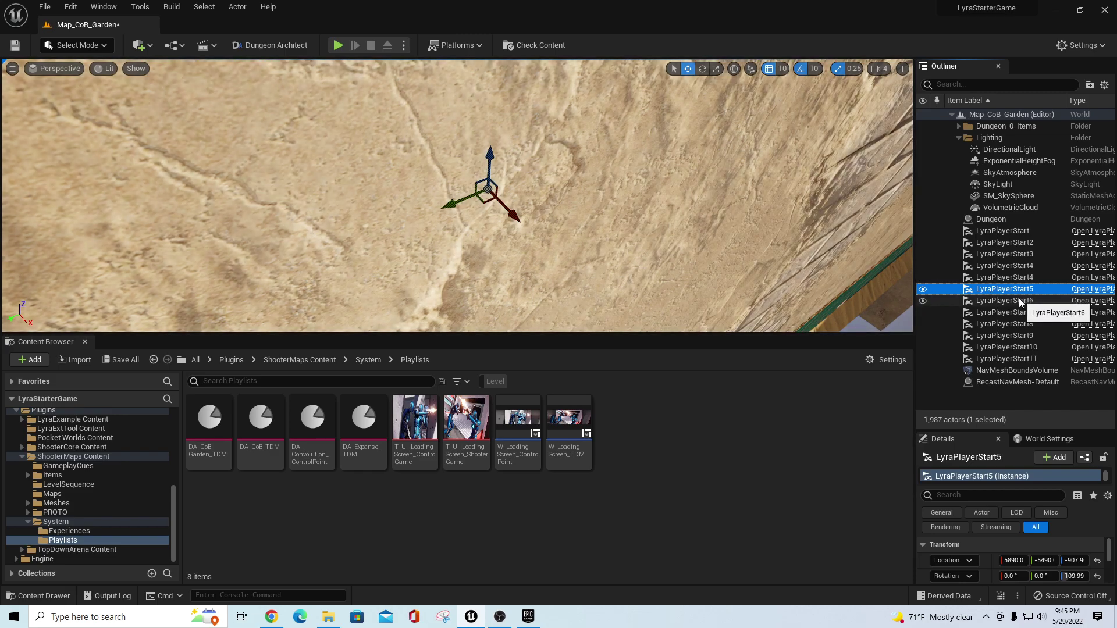
{"action": "double_click", "coordinate": [1012, 301]}
{"action": "double_click", "coordinate": [1013, 313]}
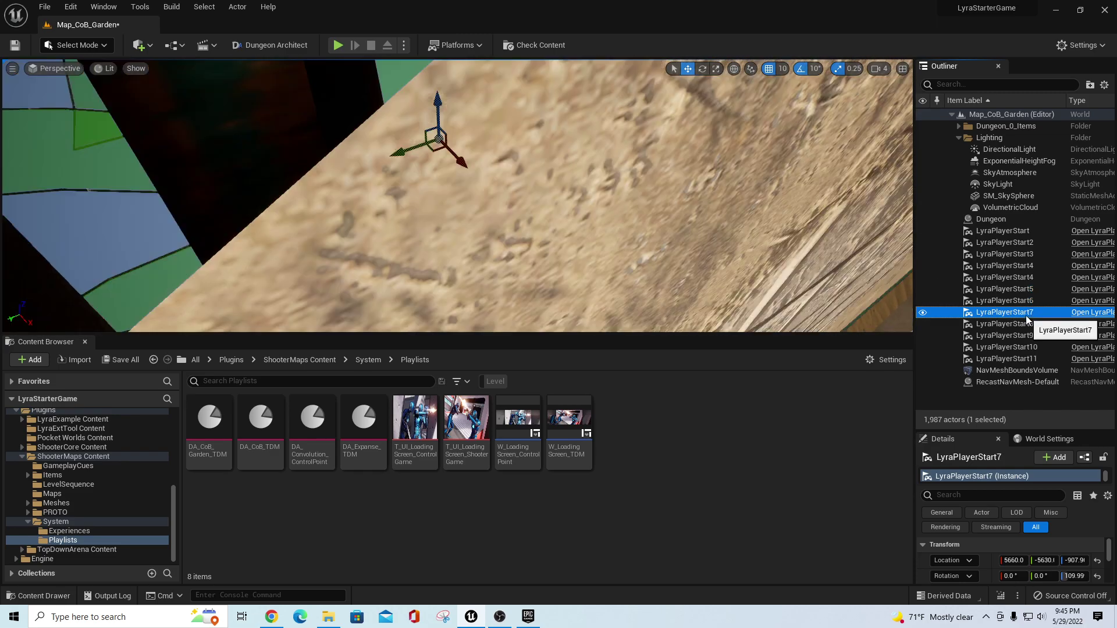
{"action": "left_click", "coordinate": [435, 210]}
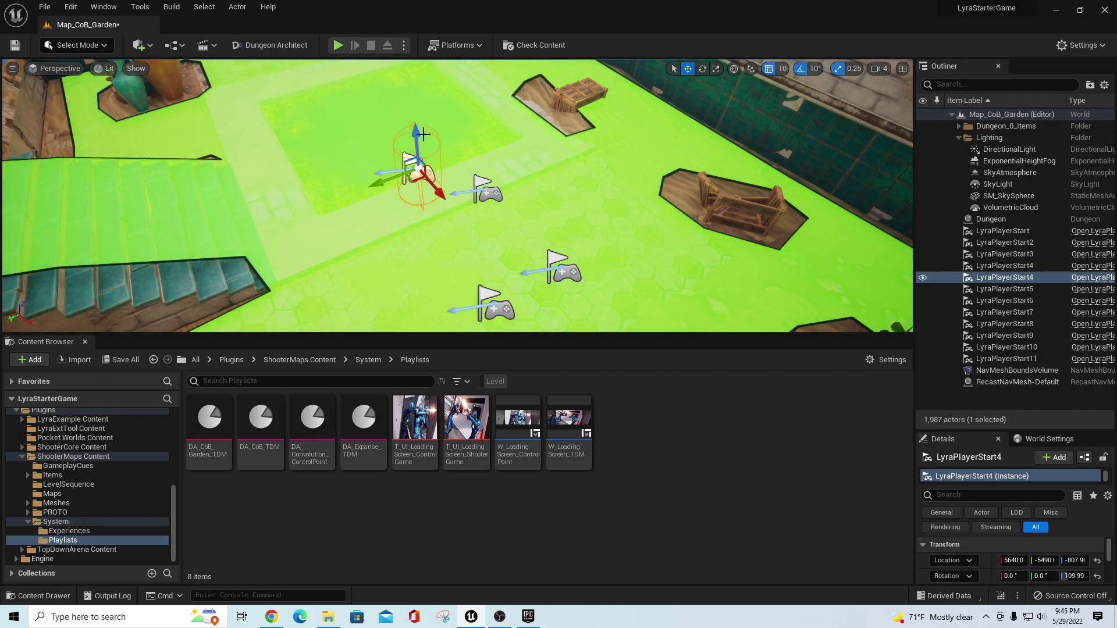
{"action": "key", "text": "End"}
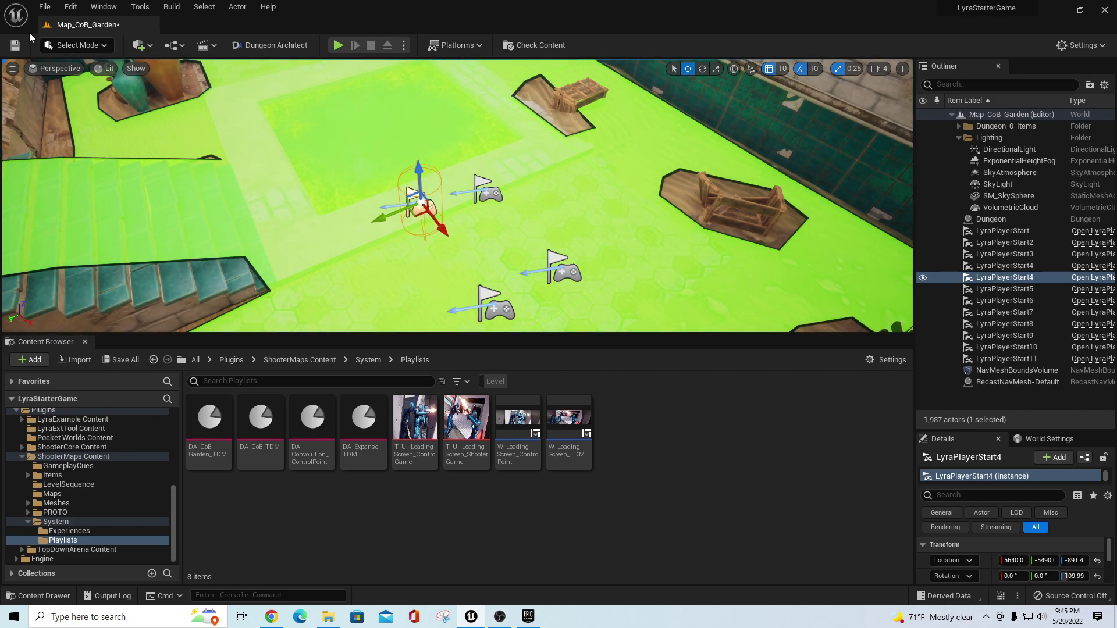
{"action": "left_click", "coordinate": [14, 45]}
Examine the positions of both LyraPlayerStart4 actors and LyraPlayerStart5 to LyraPlayerStart7 on the navmesh in the viewport.
{"action": "right_click_drag", "start_coordinate": [384, 175], "coordinate": [480, 211]}
{"action": "key", "text": "s"}
{"action": "key", "text": "w"}
{"action": "key", "text": "s"}
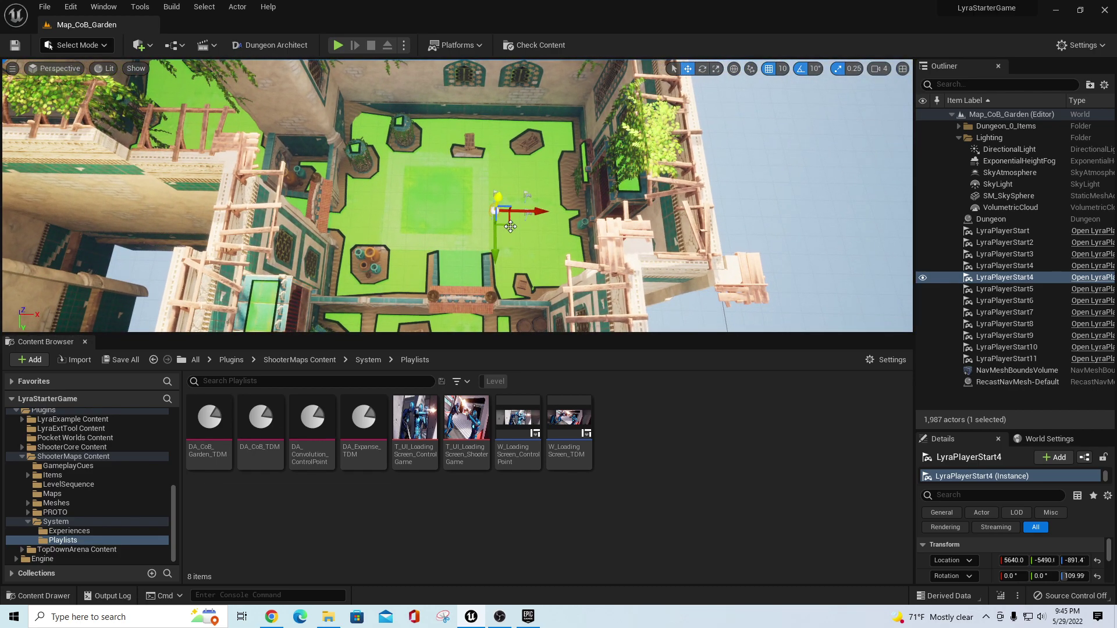
{"action": "double_click", "coordinate": [1008, 280]}
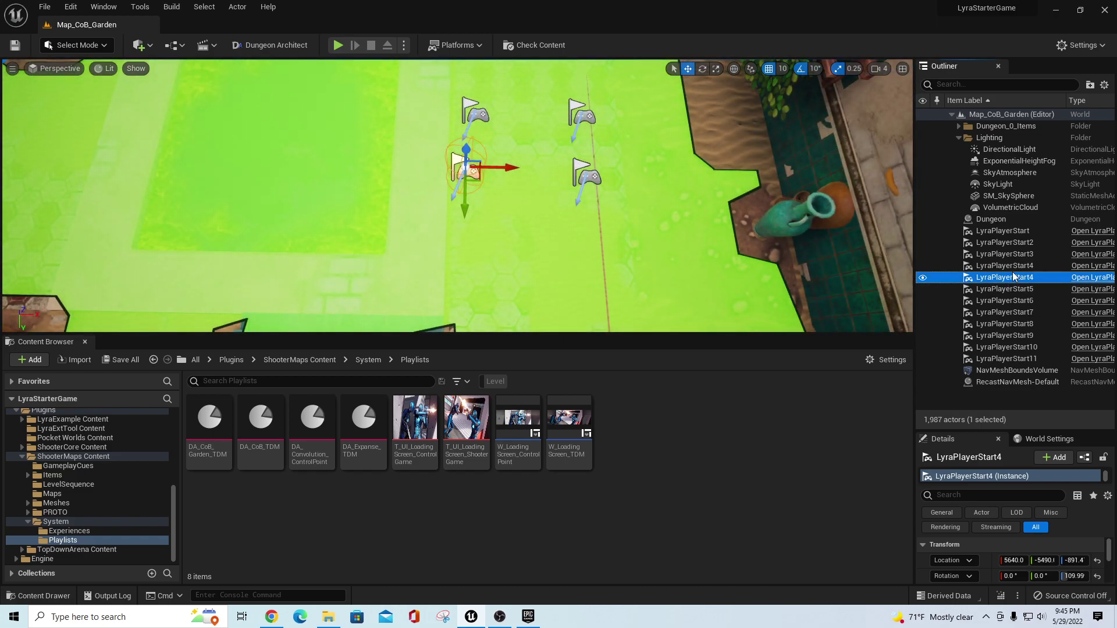
{"action": "double_click", "coordinate": [1013, 267]}
{"action": "left_click", "coordinate": [1014, 279]}
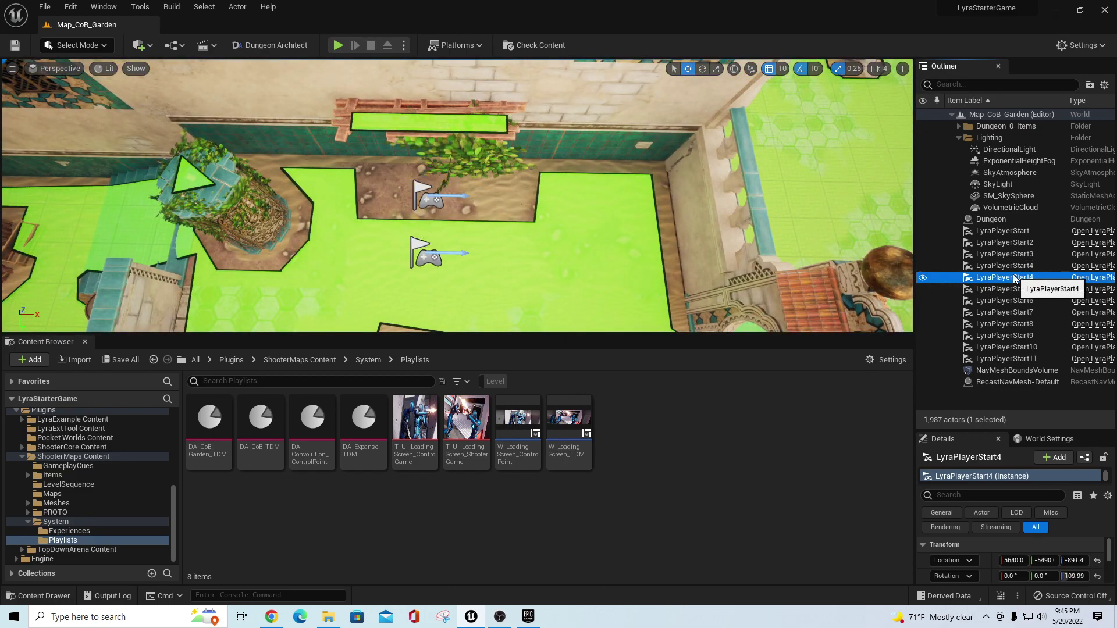
{"action": "double_click", "coordinate": [1014, 278]}
{"action": "double_click", "coordinate": [1019, 290]}
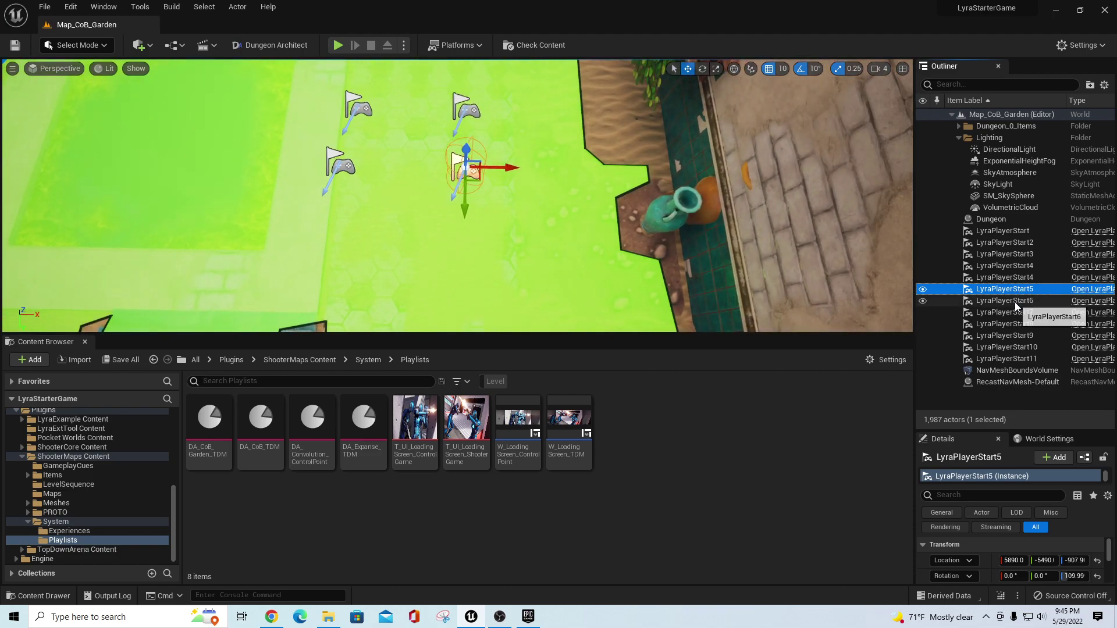
{"action": "double_click", "coordinate": [1015, 301]}
{"action": "left_click", "coordinate": [1018, 313]}
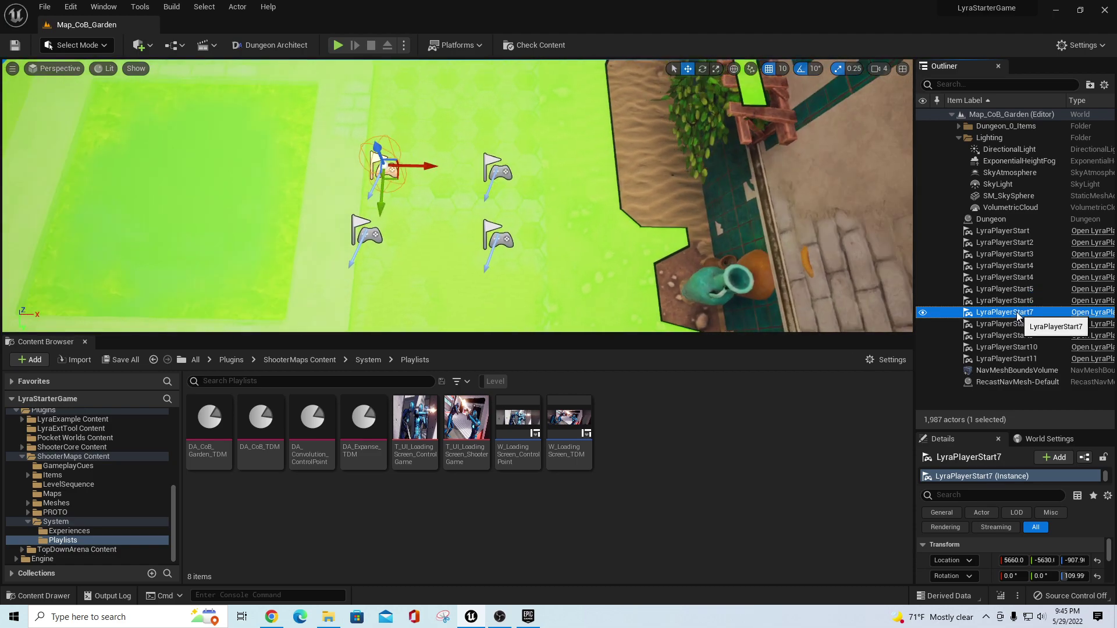
Locate LyraPlayerStart8 through LyraPlayerStart11 in the viewport to check their placement in the courtyard.
{"action": "double_click", "coordinate": [1028, 325]}
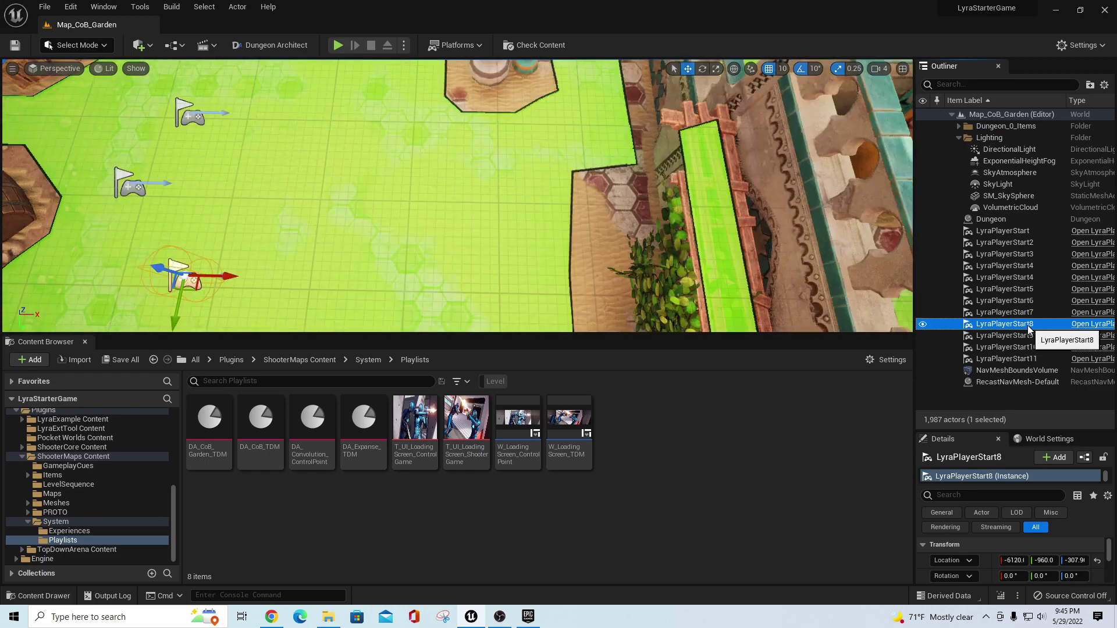
{"action": "left_click", "coordinate": [1027, 336]}
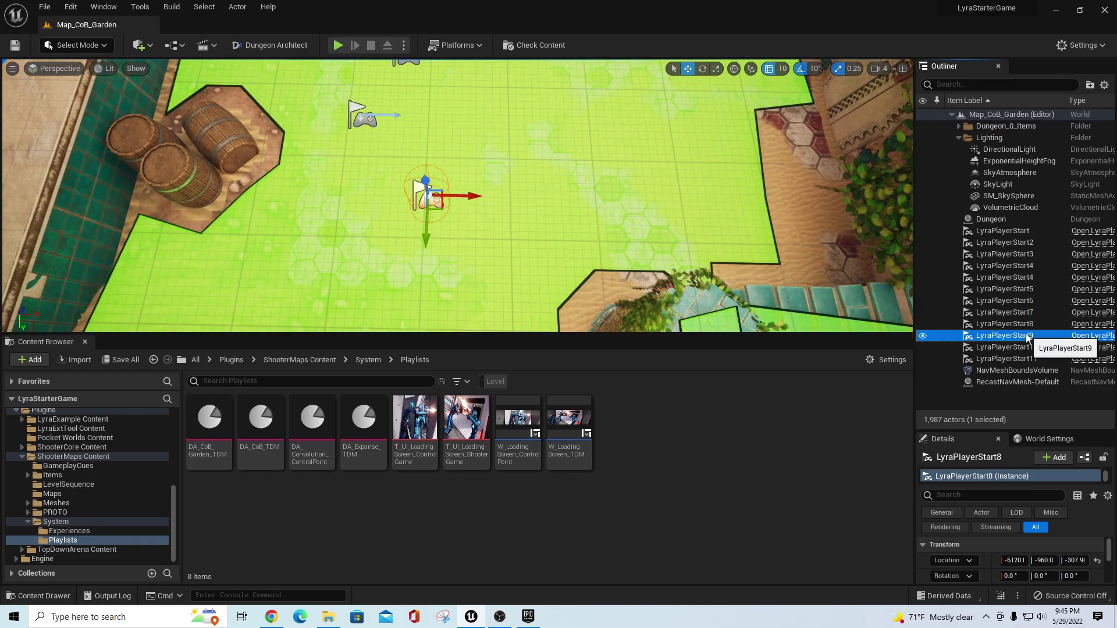
{"action": "double_click", "coordinate": [1027, 336]}
{"action": "double_click", "coordinate": [1024, 348]}
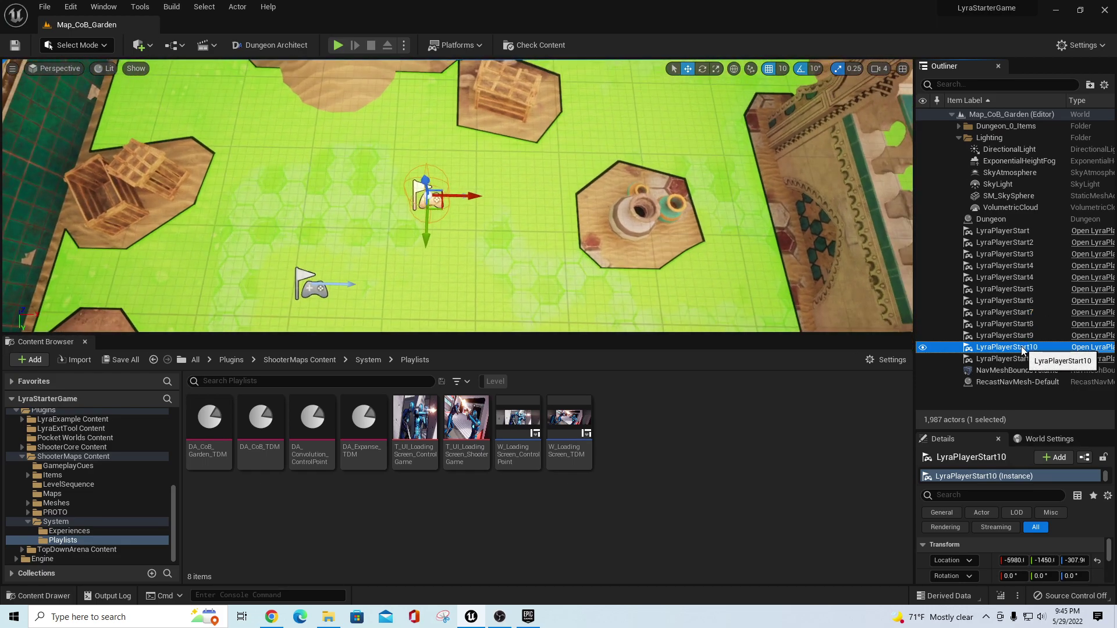
{"action": "double_click", "coordinate": [1023, 360]}
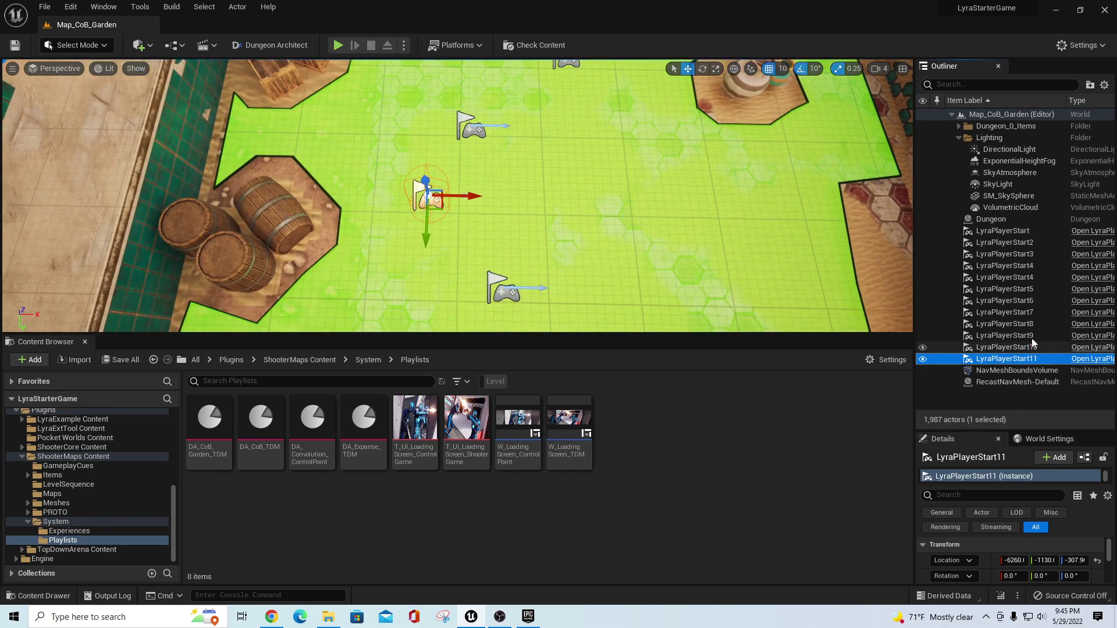
Delete LyraPlayerStart, LyraPlayerStart2, LyraPlayerStart3 and the first LyraPlayerStart4 from the level, and save the map.
{"action": "left_click", "coordinate": [1018, 235]}
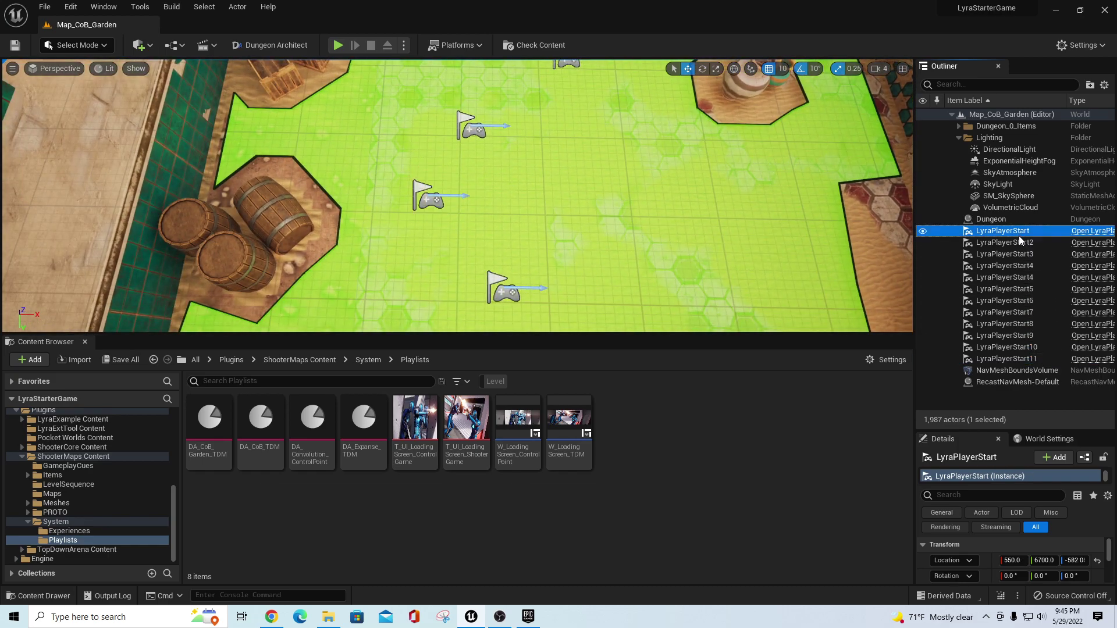
{"action": "left_click", "coordinate": [1039, 265], "text": "shift"}
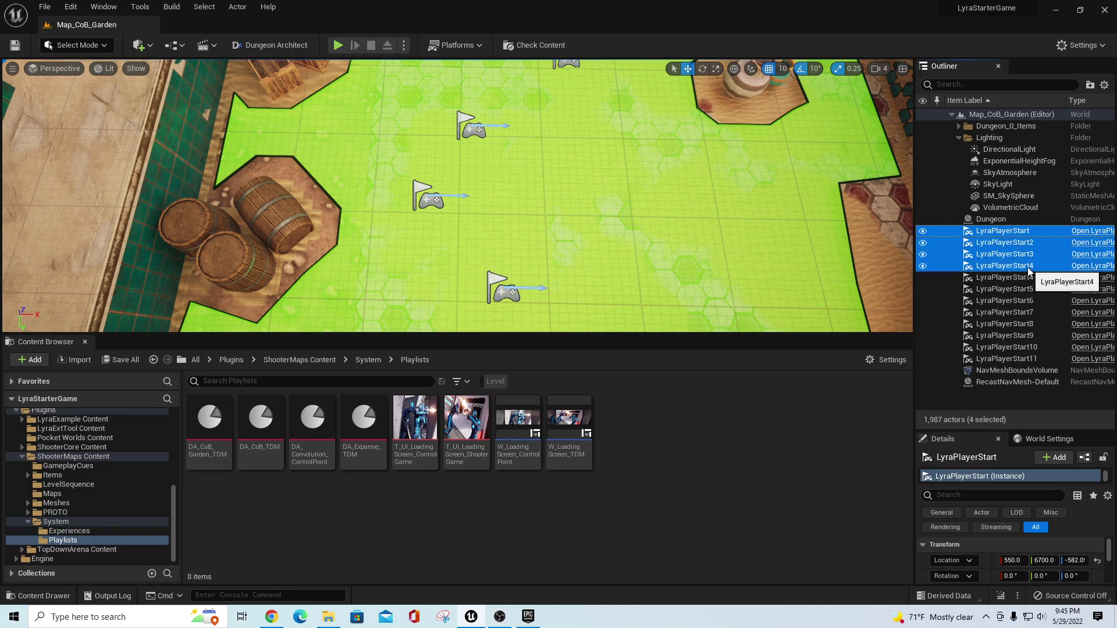
{"action": "key", "text": "Delete"}
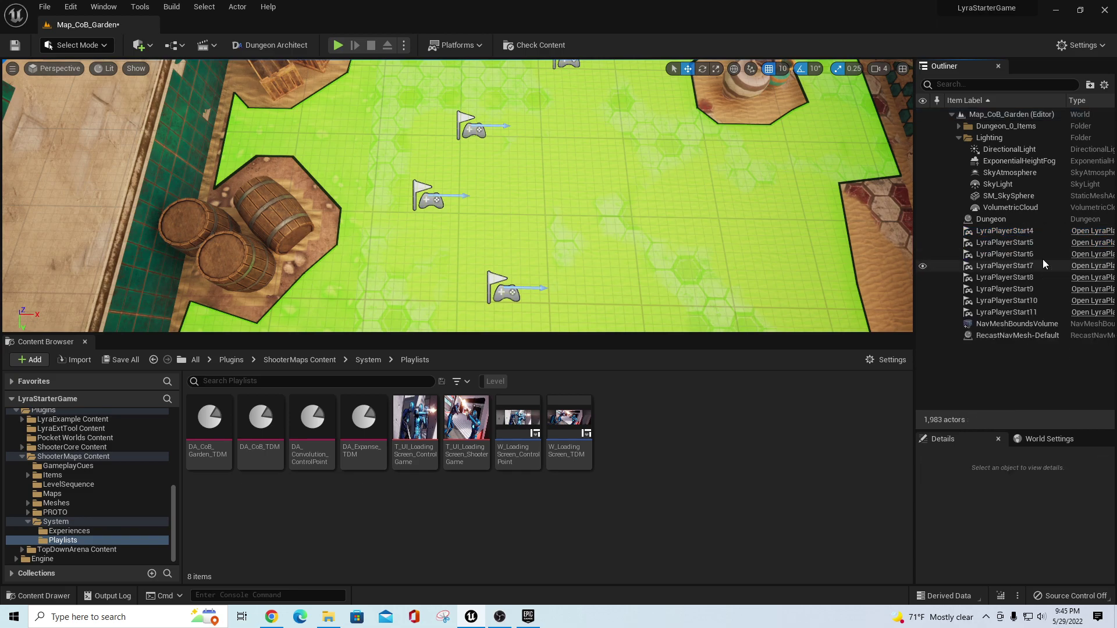
{"action": "left_click", "coordinate": [16, 48]}
Play the level to test the remaining player starts, and quit the match to the Lyra front end.
{"action": "left_click", "coordinate": [337, 46]}
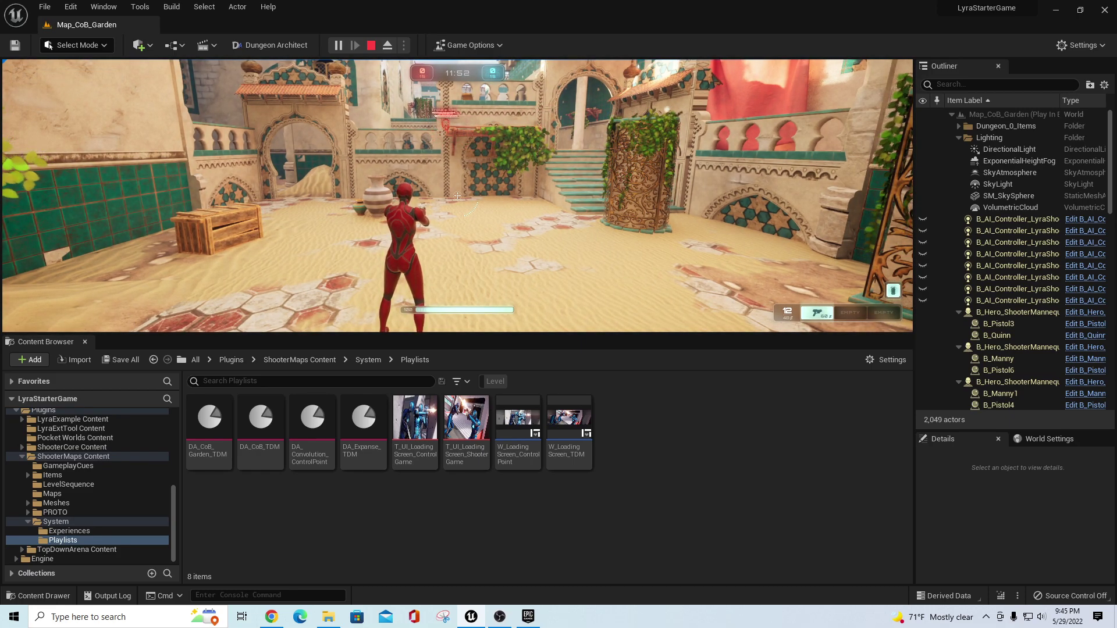
{"action": "key", "text": "Escape"}
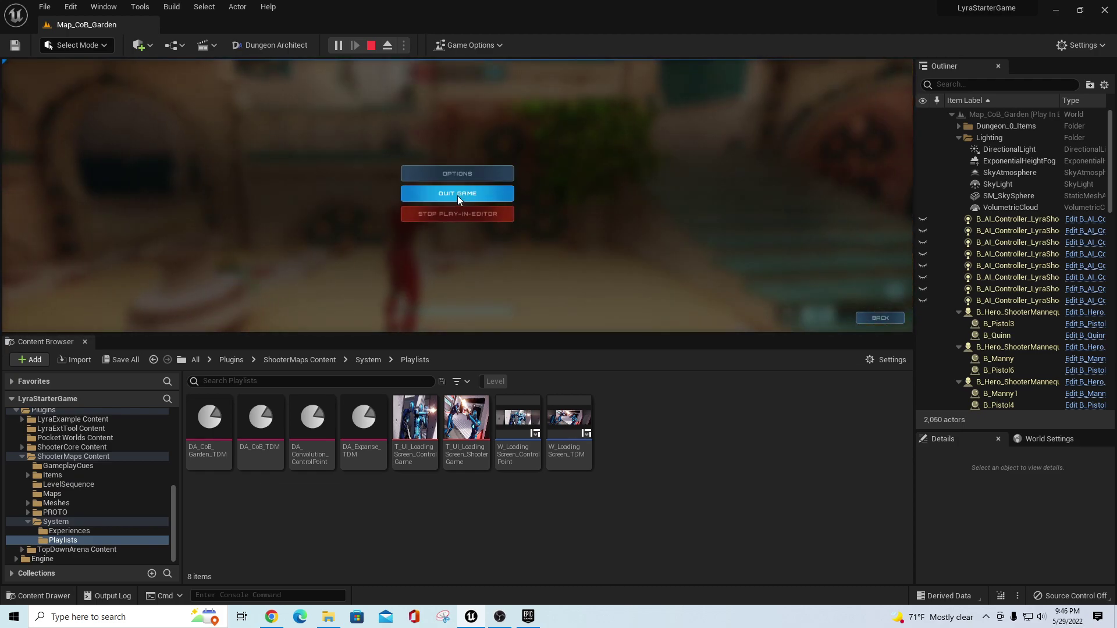
{"action": "left_click", "coordinate": [457, 194]}
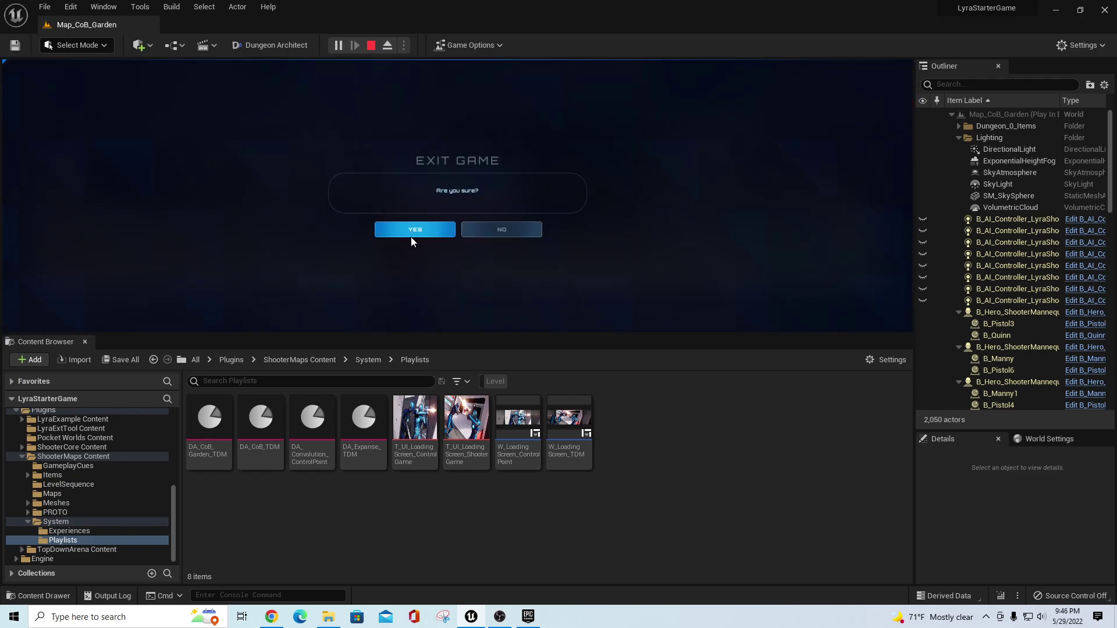
{"action": "left_click", "coordinate": [411, 233]}
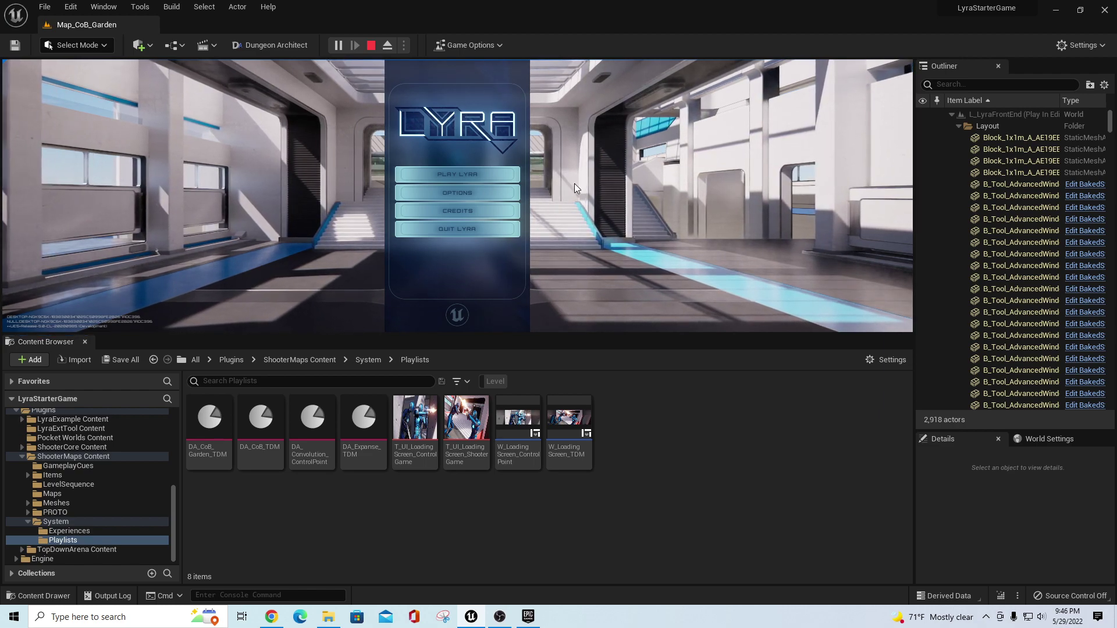
Host a CoB Garden TDM match from the Lyra front end and switch the game view to full screen.
{"action": "left_click", "coordinate": [495, 174]}
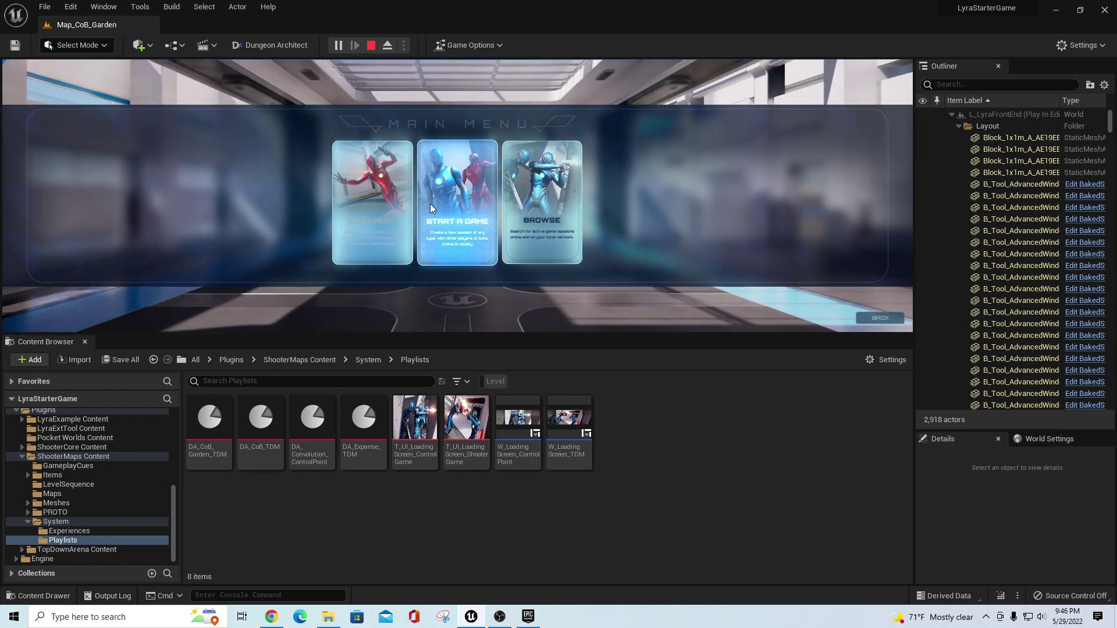
{"action": "left_click", "coordinate": [429, 204]}
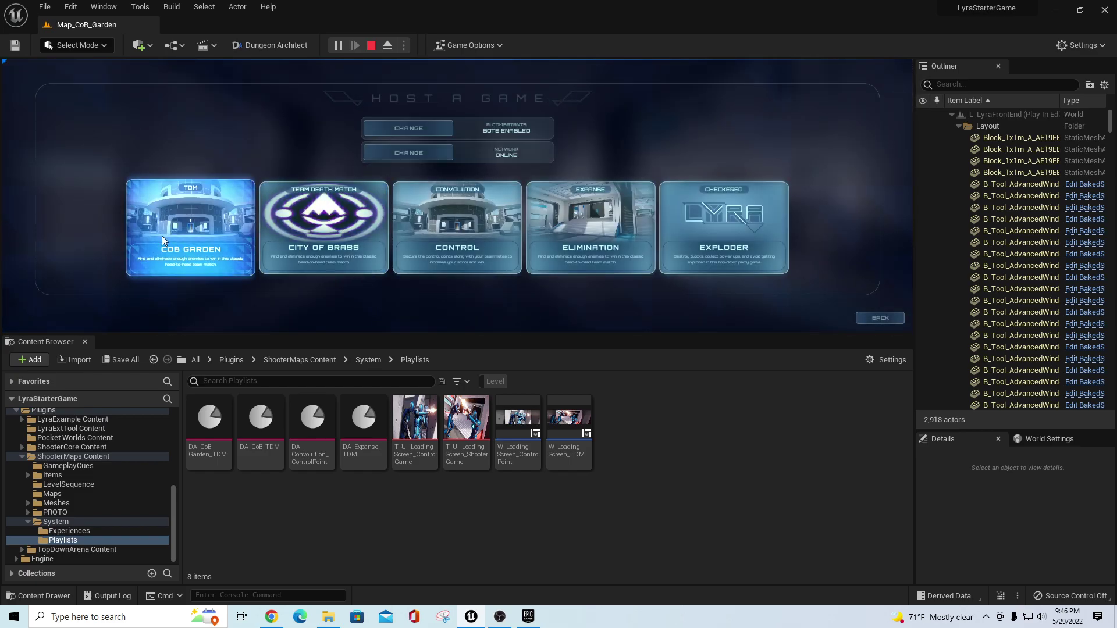
{"action": "left_click", "coordinate": [162, 236]}
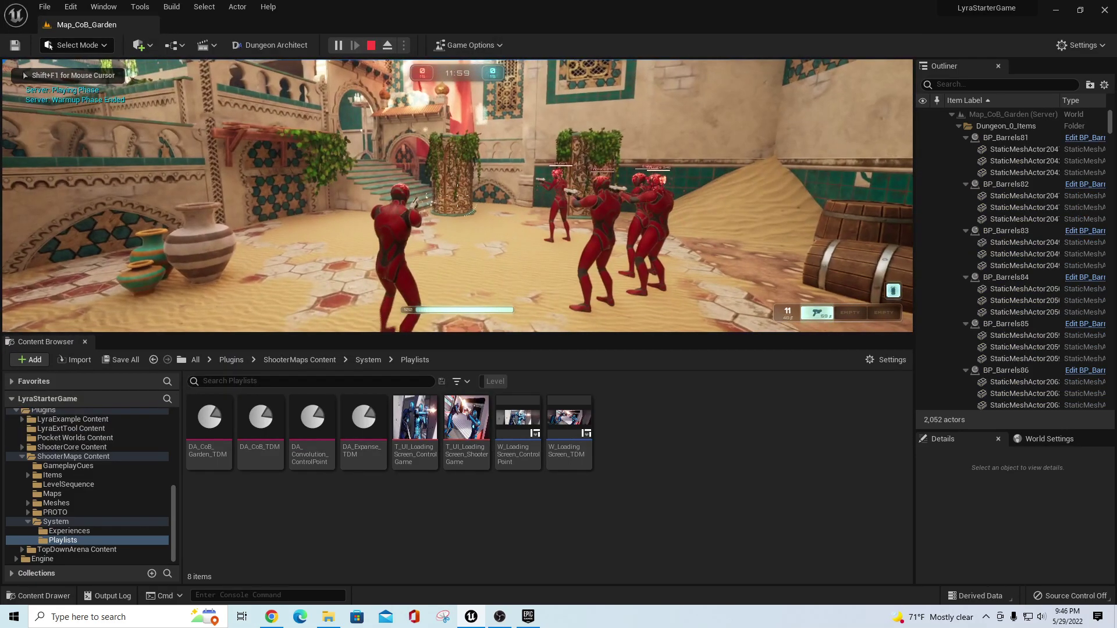
{"action": "key", "text": "F11"}
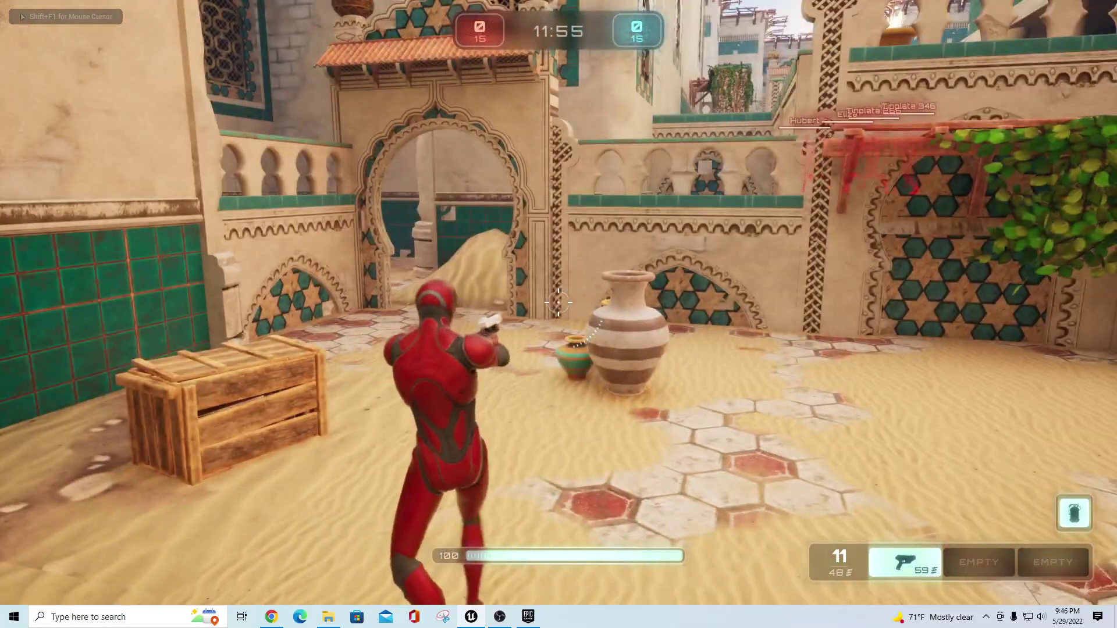
Run through the garden map's courtyards, stairs and archways to playtest character movement during the team deathmatch.
{"action": "key", "text": "w"}
{"action": "key", "text": "w"}
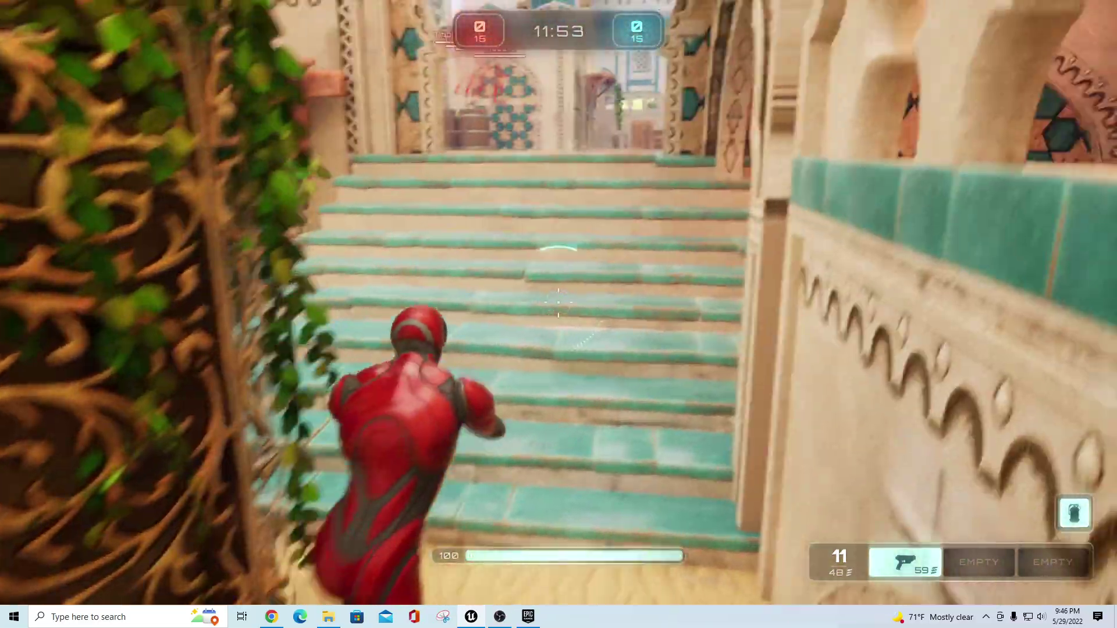
{"action": "key", "text": "w"}
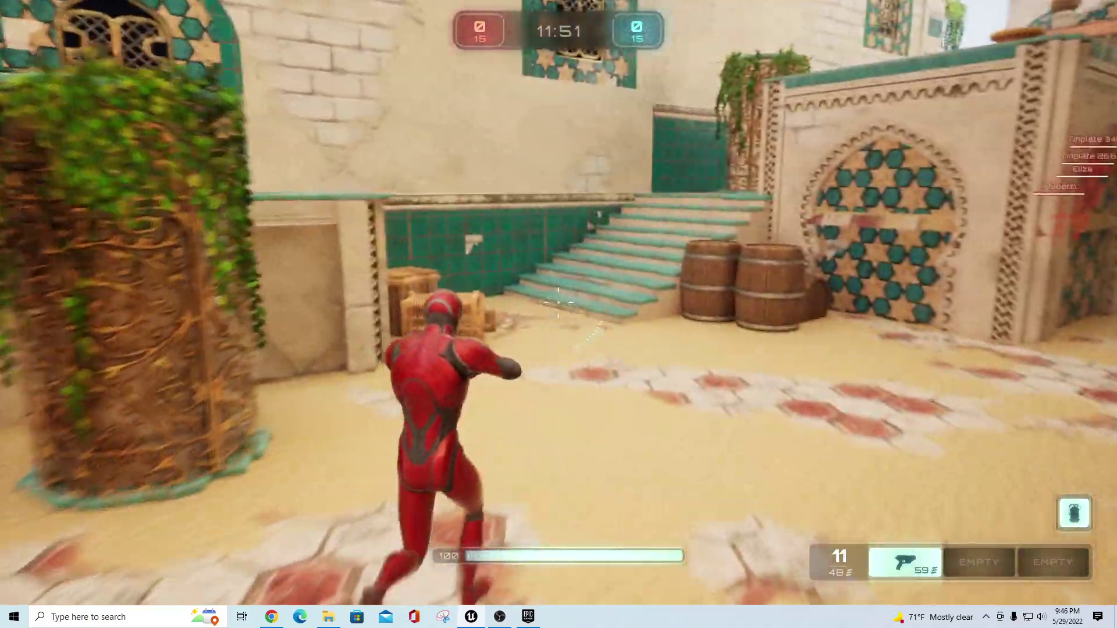
{"action": "key", "text": "w"}
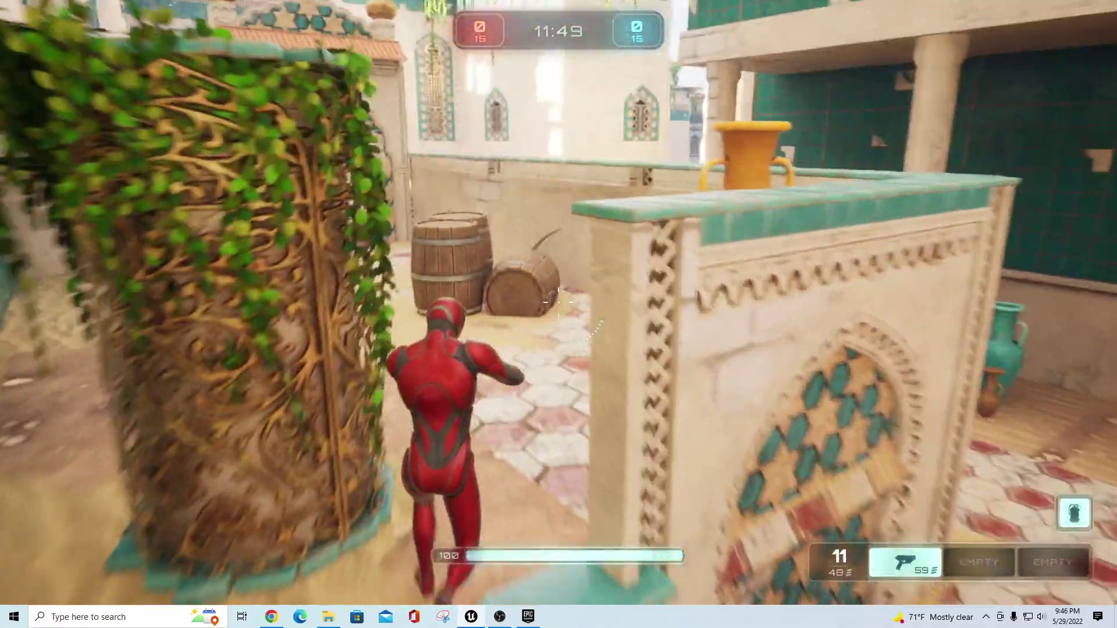
{"action": "key", "text": "w"}
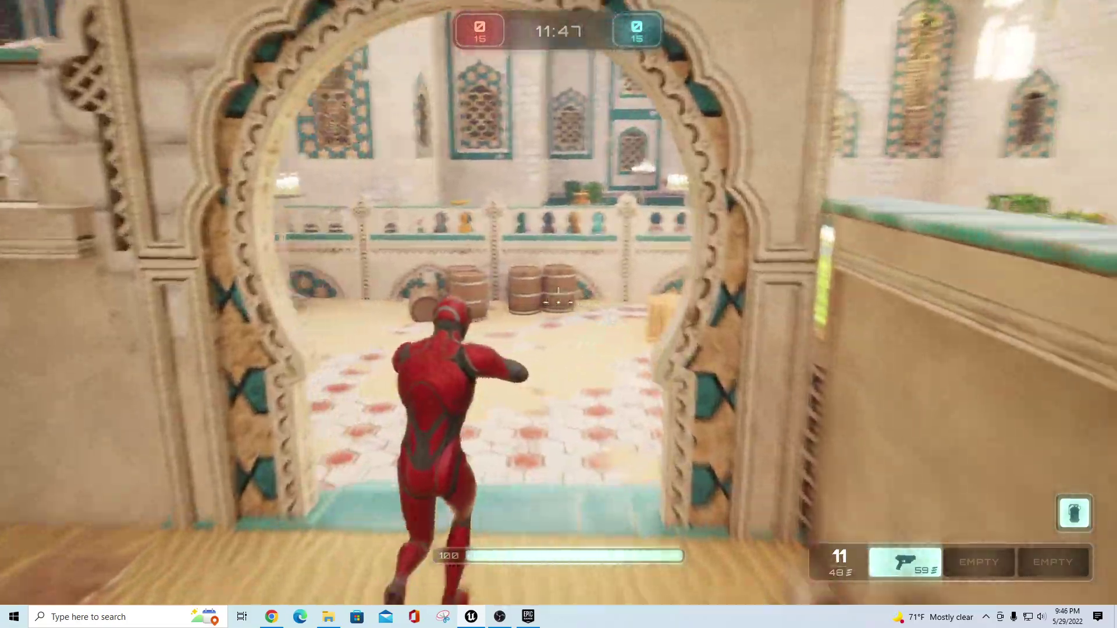
{"action": "key", "text": "w"}
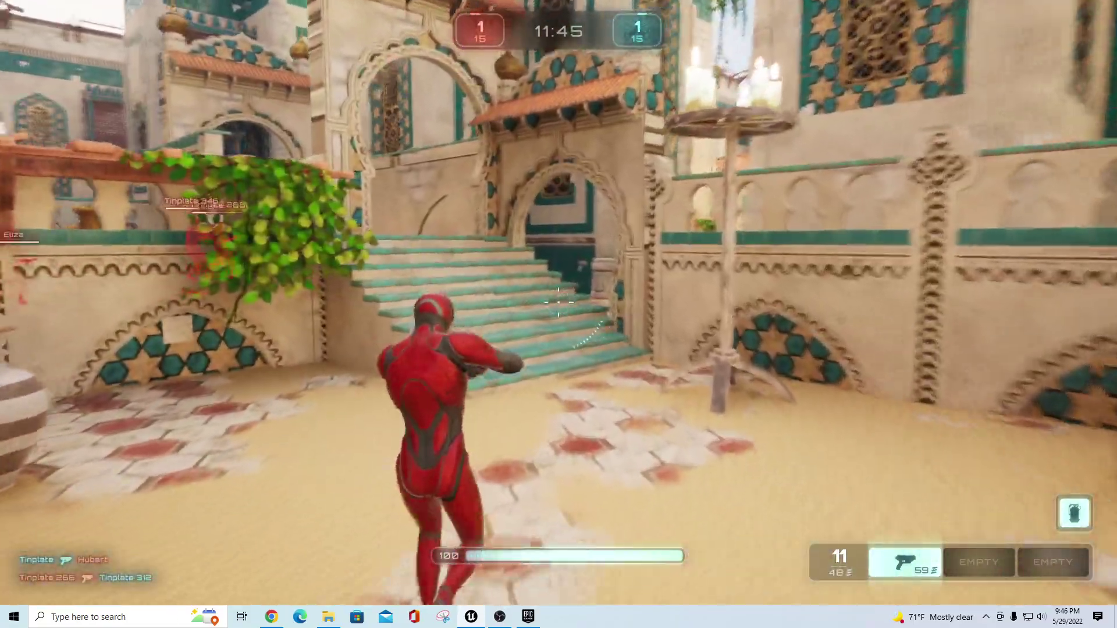
{"action": "key", "text": "w"}
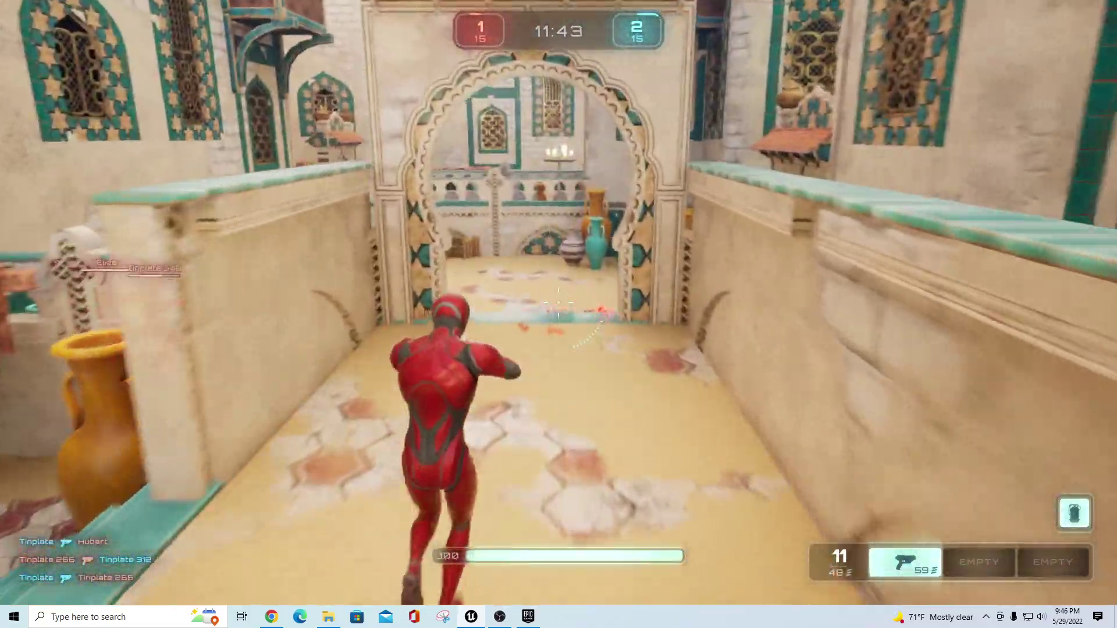
Fight the enemy bots with the pistol around the archways and lower courtyard to test combat on the map.
{"action": "key", "text": "w"}
{"action": "left_click", "coordinate": [559, 303]}
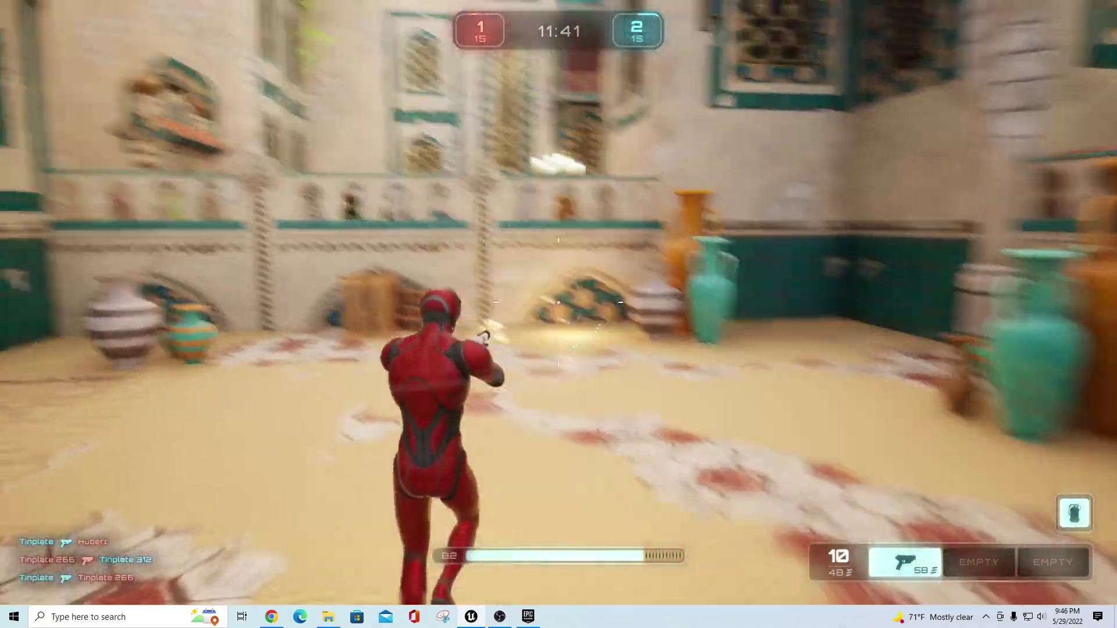
{"action": "left_click", "coordinate": [559, 302]}
{"action": "left_click", "coordinate": [559, 302]}
{"action": "key", "text": "w"}
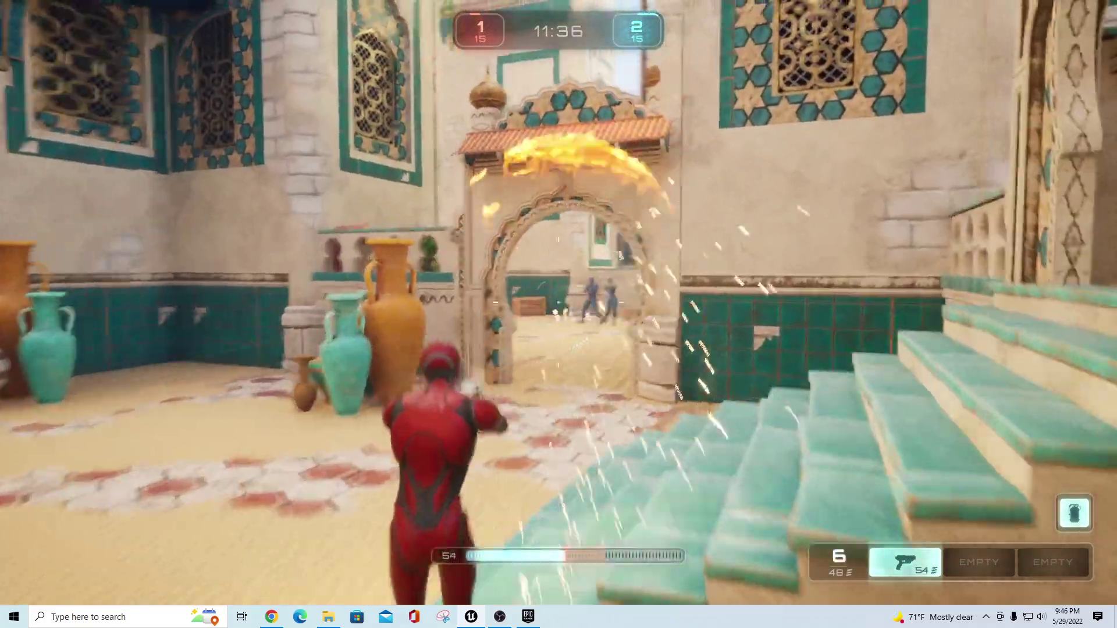
{"action": "left_click", "coordinate": [559, 302]}
{"action": "left_click", "coordinate": [559, 303]}
{"action": "left_click", "coordinate": [559, 302]}
{"action": "left_click", "coordinate": [558, 303]}
{"action": "key", "text": "w"}
{"action": "left_click", "coordinate": [558, 302]}
{"action": "left_click", "coordinate": [558, 302]}
{"action": "left_click", "coordinate": [559, 302]}
{"action": "key", "text": "a"}
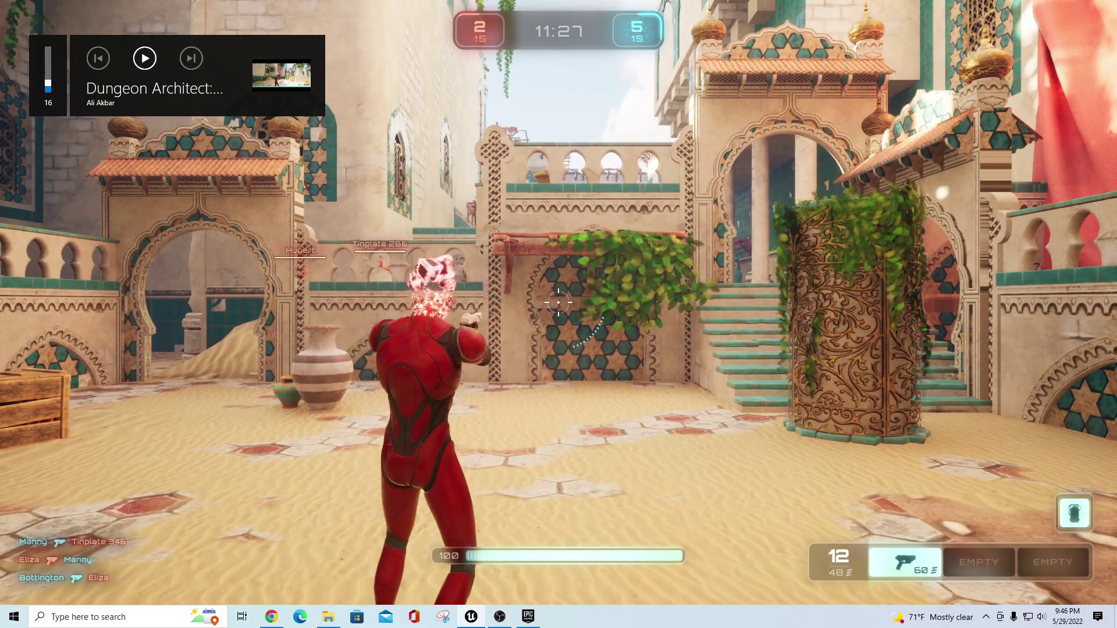
Test aiming in the spawn courtyard, and quit the match to return to the level editor viewport.
{"action": "right_click", "coordinate": [559, 303]}
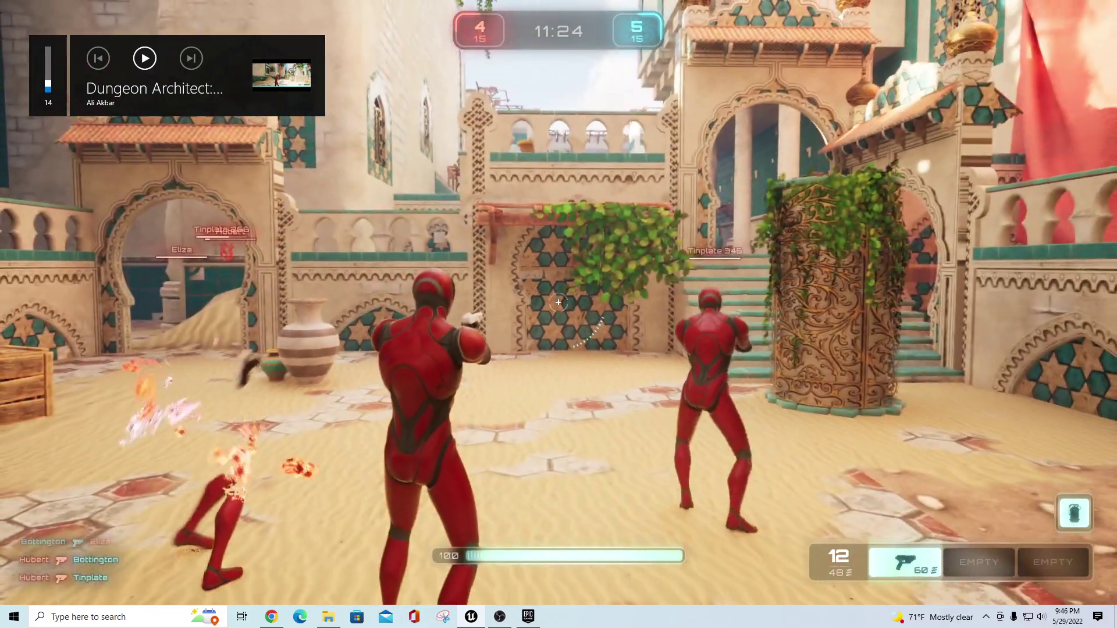
{"action": "right_click", "coordinate": [558, 302]}
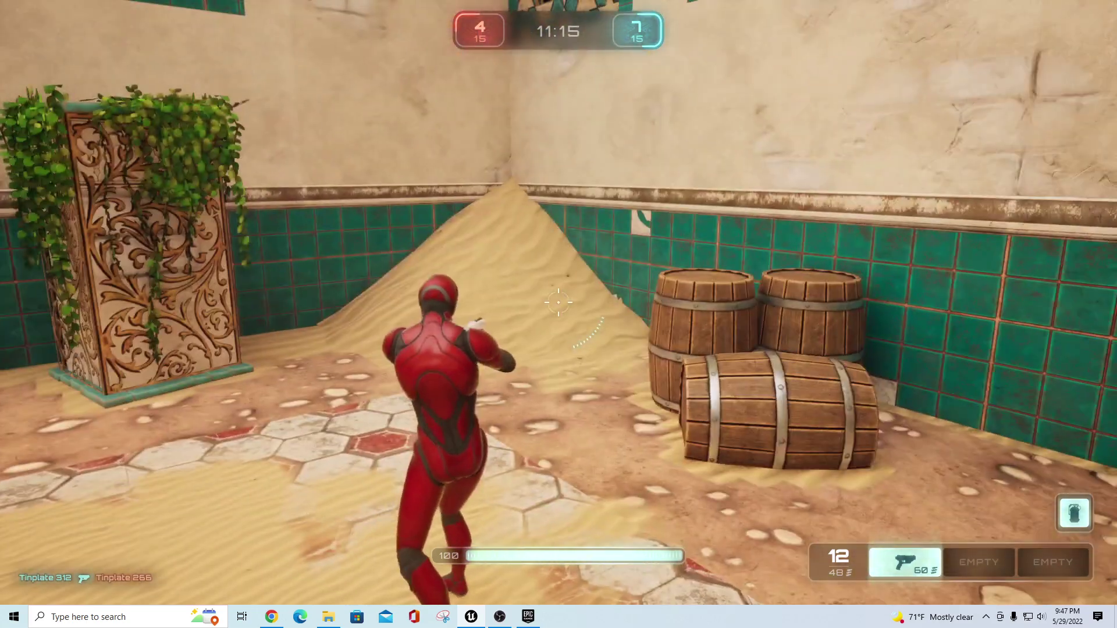
{"action": "key", "text": "Escape"}
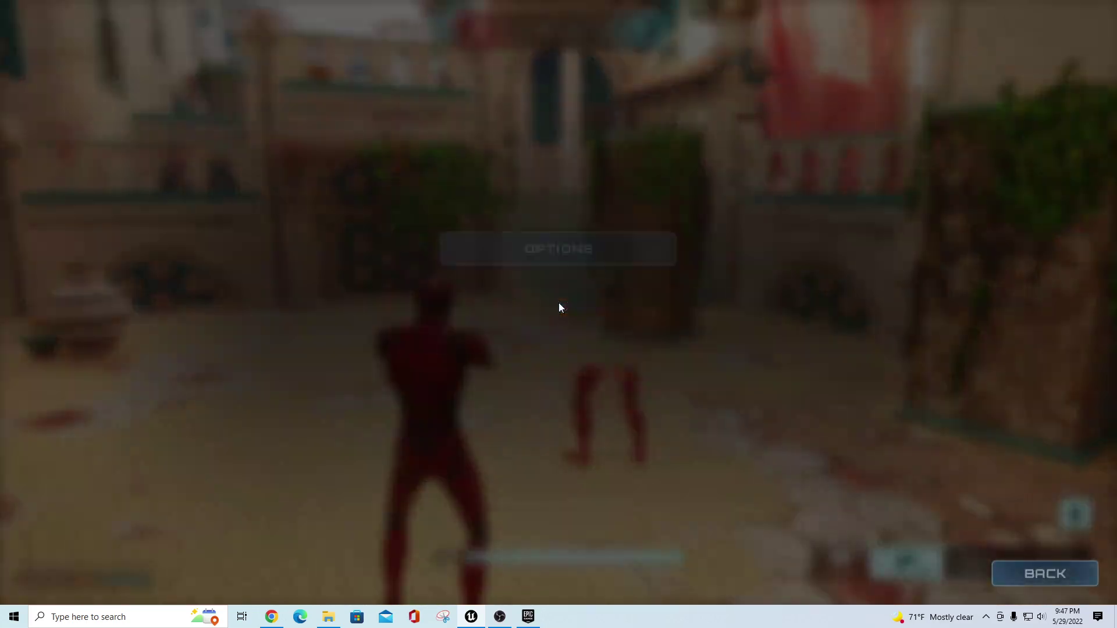
{"action": "left_click", "coordinate": [553, 342]}
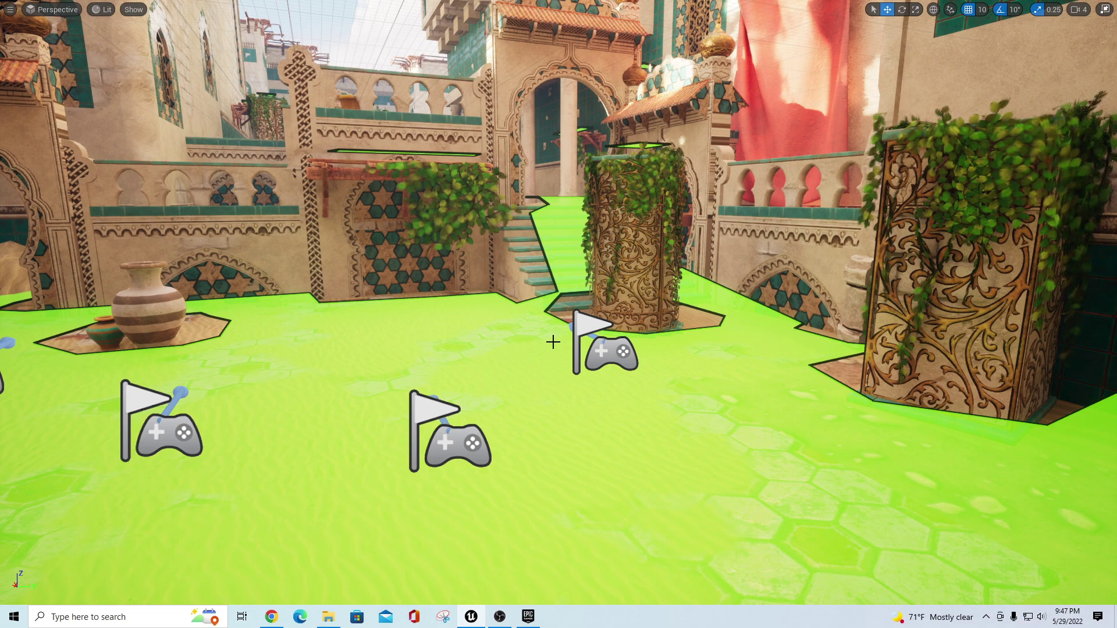
Examine the whole garden dungeon and its navigation mesh coverage from high above the level.
{"action": "right_click_drag", "start_coordinate": [590, 368], "coordinate": [506, 357]}
{"action": "key", "text": "s"}
{"action": "key", "text": "d"}
{"action": "key", "text": "d"}
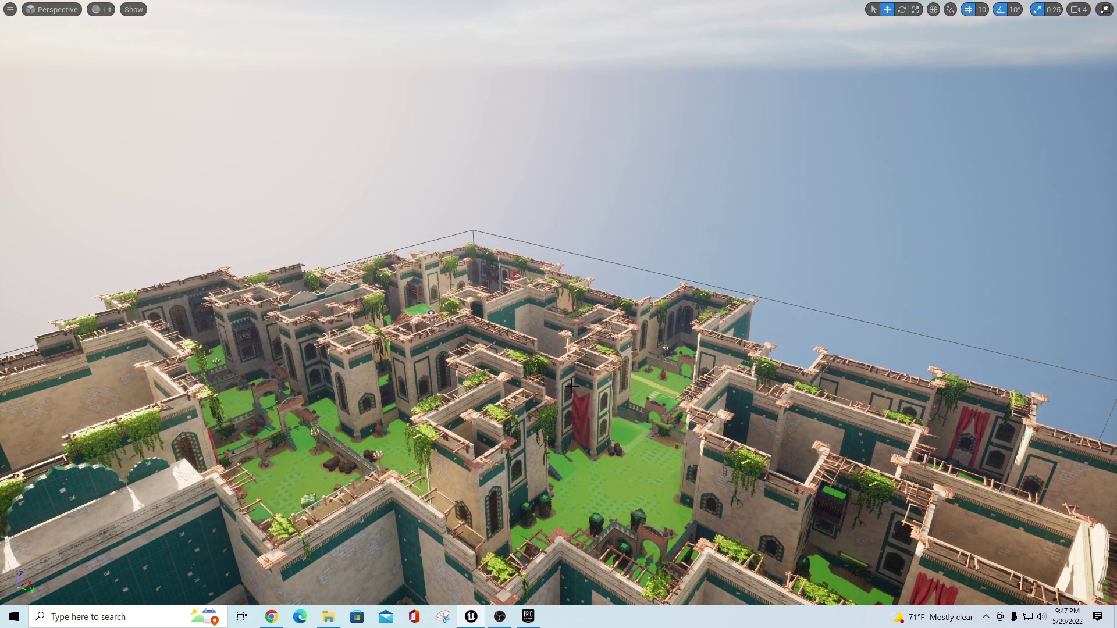